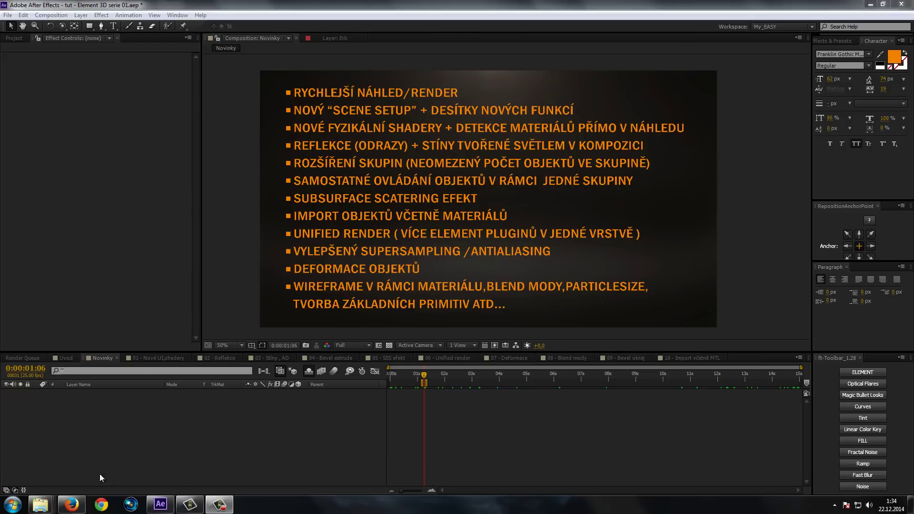
Step: Switch to the browser showing the Element 3D product page's specifications and graphics card requirements
click(72, 505)
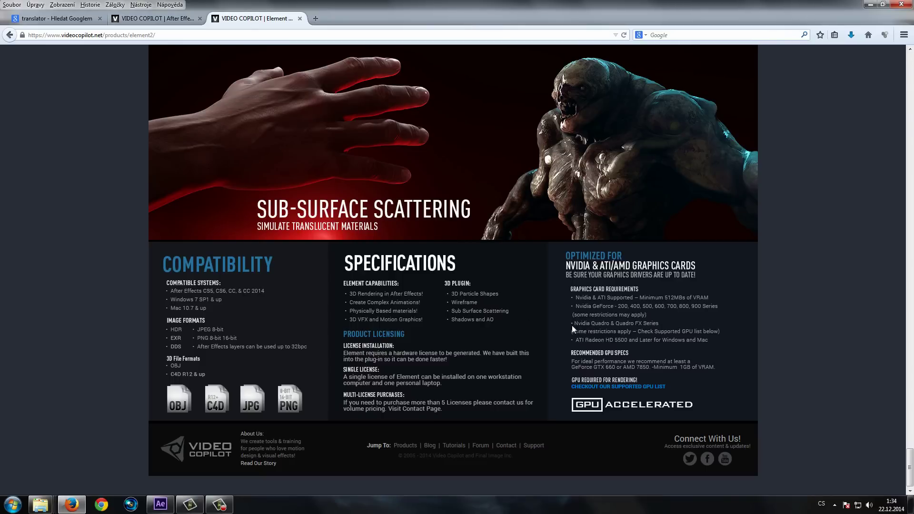
Step: Open the Element supported GPU list and highlight the NVidia cards from GeForce GTX TITAN Z to GTX 960
click(590, 387)
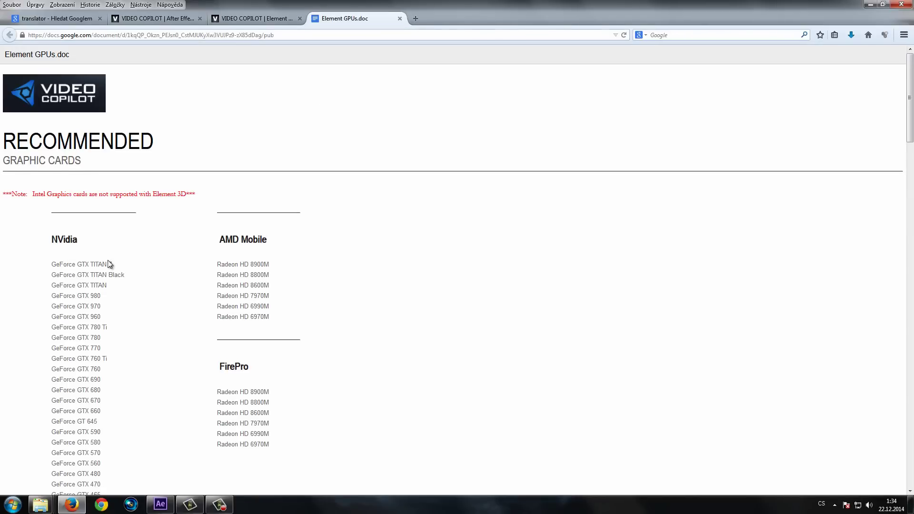
scroll(109, 264, down, 2)
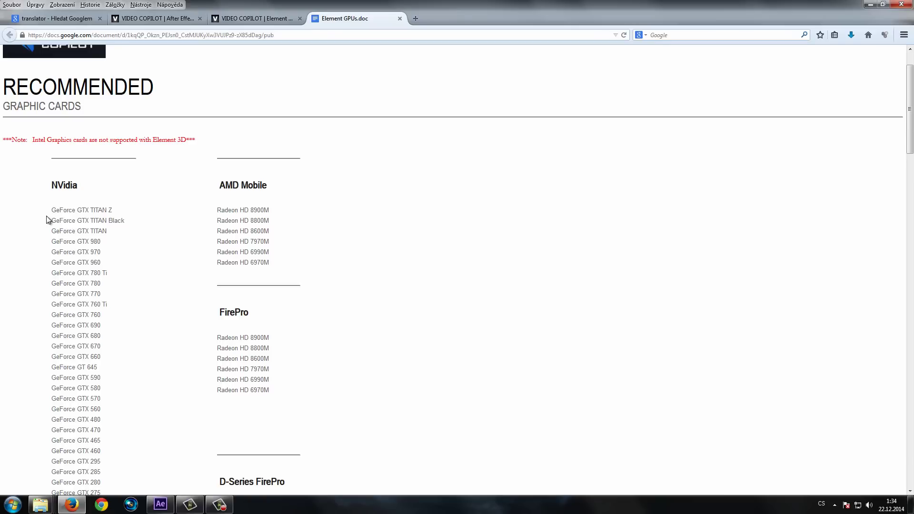
drag(53, 210, 129, 304)
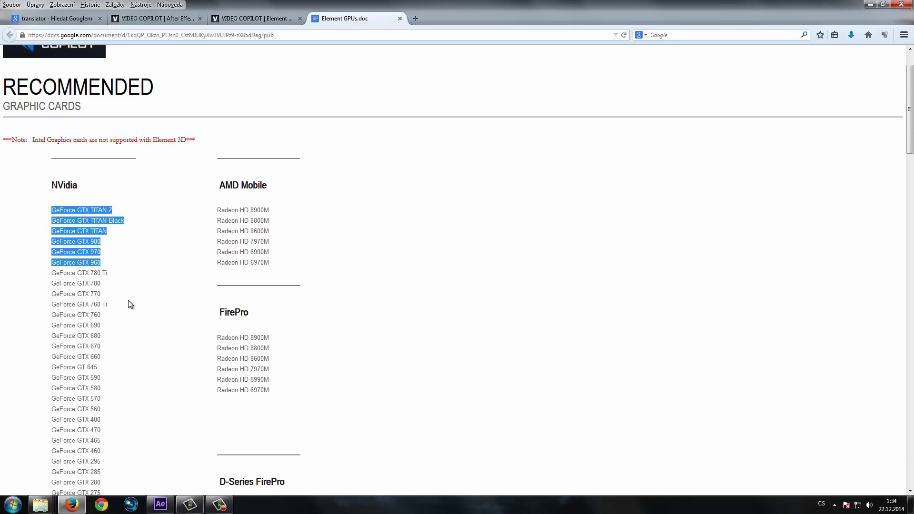
click(126, 379)
scroll(115, 296, down, 1)
scroll(112, 270, up, 3)
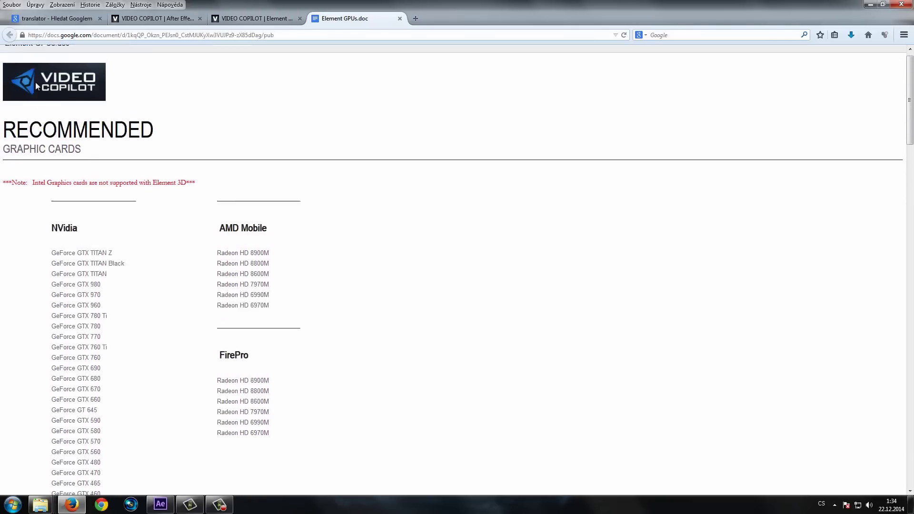
Step: Highlight the RECOMMENDED heading, review further card entries, then return to After Effects
drag(5, 147, 197, 164)
click(152, 296)
scroll(135, 361, down, 2)
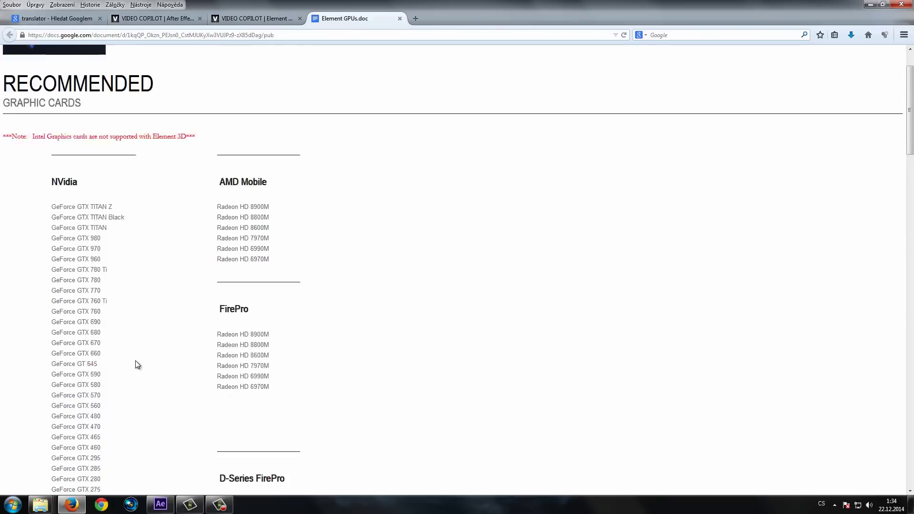
scroll(119, 189, up, 1)
drag(31, 140, 208, 141)
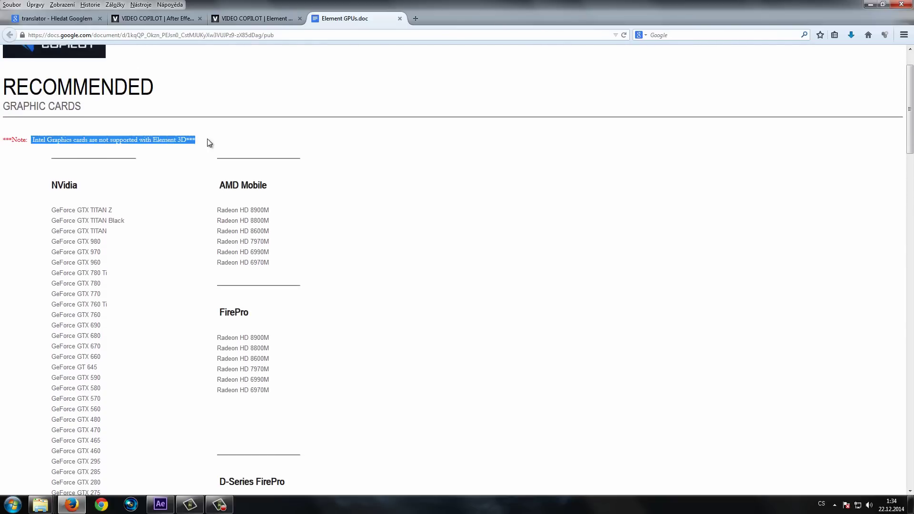
scroll(127, 339, down, 1)
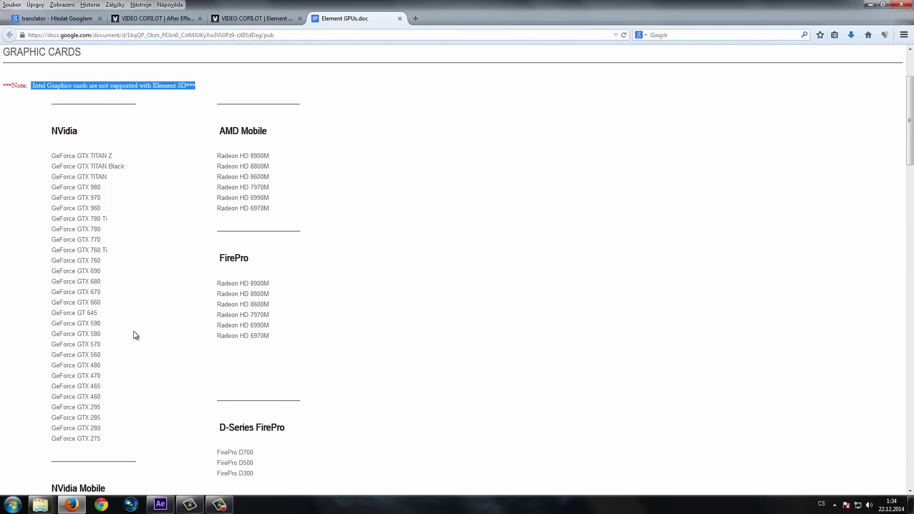
scroll(134, 332, down, 2)
scroll(134, 312, up, 2)
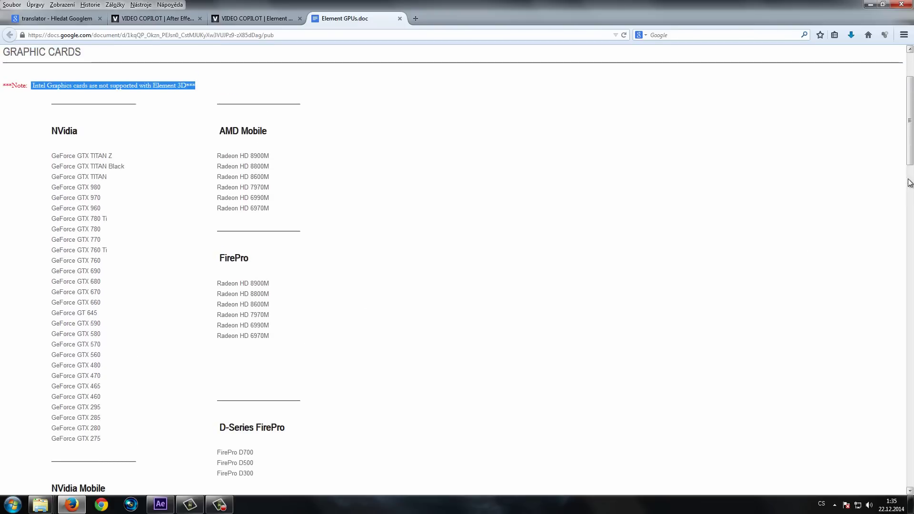
mouse_move(910, 159)
mouse_down()
mouse_move(904, 303)
mouse_move(911, 154)
mouse_up()
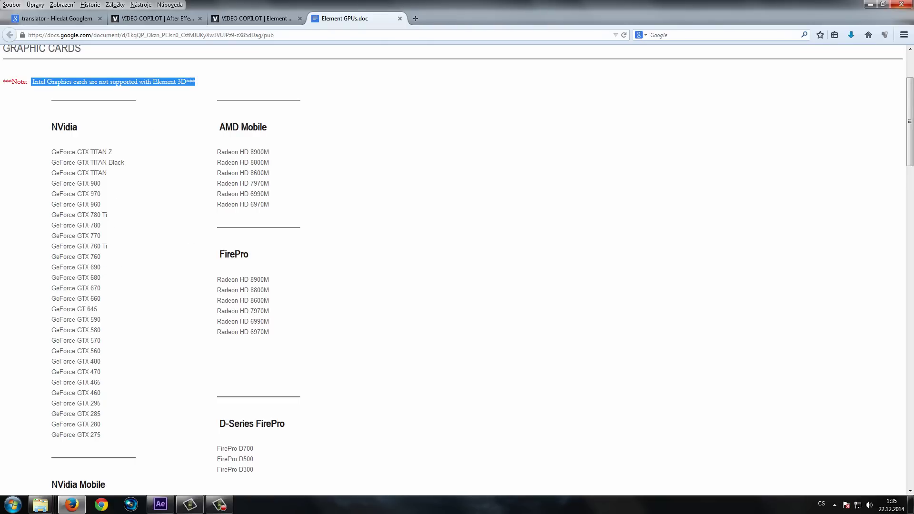
click(871, 5)
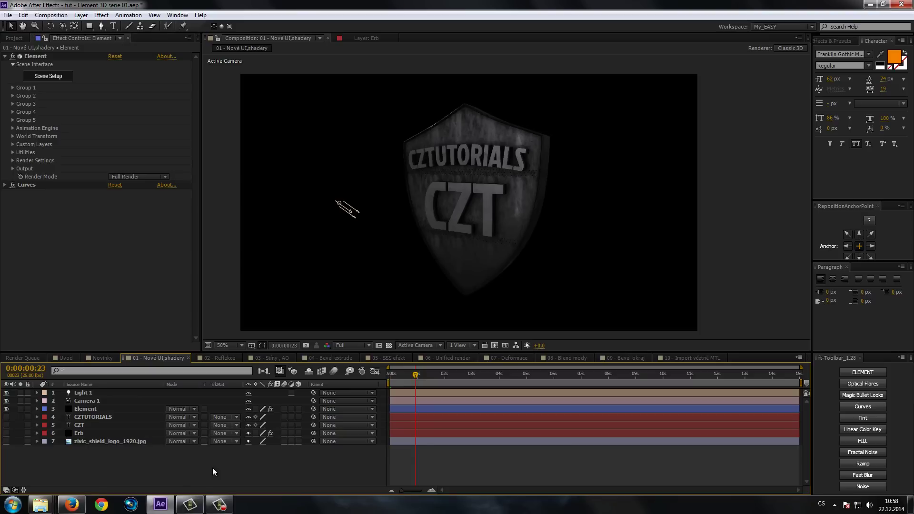
Step: Open Scene Setup for the Element layer and orbit around the CZT shield model
click(86, 410)
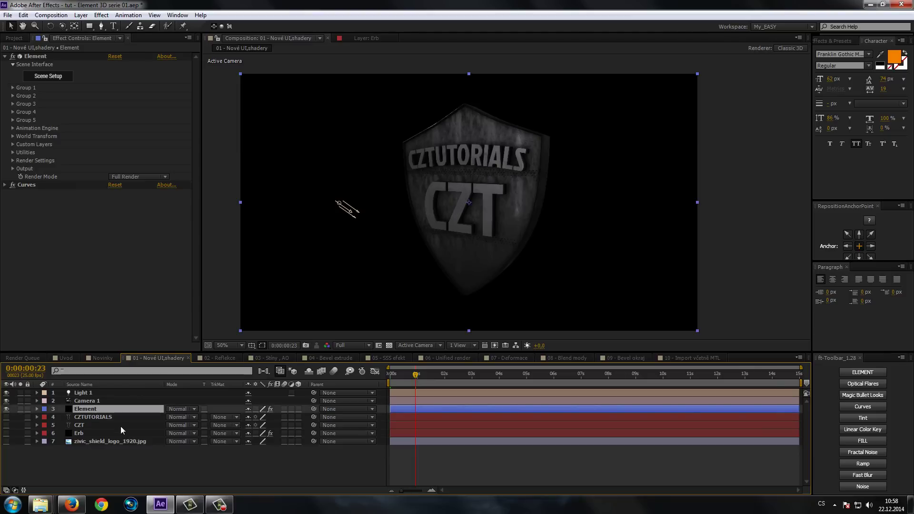
click(31, 57)
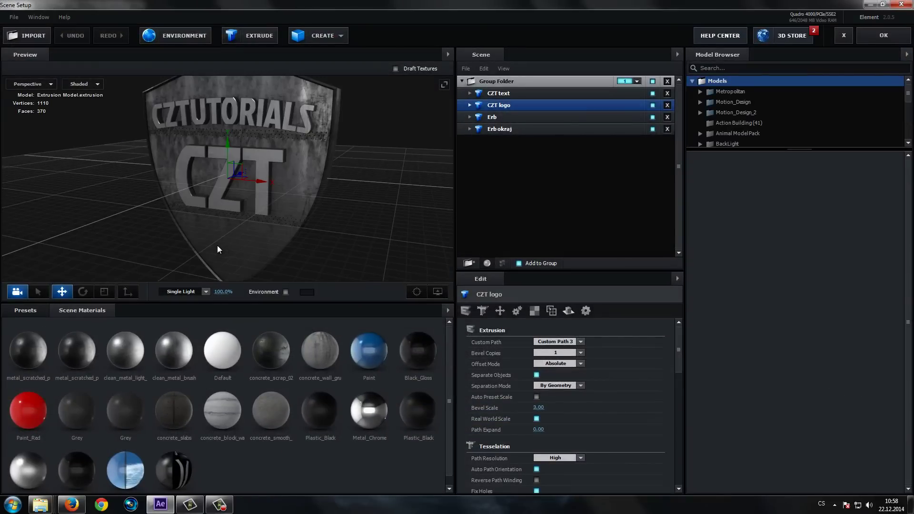
drag(217, 247, 228, 240)
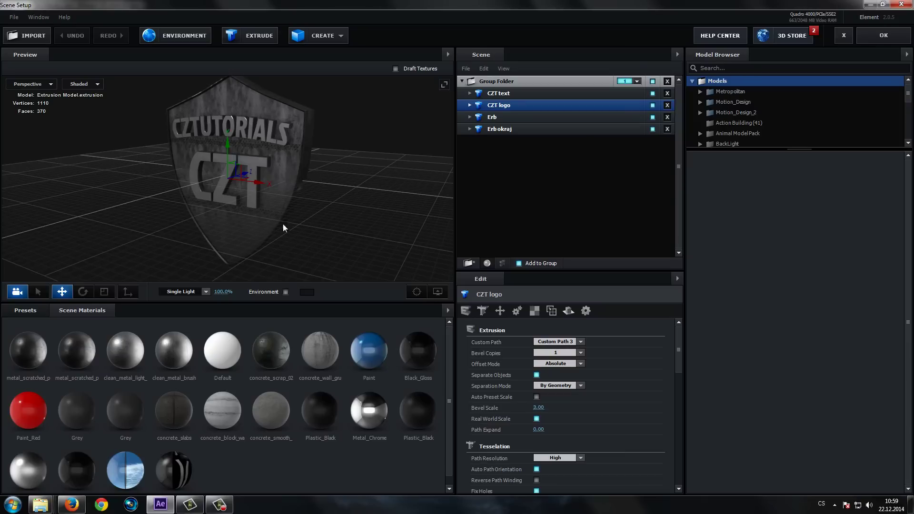
Step: Preview the shield against the environment map, then switch the environment background back off
click(285, 292)
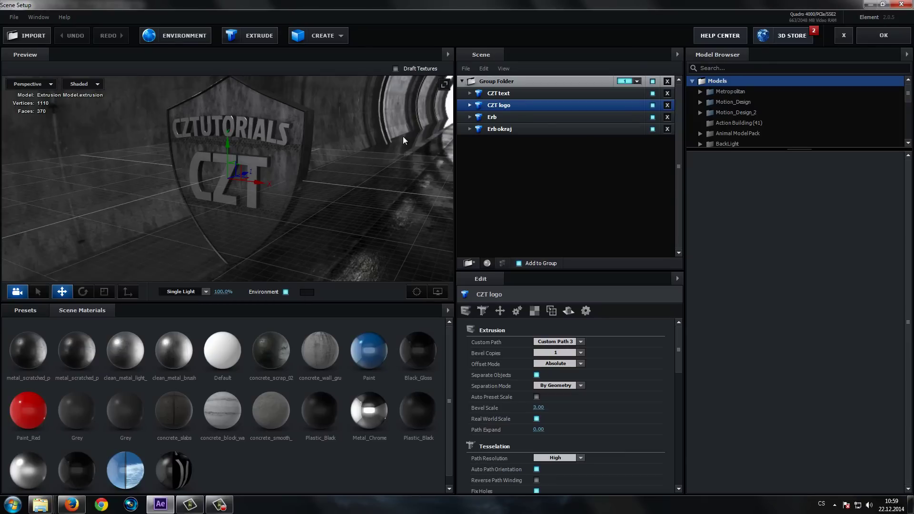
mouse_move(403, 136)
mouse_down()
mouse_move(345, 224)
mouse_move(205, 189)
mouse_move(324, 232)
mouse_up()
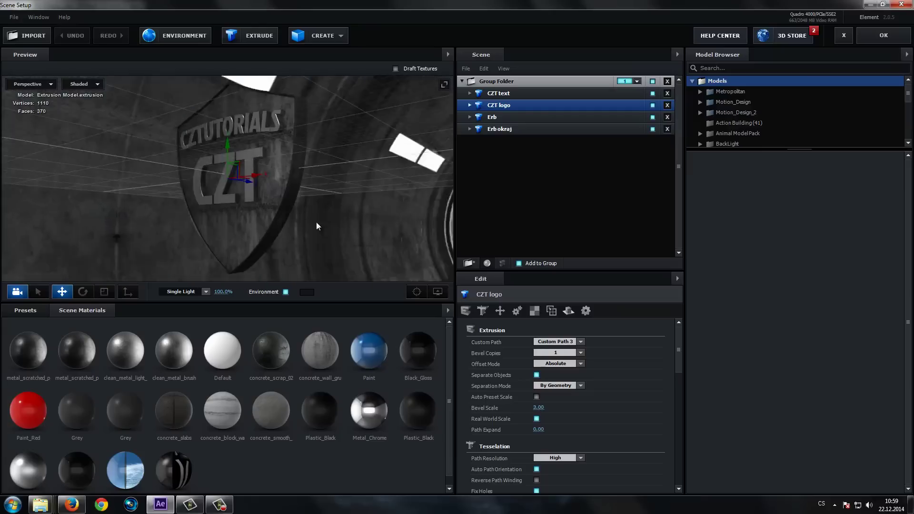
click(286, 292)
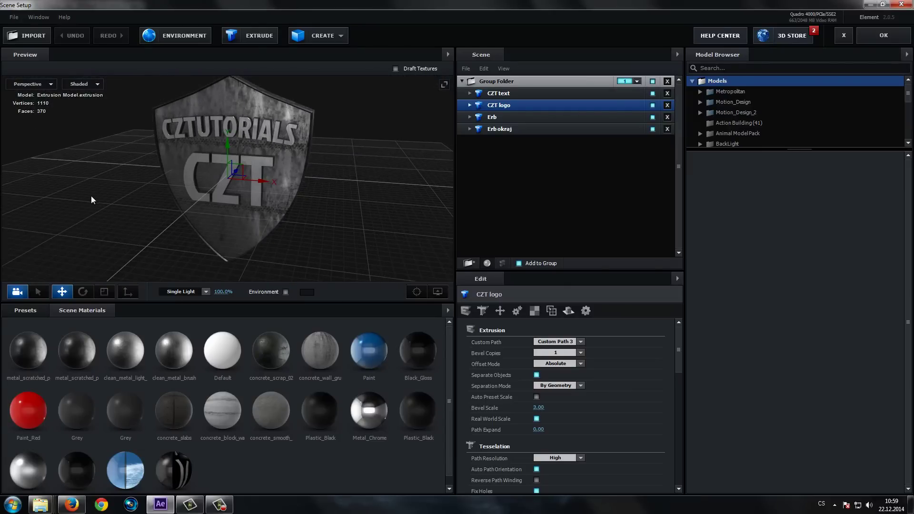
click(31, 84)
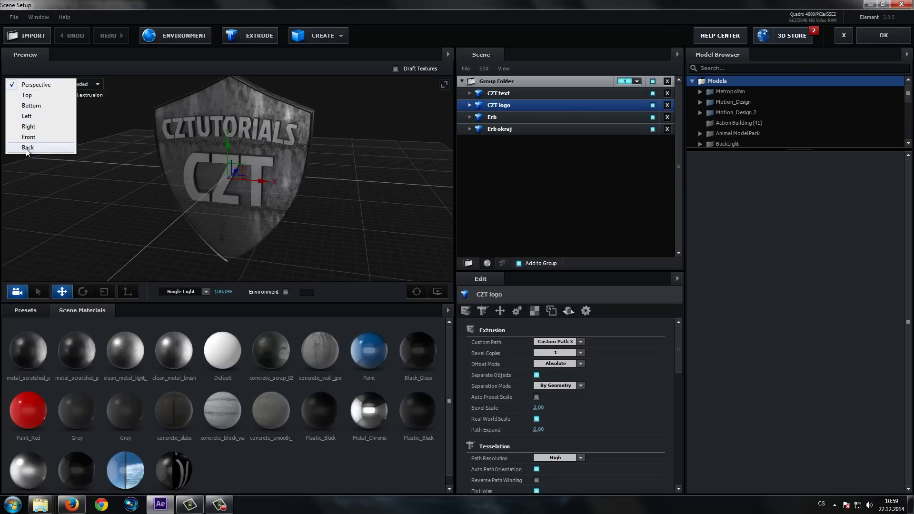
Step: View the shield from the front, left and top, then return to perspective view
click(80, 198)
mouse_move(306, 234)
mouse_down()
mouse_move(297, 237)
mouse_move(217, 82)
mouse_up()
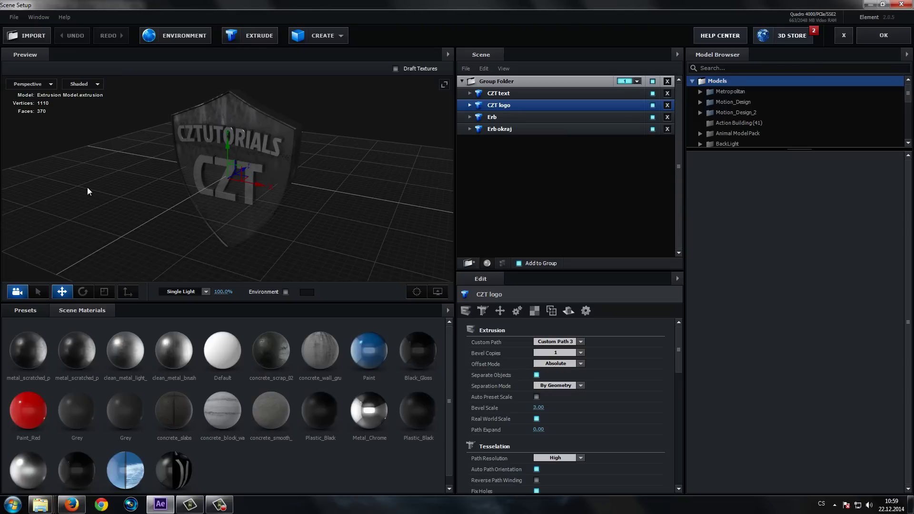
click(32, 87)
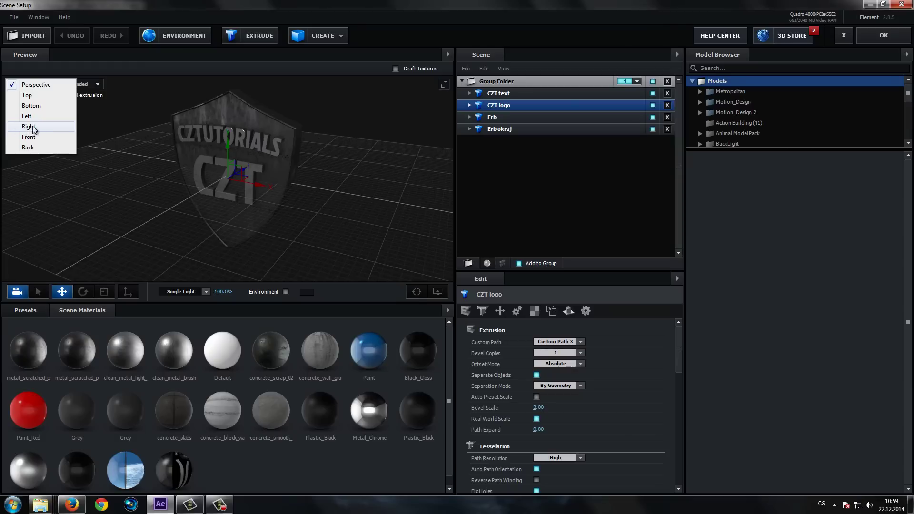
click(27, 136)
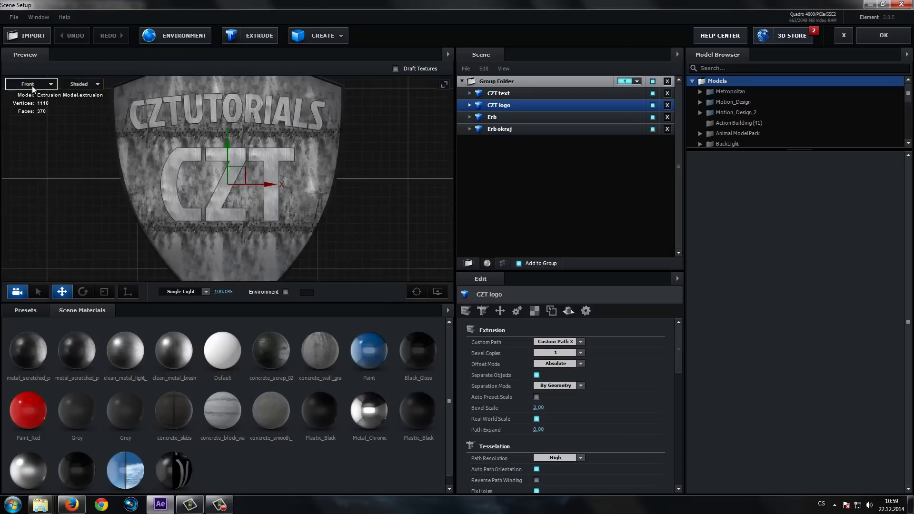
click(24, 84)
click(28, 116)
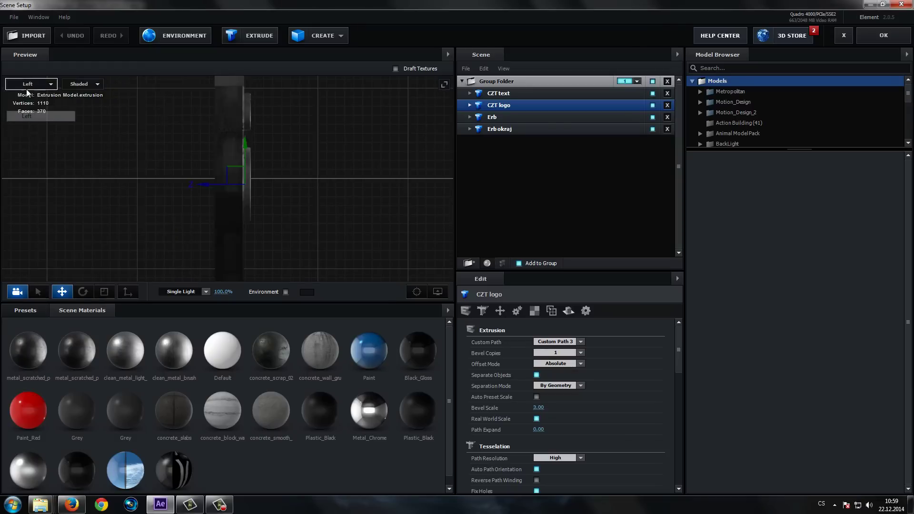
click(29, 84)
click(32, 97)
click(41, 83)
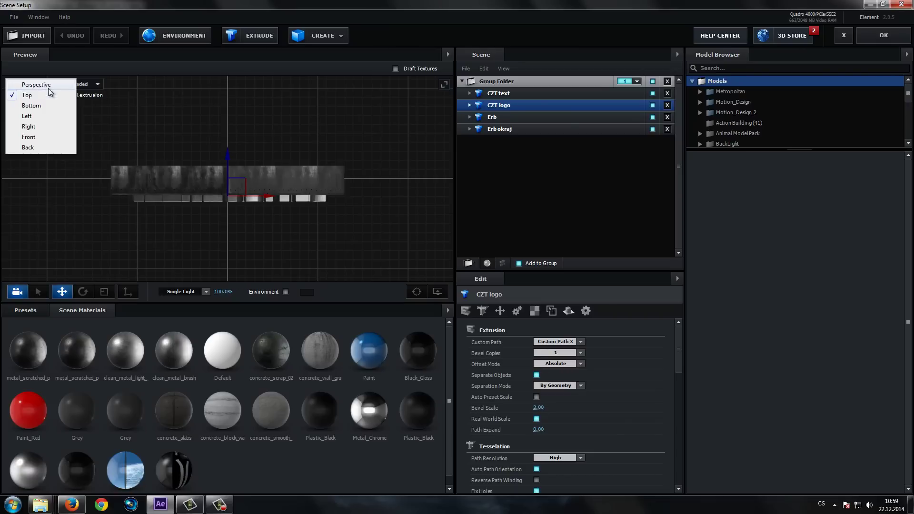
click(24, 87)
Step: Try wireframe and points display modes, then set the shield back to Shaded display
click(85, 88)
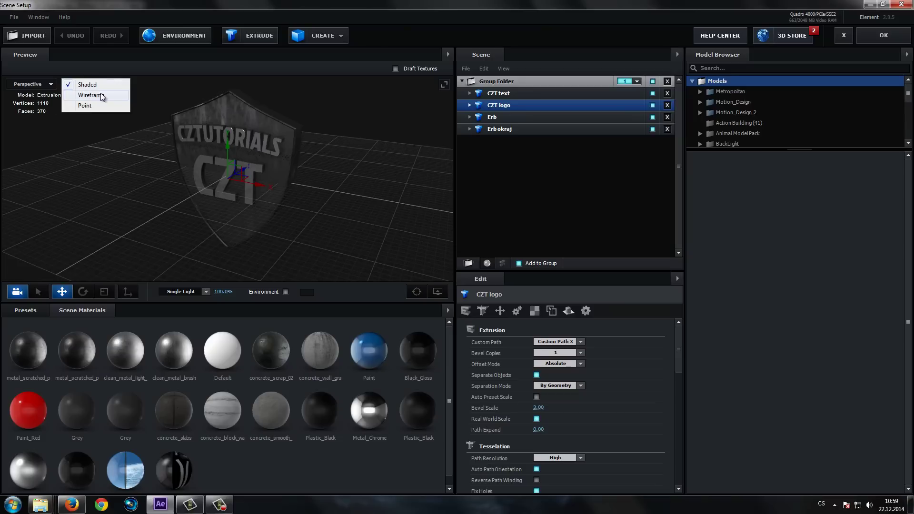
click(95, 95)
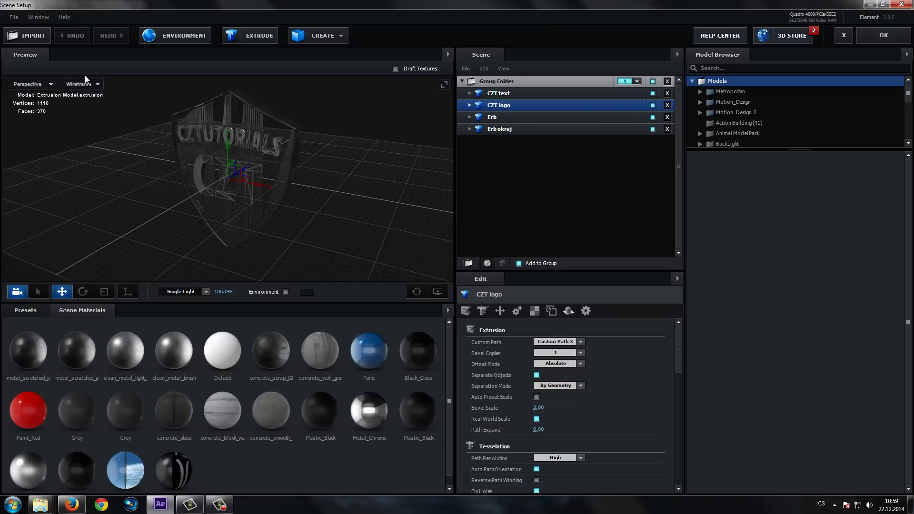
click(86, 84)
click(89, 105)
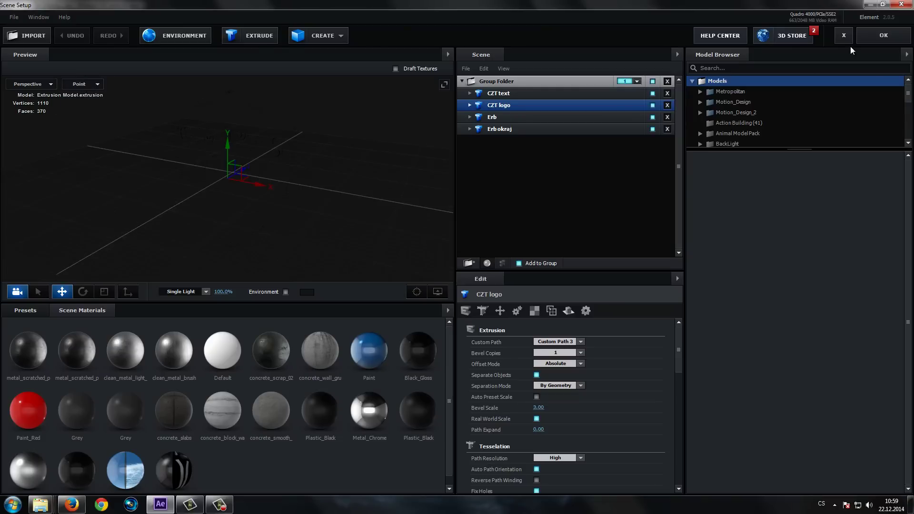
click(884, 35)
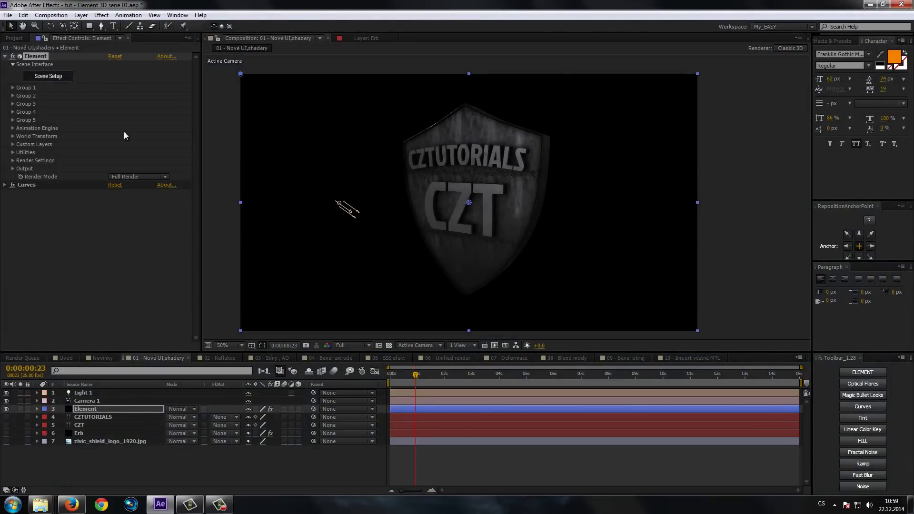
click(46, 77)
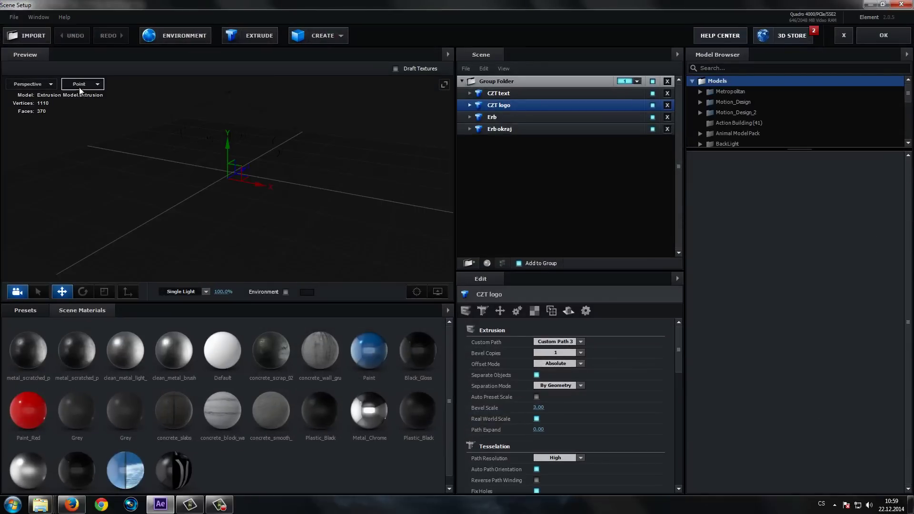
click(81, 84)
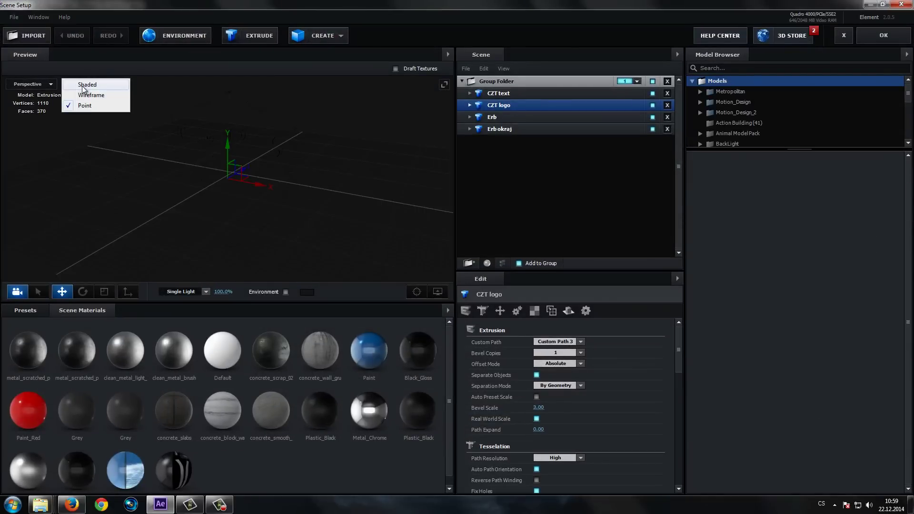
click(87, 85)
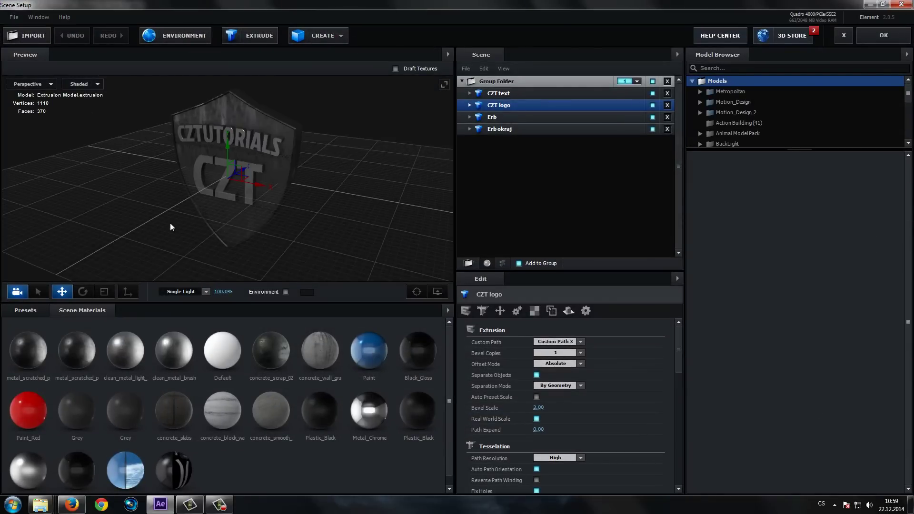
drag(171, 224, 176, 225)
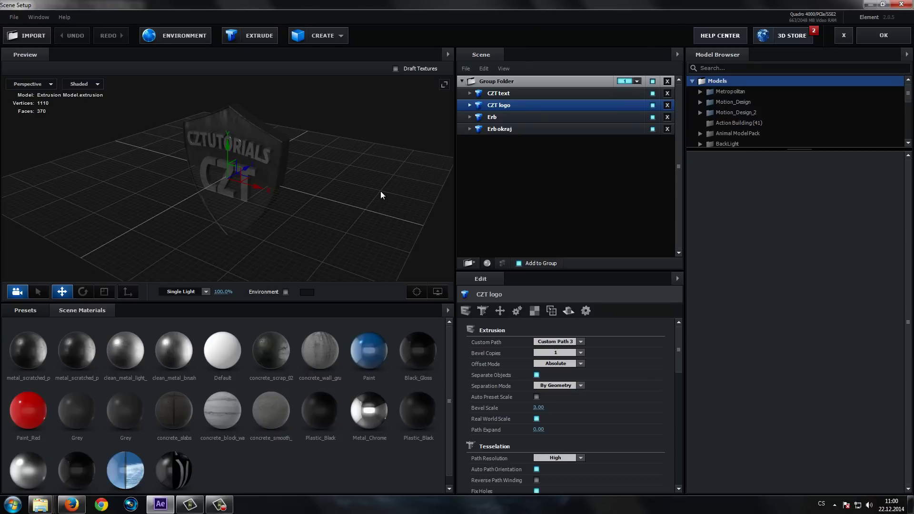
Step: Turn off Draft Textures and zoom in on the shield's riveted, weathered metal detail
drag(251, 244, 239, 225)
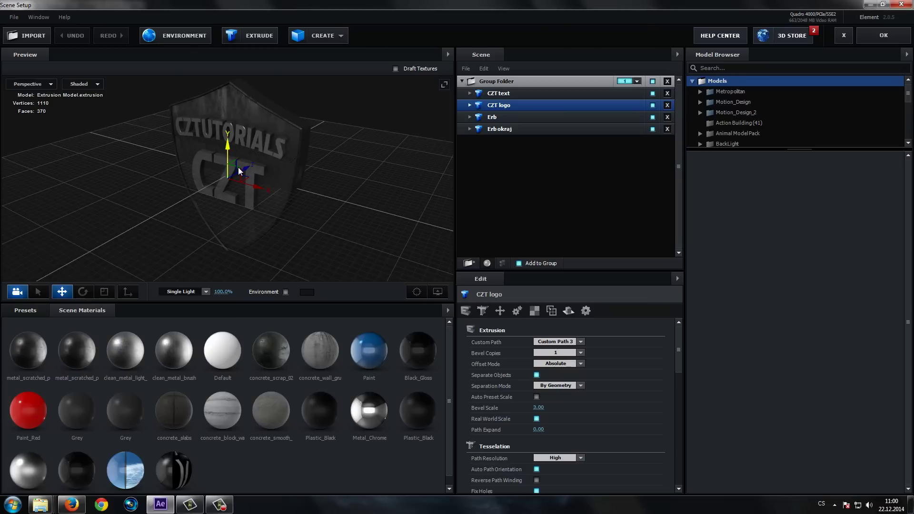
drag(72, 232, 197, 198)
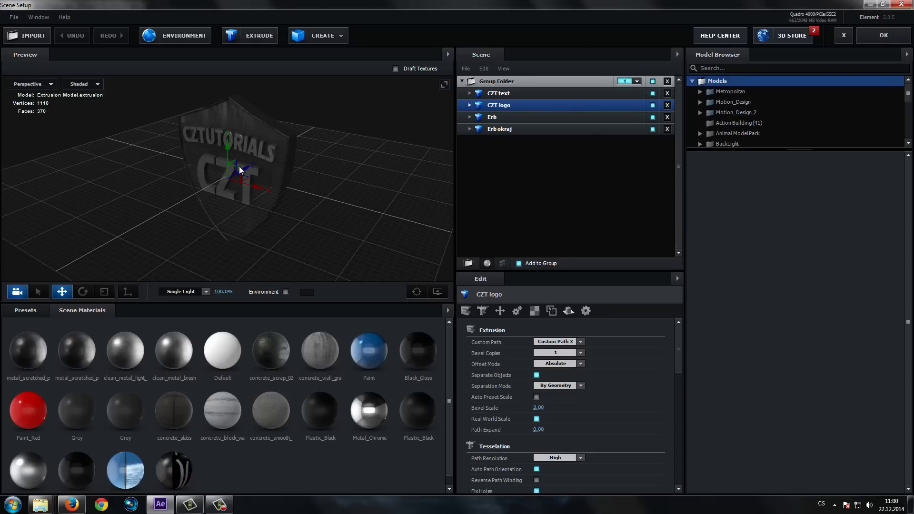
click(396, 69)
scroll(272, 202, up, 3)
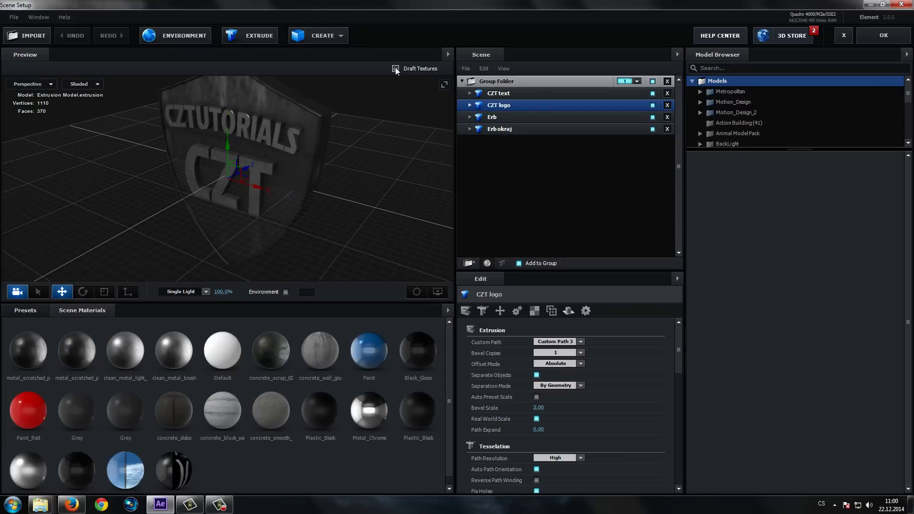
scroll(299, 169, up, 5)
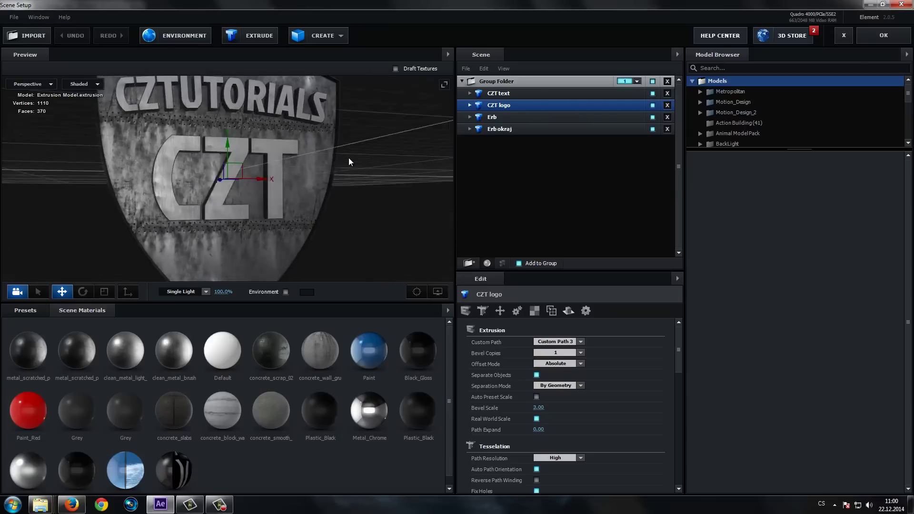
drag(325, 168, 305, 180)
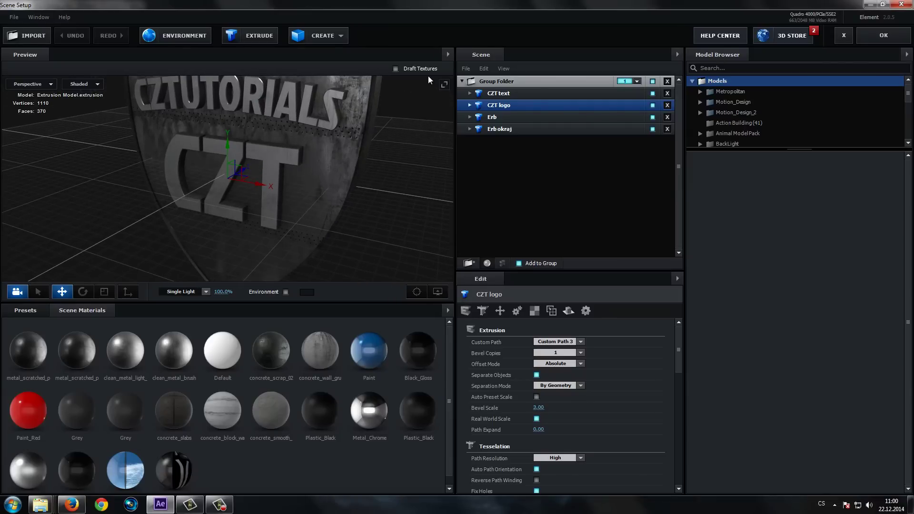
click(396, 69)
scroll(296, 178, up, 3)
scroll(316, 184, up, 2)
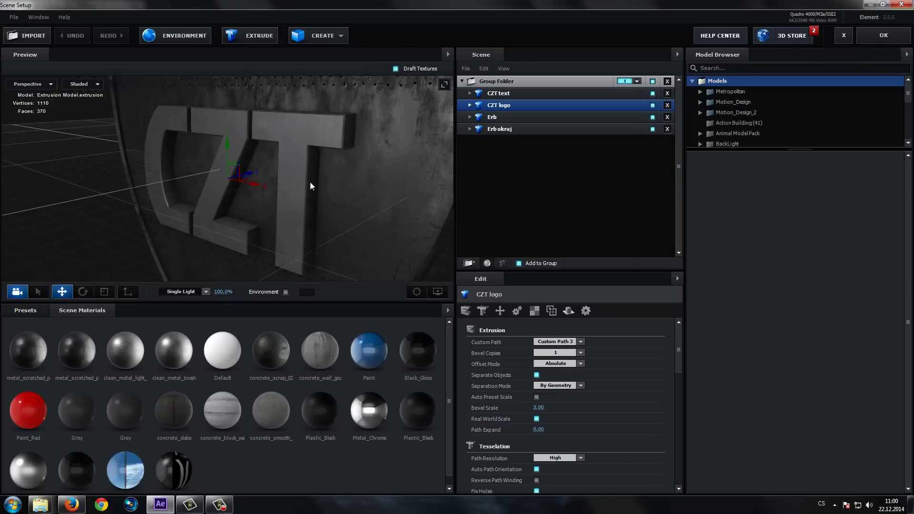
drag(310, 182, 245, 224)
scroll(245, 224, up, 5)
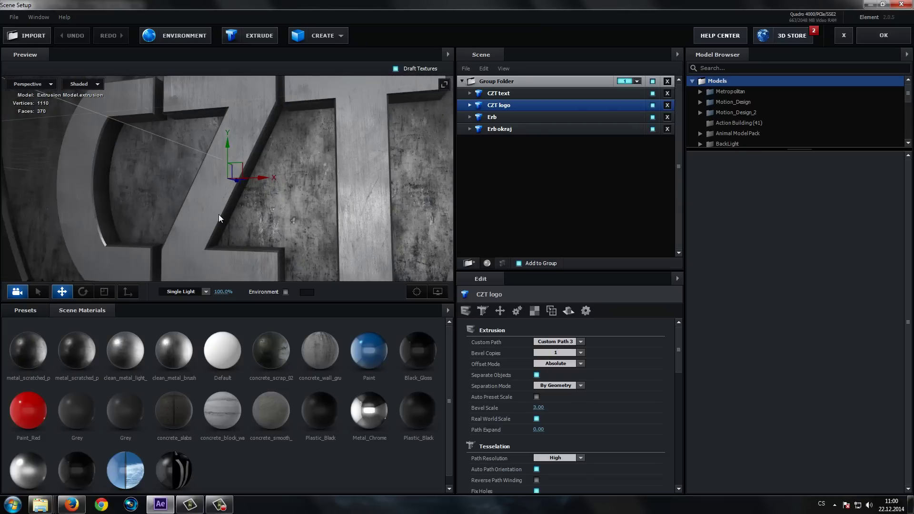
scroll(219, 214, down, 5)
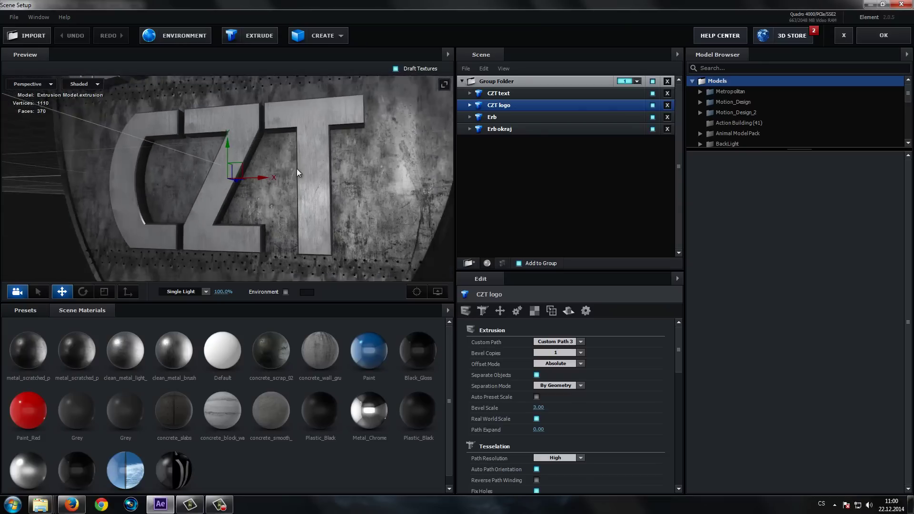
scroll(325, 162, down, 2)
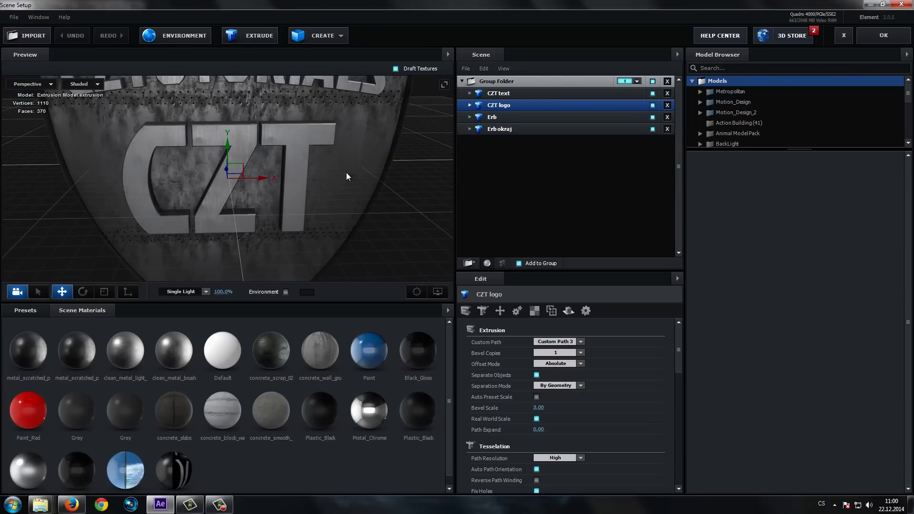
scroll(344, 167, down, 2)
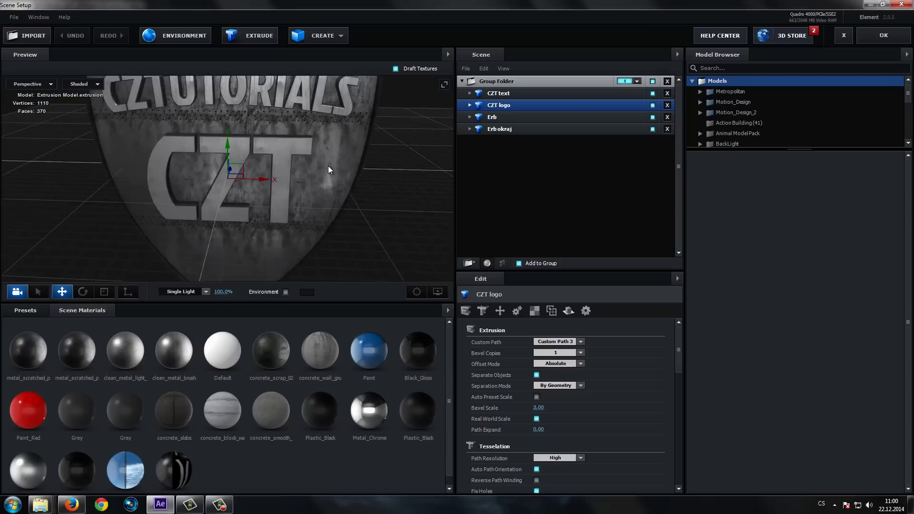
mouse_move(329, 166)
mouse_down()
mouse_move(312, 172)
mouse_move(258, 157)
mouse_move(298, 200)
mouse_up()
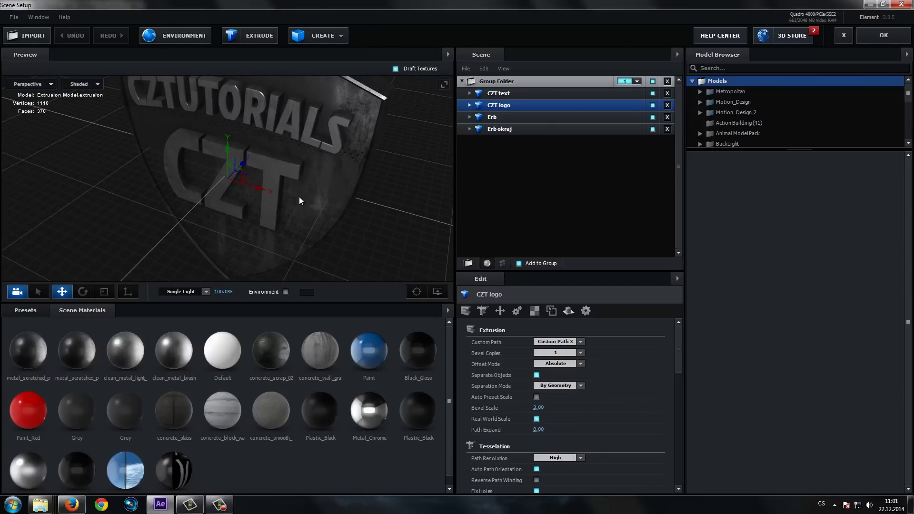
mouse_move(300, 198)
mouse_down()
mouse_move(281, 185)
mouse_move(413, 84)
mouse_up()
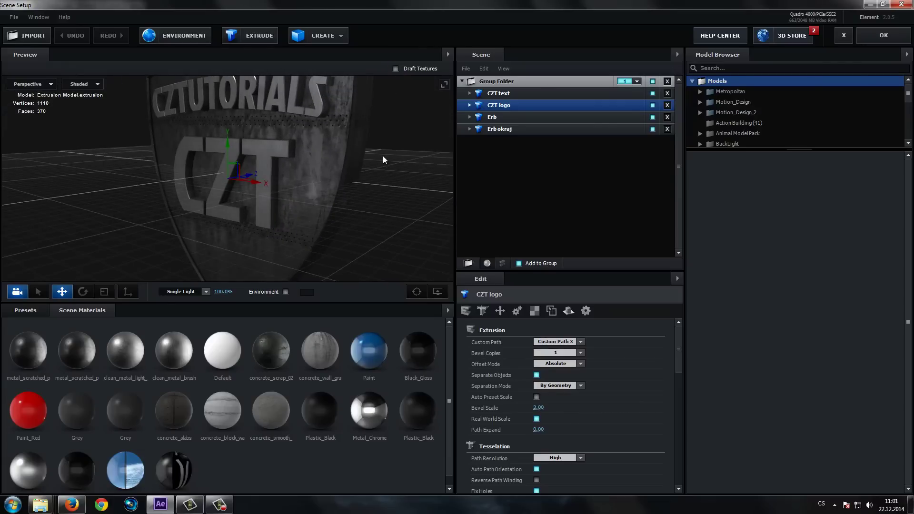
click(443, 85)
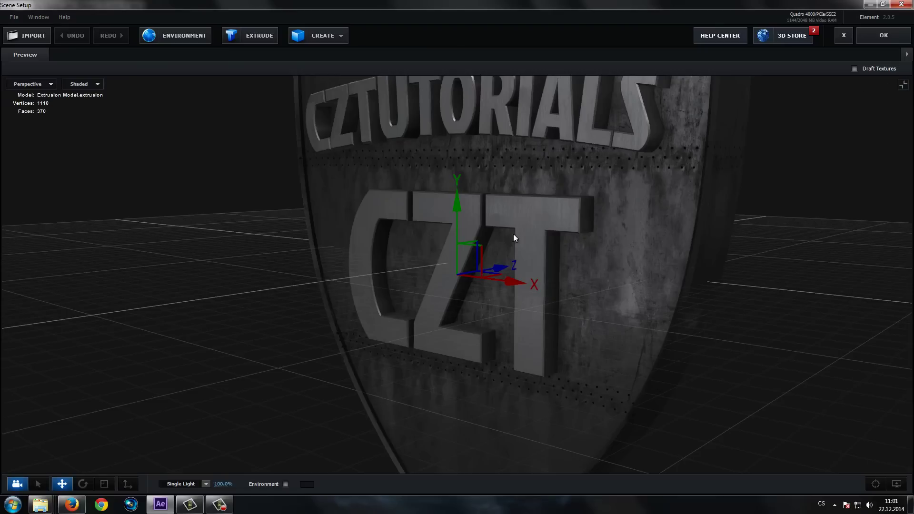
scroll(324, 379, down, 5)
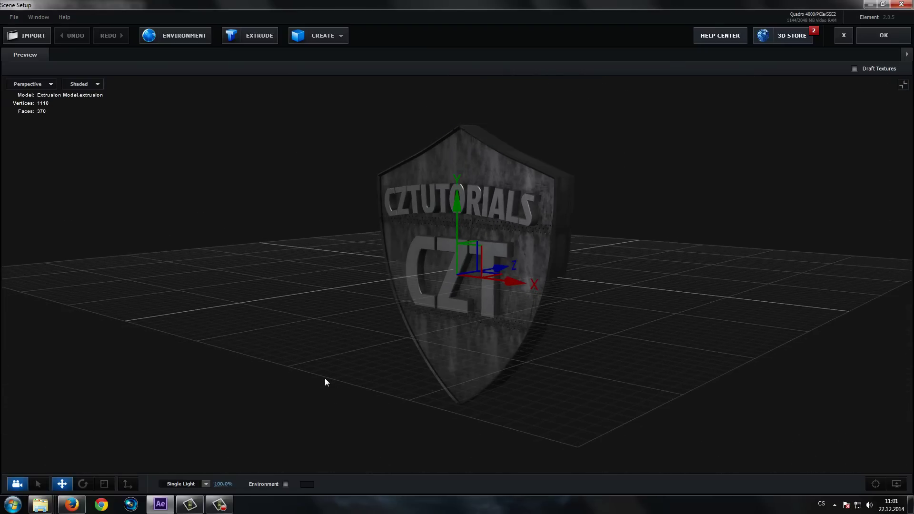
drag(360, 377, 321, 377)
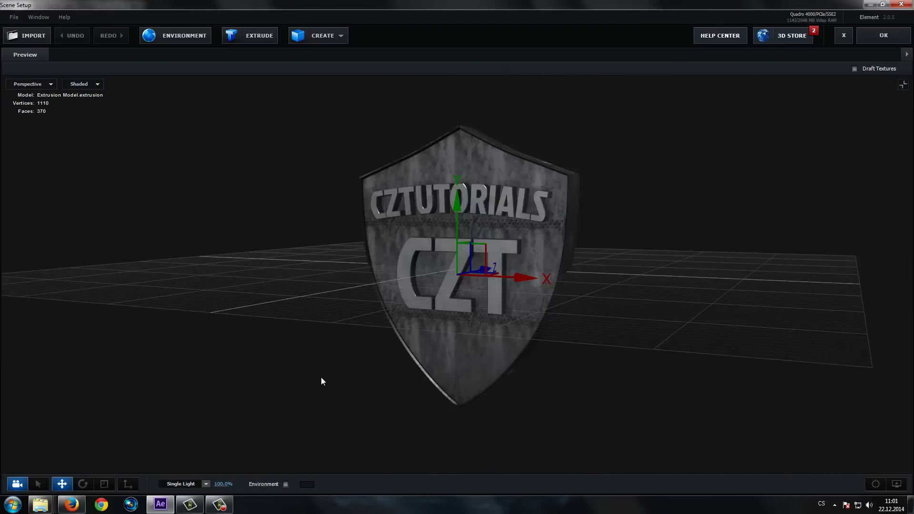
click(904, 84)
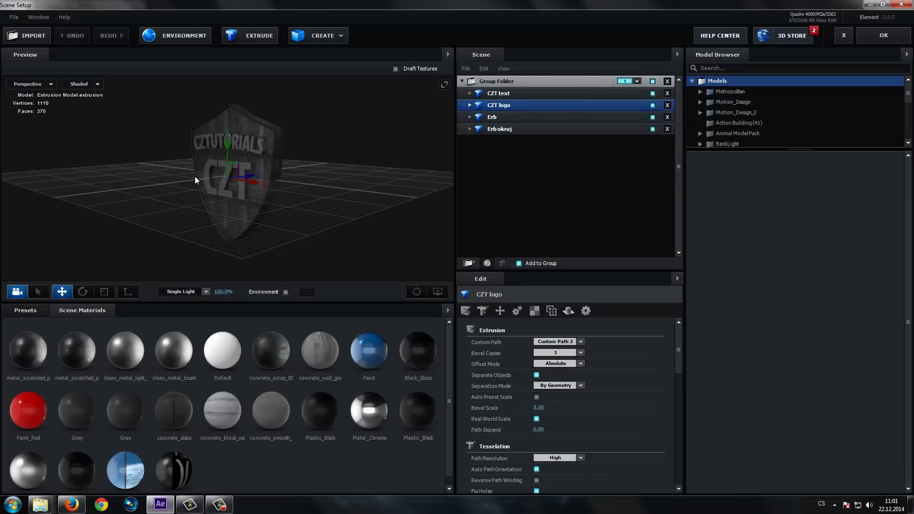
scroll(262, 222, up, 3)
scroll(261, 222, up, 2)
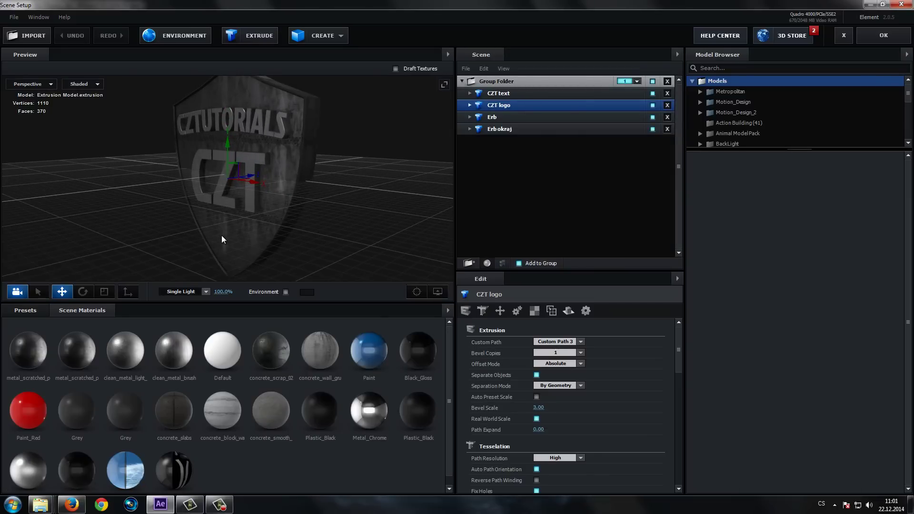
drag(221, 235, 226, 236)
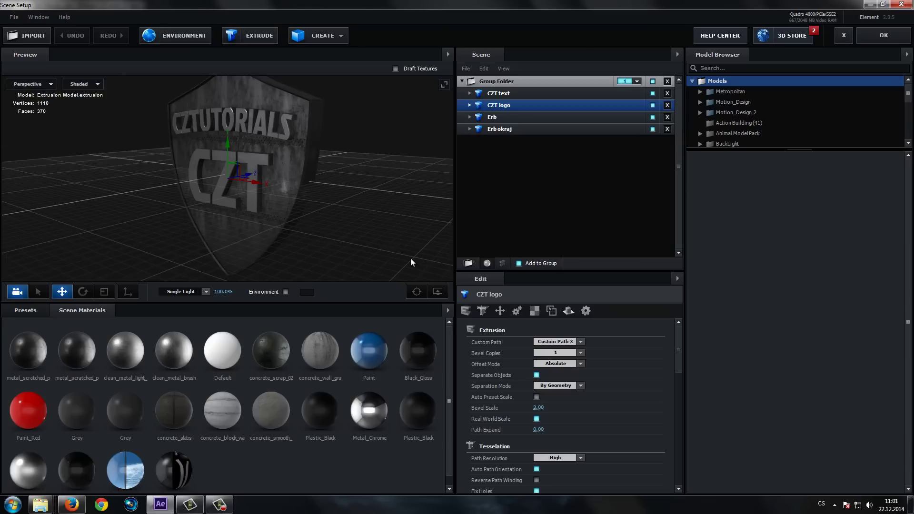
click(438, 292)
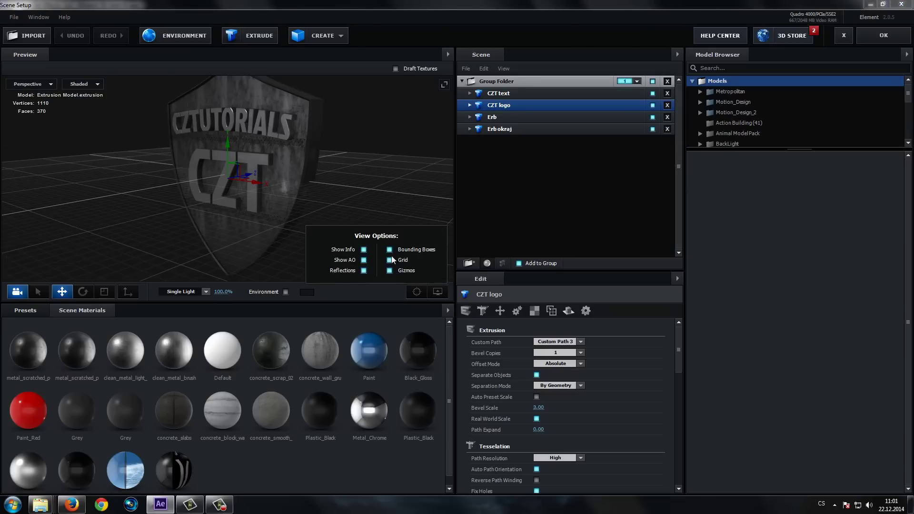
click(391, 260)
click(390, 260)
click(389, 270)
click(390, 270)
click(363, 260)
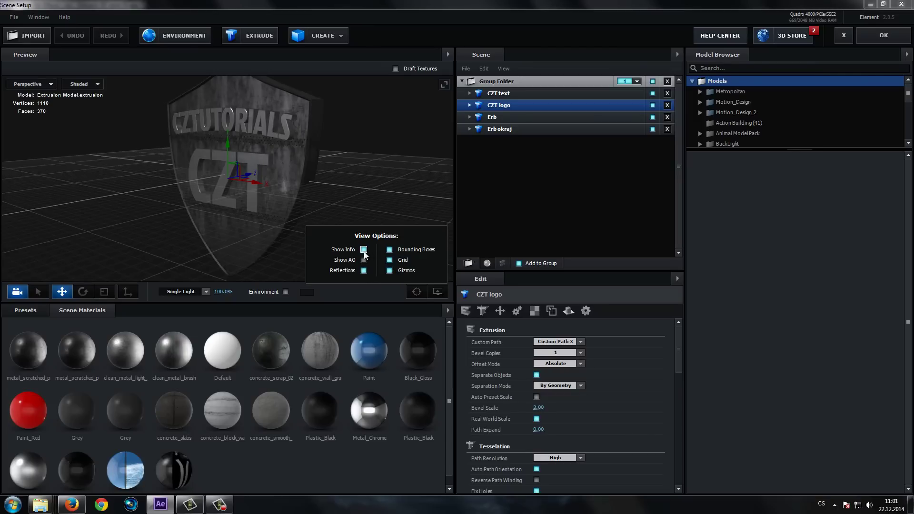
click(364, 260)
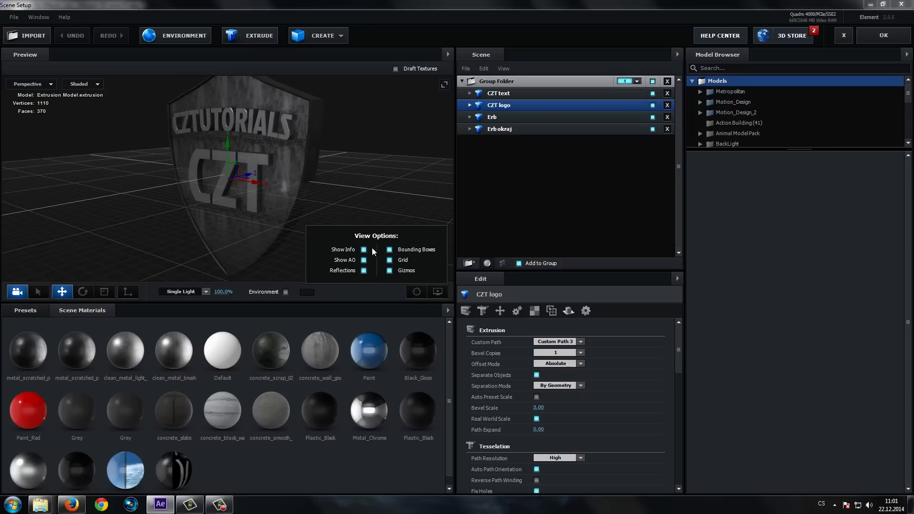
click(365, 251)
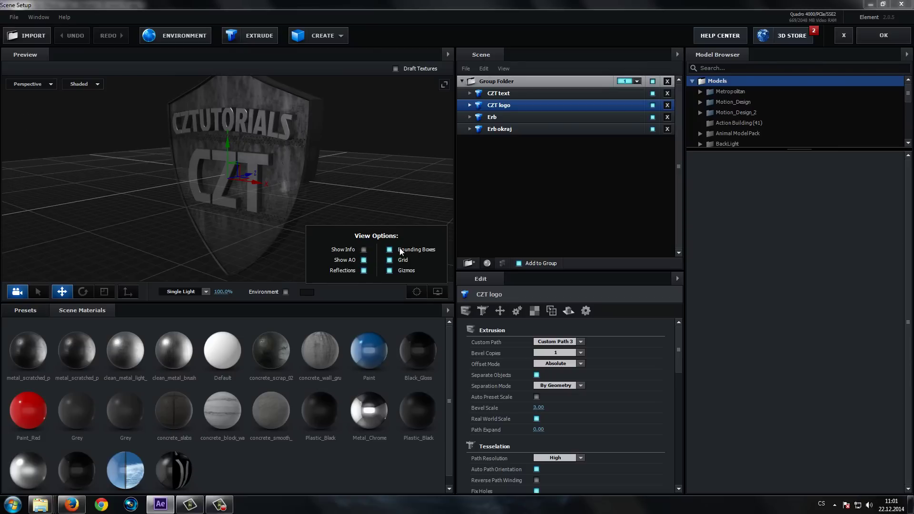
click(364, 250)
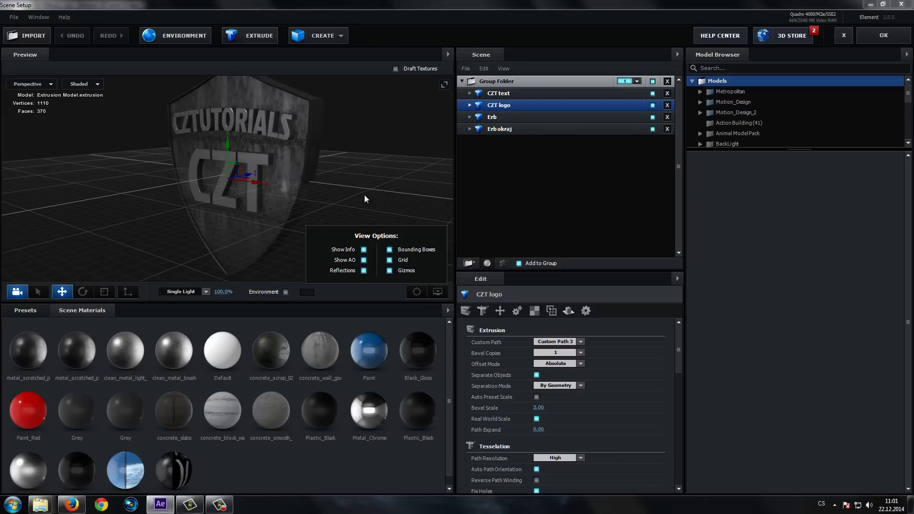
mouse_move(342, 187)
mouse_down()
mouse_move(291, 240)
mouse_move(275, 225)
mouse_up()
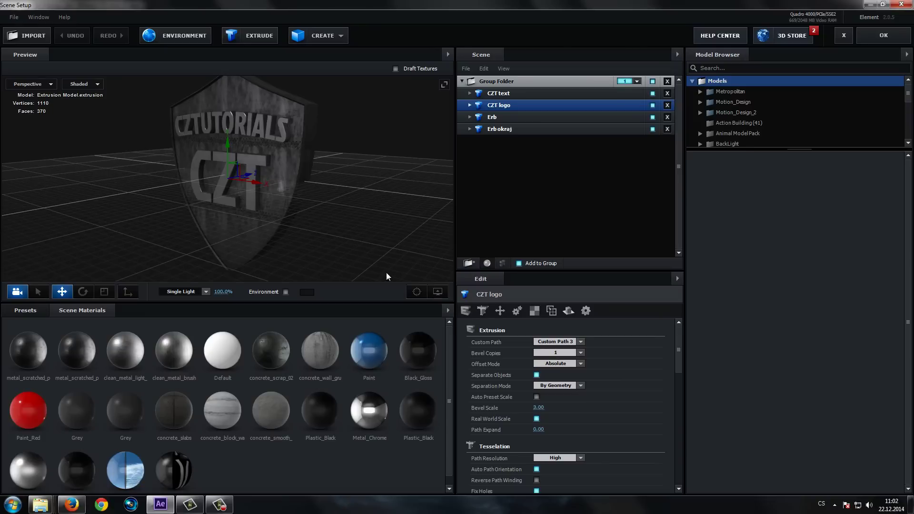
Step: Frame the CZT shield, orbit around it, and select the Group Folder holding all models
mouse_move(387, 272)
mouse_down()
mouse_move(332, 229)
mouse_move(195, 225)
mouse_move(327, 276)
mouse_move(362, 277)
mouse_move(330, 243)
mouse_move(302, 235)
mouse_move(224, 241)
mouse_move(355, 285)
mouse_up()
click(416, 292)
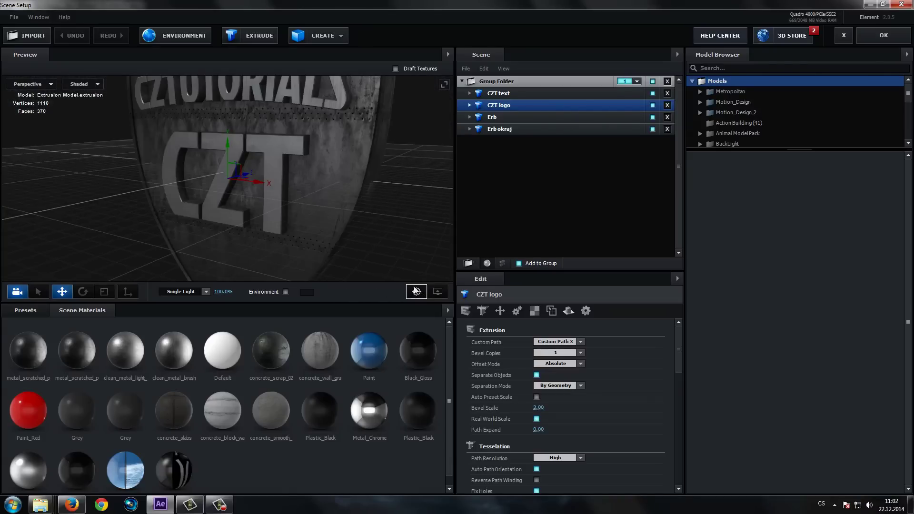
mouse_move(255, 230)
mouse_down()
mouse_move(242, 186)
mouse_move(304, 249)
mouse_move(250, 244)
mouse_move(317, 251)
mouse_move(250, 247)
mouse_up()
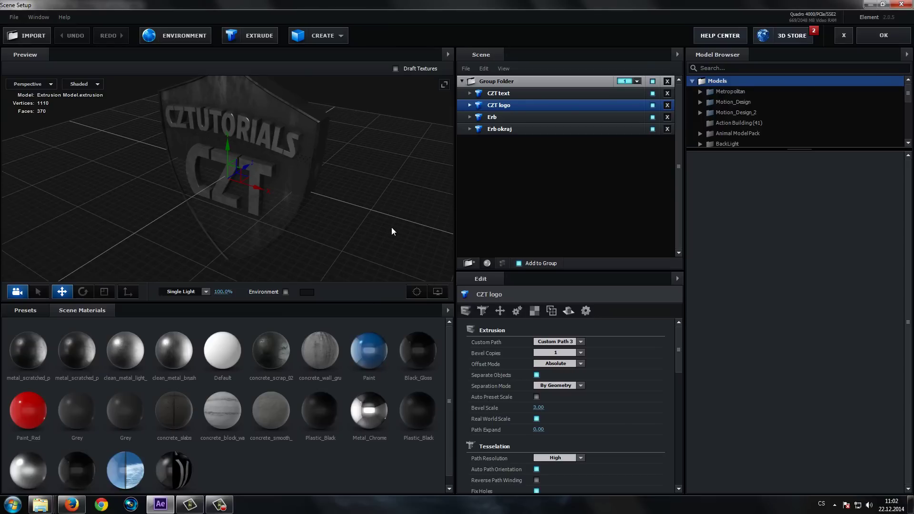
drag(372, 231, 336, 239)
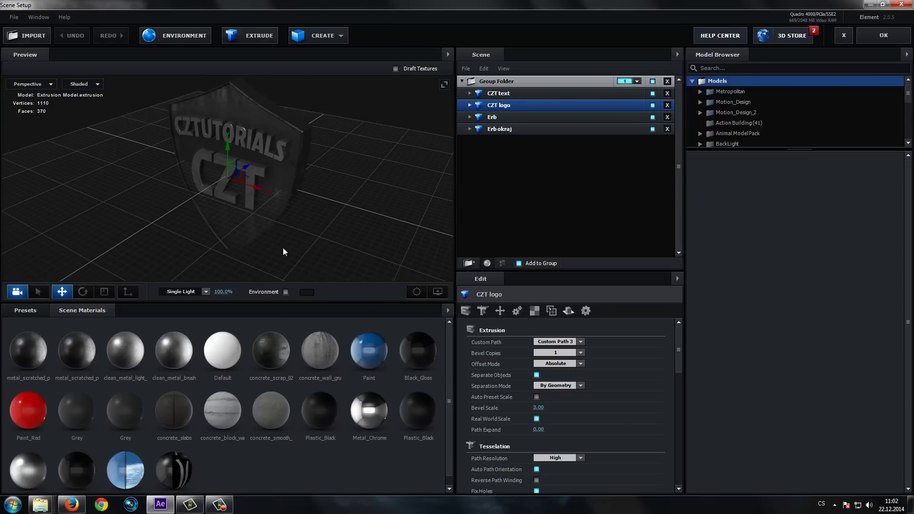
mouse_move(283, 252)
mouse_down()
mouse_move(268, 257)
mouse_move(239, 215)
mouse_up()
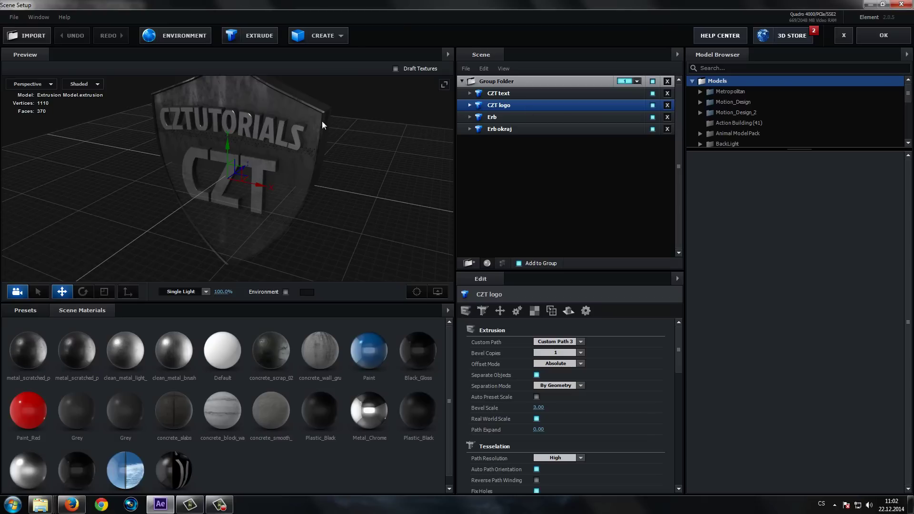
click(497, 81)
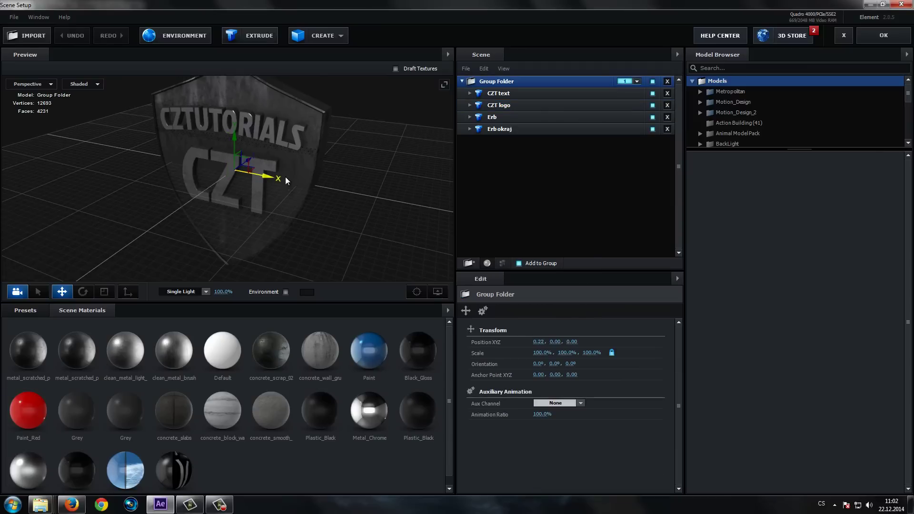
Step: Drag the Group Folder to position 0.00, 0.00, 0.00, apply, and reopen Scene Setup
drag(285, 177, 333, 183)
click(884, 36)
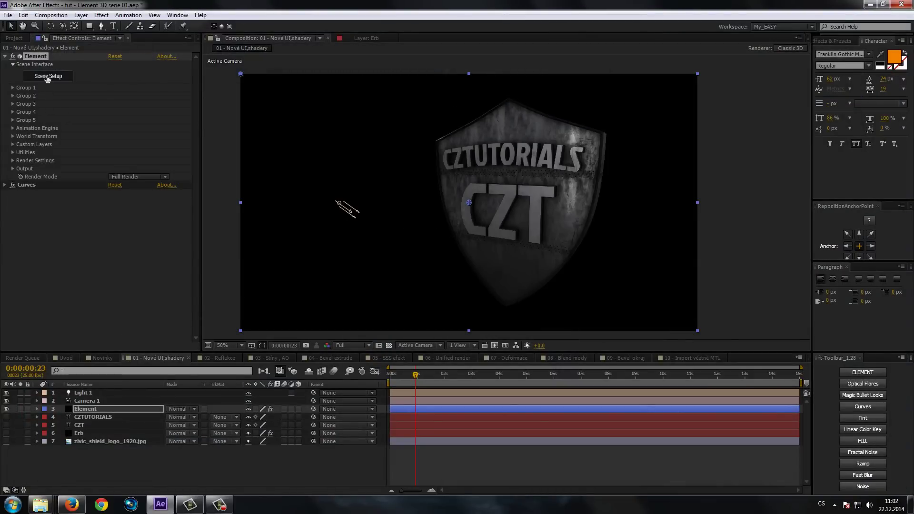
click(51, 231)
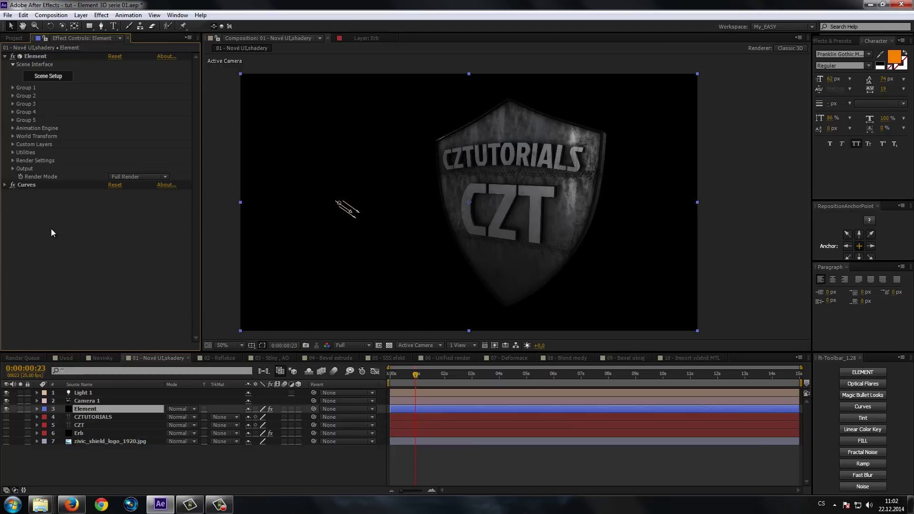
click(55, 77)
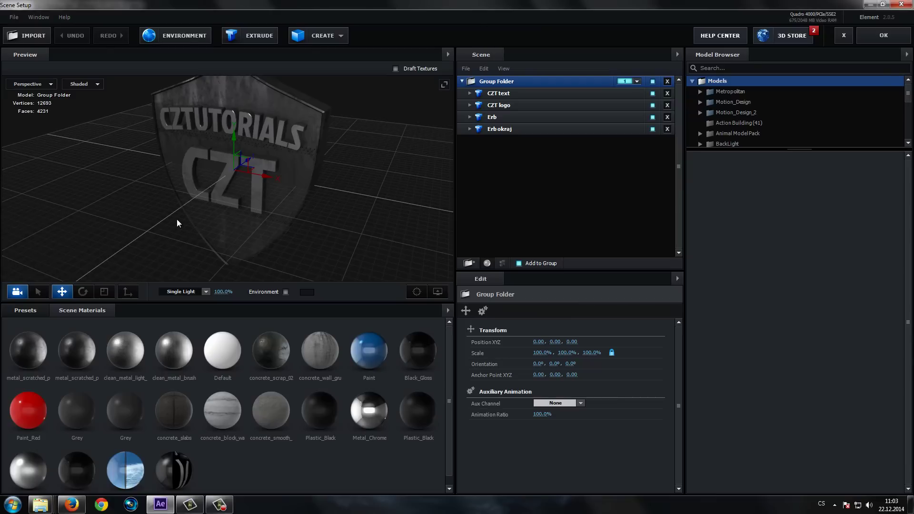
Step: Orbit and zoom the shield preview, close it, check Group 5, and reopen Scene Setup
drag(176, 223, 195, 216)
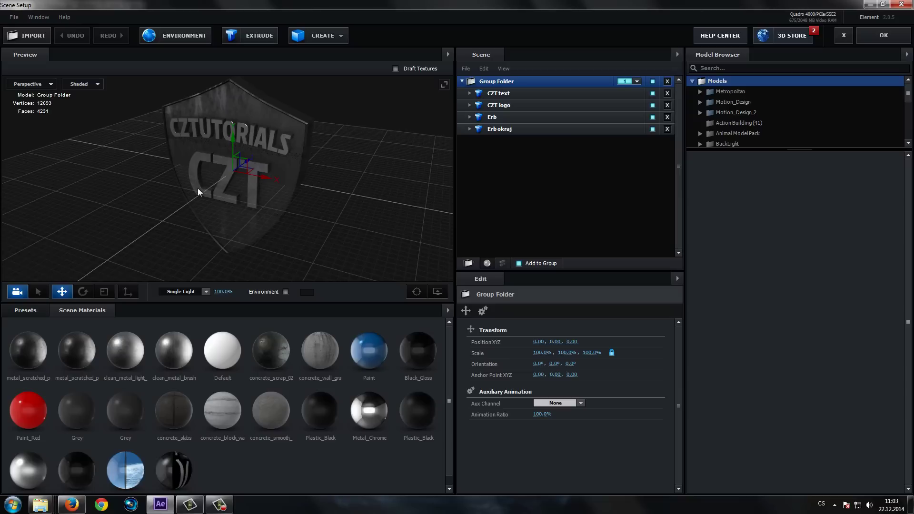
drag(197, 187, 235, 189)
scroll(244, 220, down, 3)
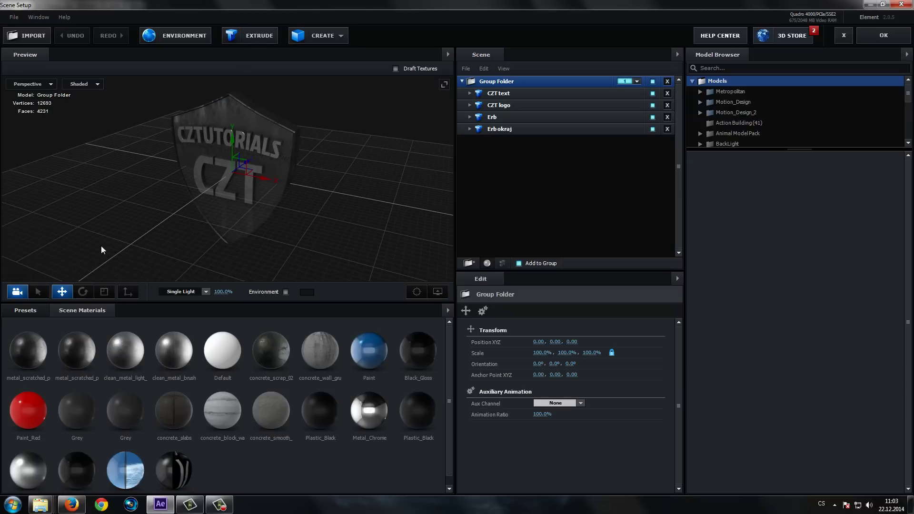
scroll(262, 220, up, 2)
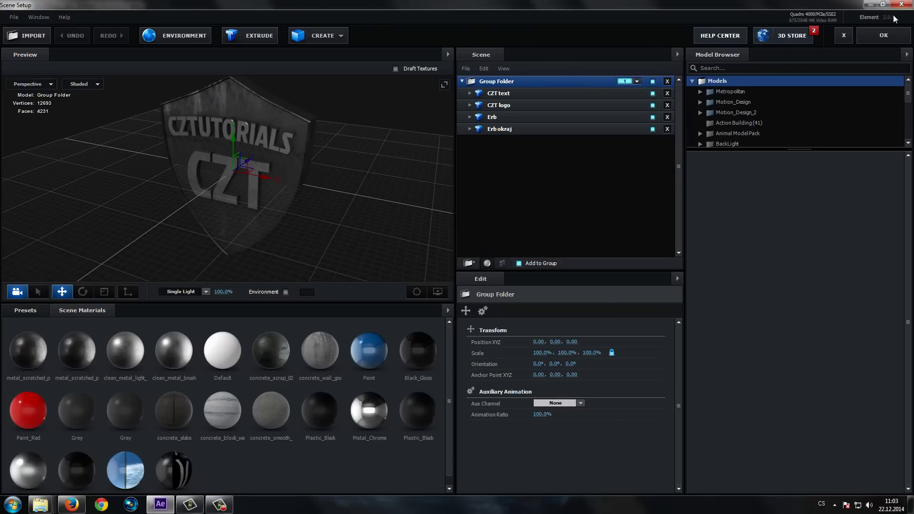
click(879, 30)
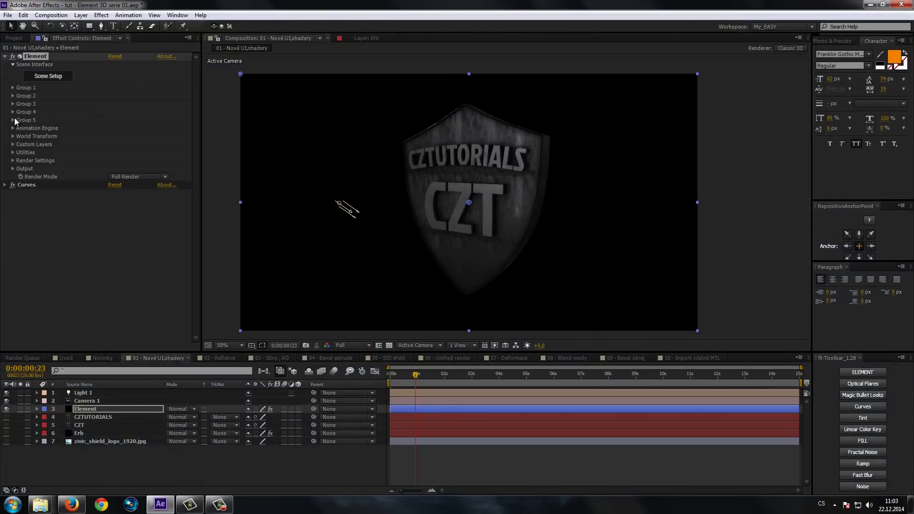
click(13, 120)
click(13, 120)
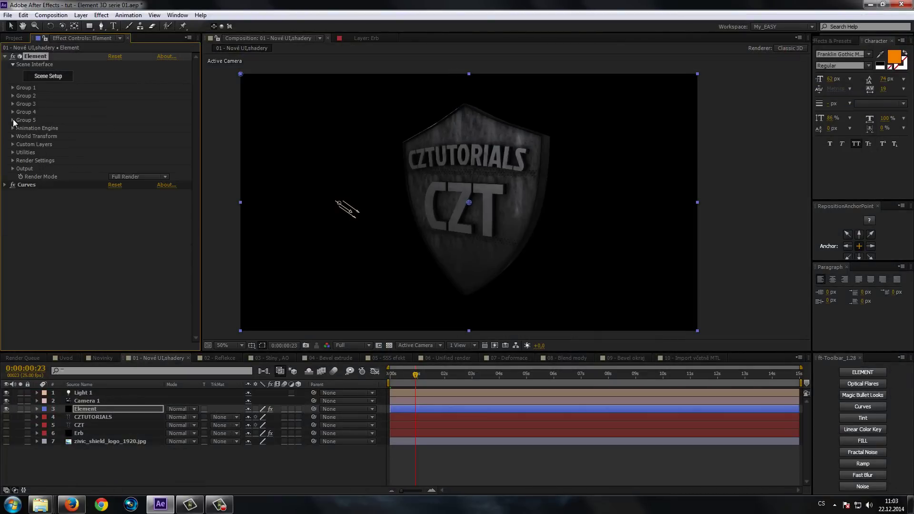
click(46, 78)
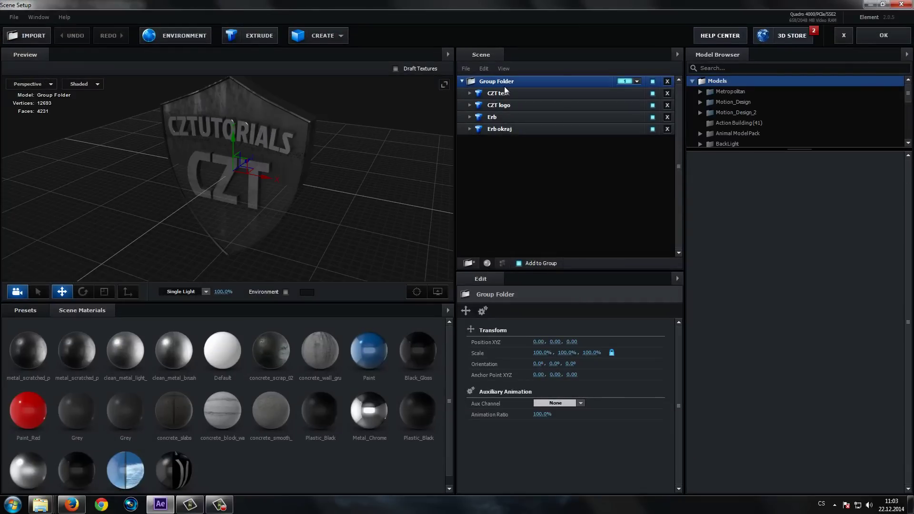
Step: Check the Group Folder's group-number choices while collapsing and expanding the folder
click(461, 82)
click(625, 82)
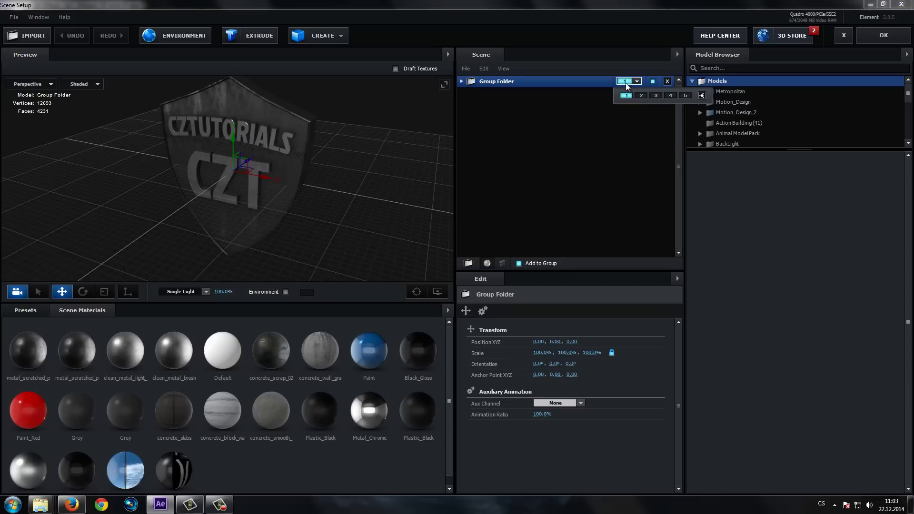
click(461, 81)
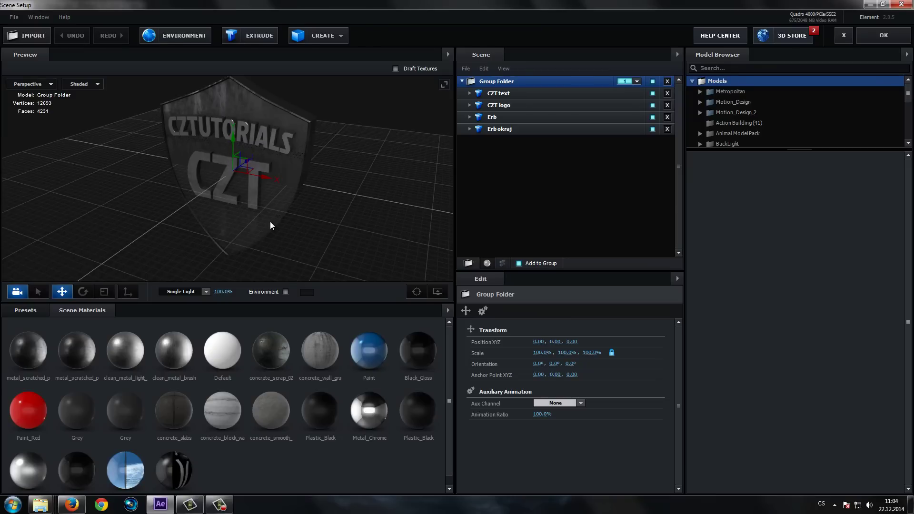
click(637, 81)
click(462, 81)
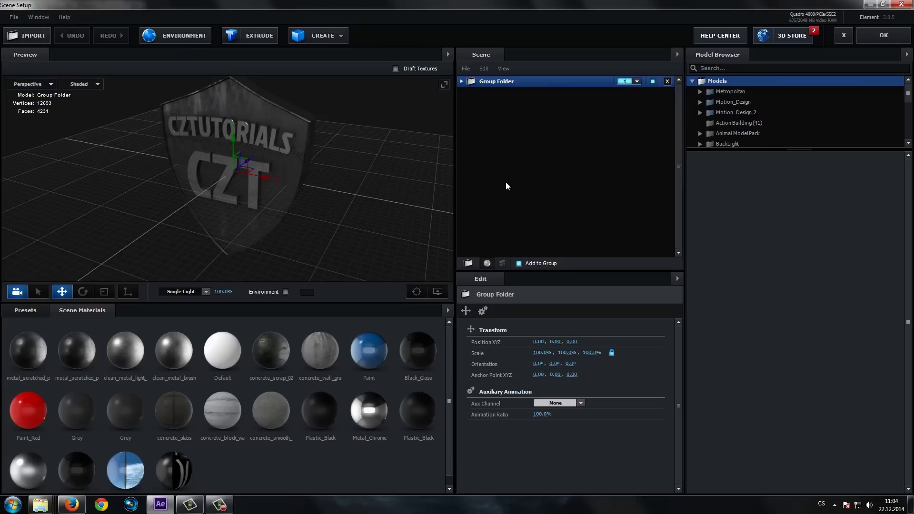
Step: Orbit and reframe the shield preview, leaving the Group Folder collapsed
mouse_move(261, 222)
mouse_down()
mouse_move(385, 164)
mouse_move(259, 187)
mouse_move(362, 190)
mouse_move(310, 180)
mouse_up()
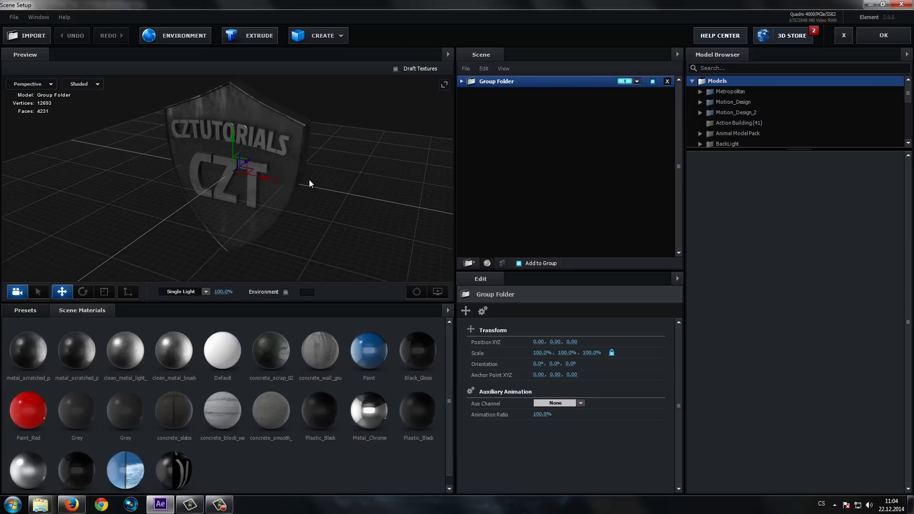
click(462, 81)
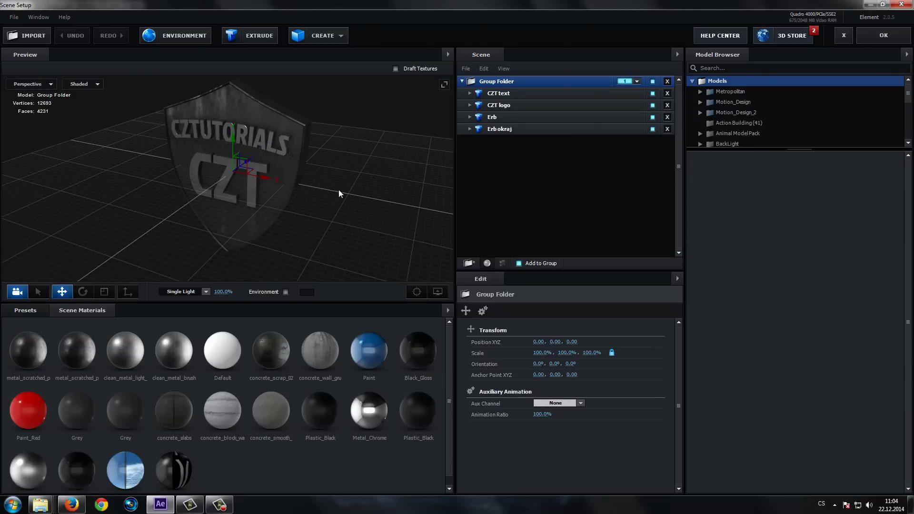
drag(339, 189, 300, 212)
scroll(246, 227, up, 3)
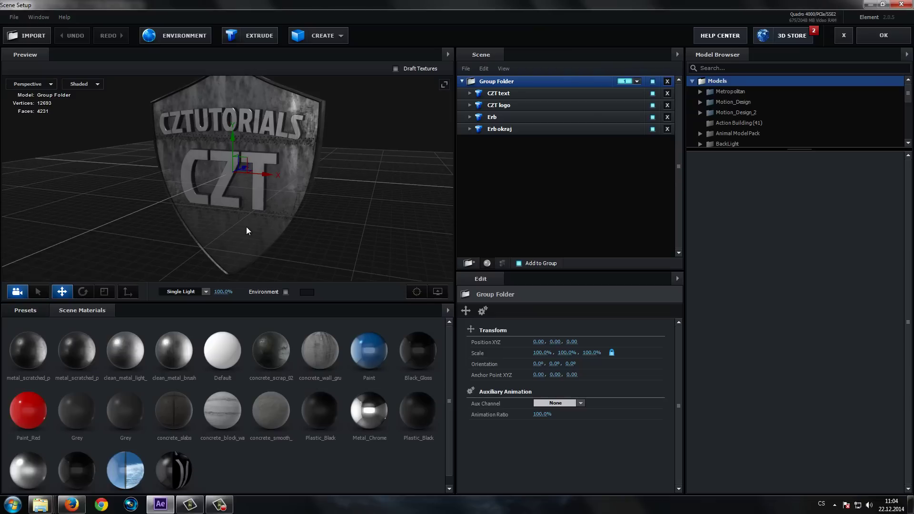
drag(244, 216, 242, 224)
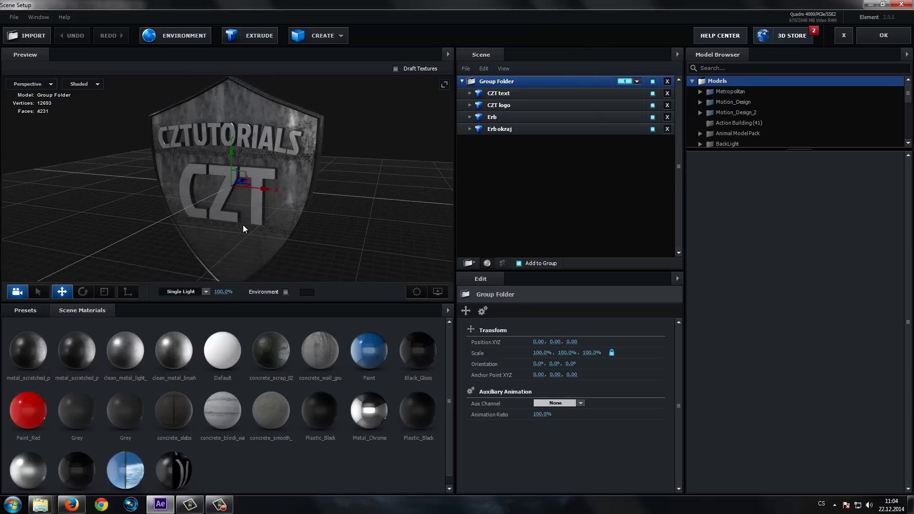
click(462, 81)
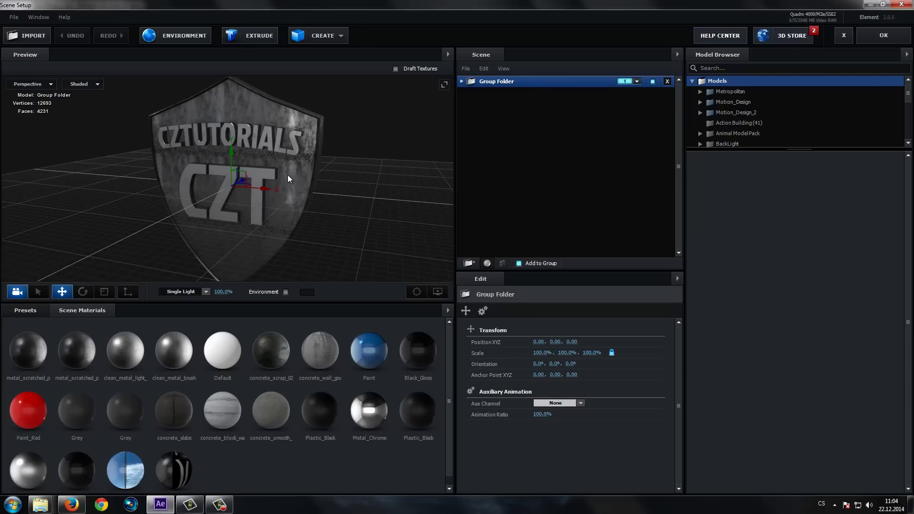
drag(288, 178, 277, 184)
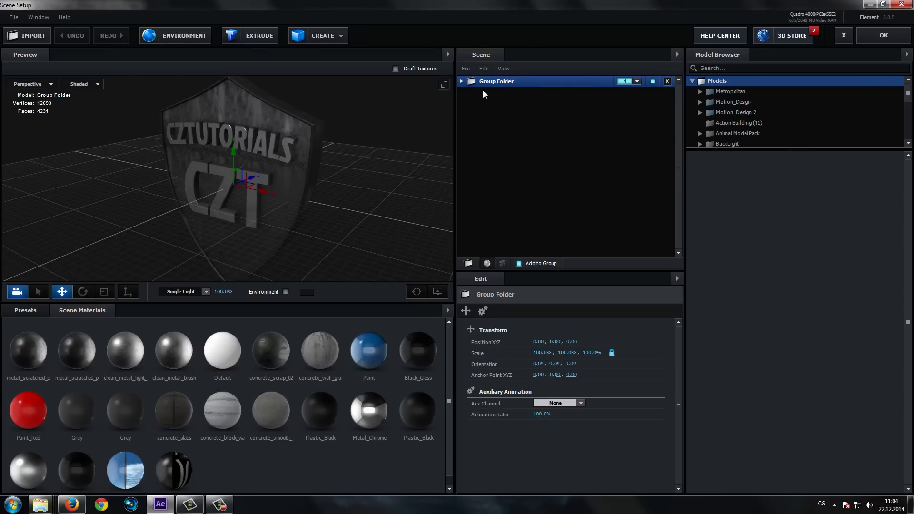
Step: Add a new Group Folder and create a 1.00 × 1.00 × 1.00 box with 0.02 chamfer in it
right_click(481, 116)
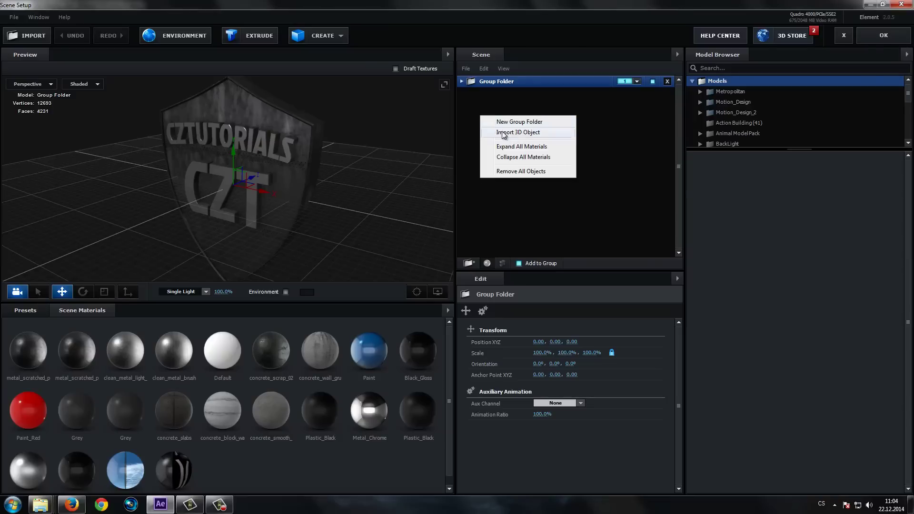
click(525, 123)
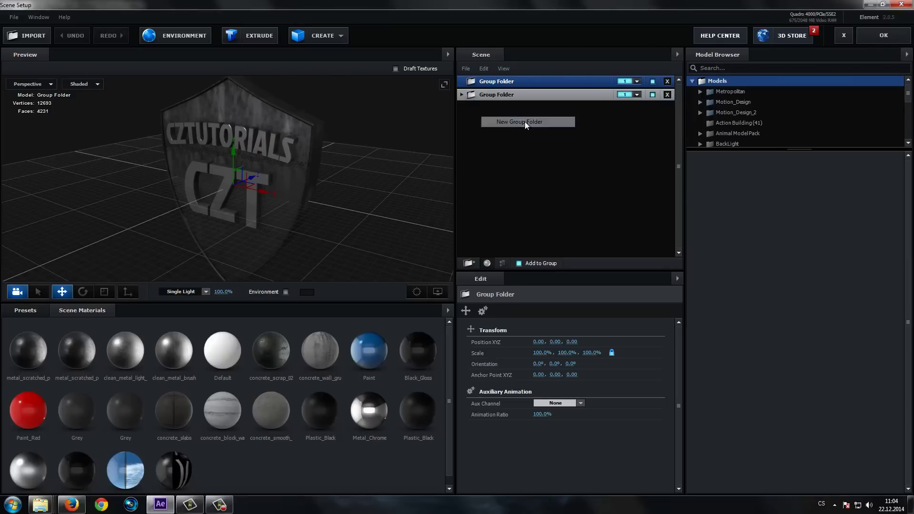
click(300, 36)
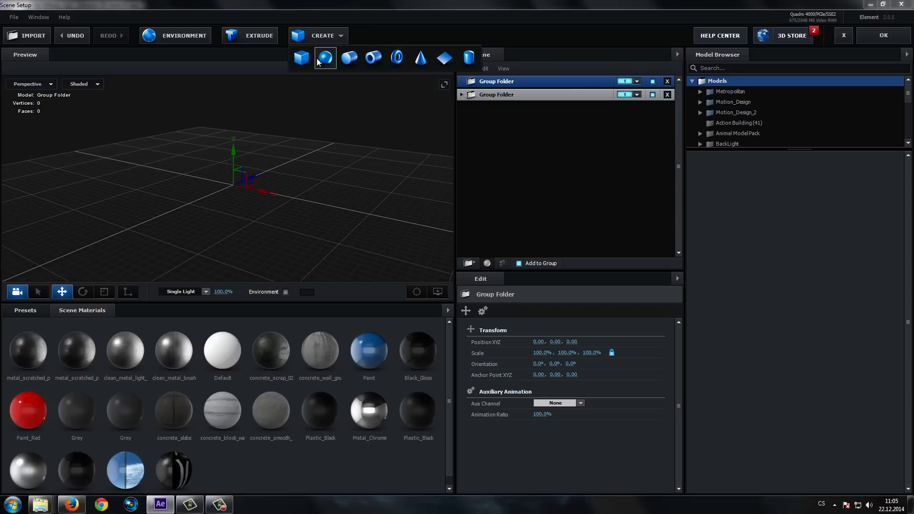
click(301, 57)
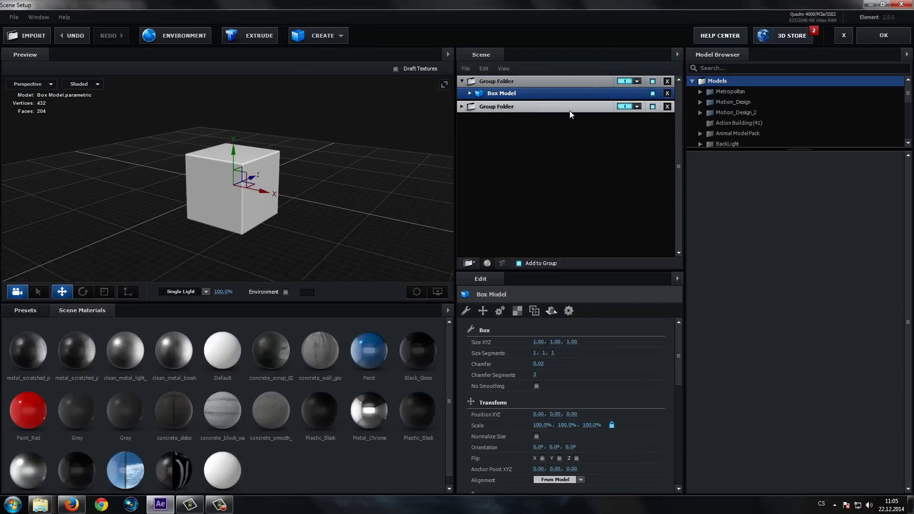
Step: Compare both group folders, then delete the box's folder, keeping the shield's 12693-vertex group
click(511, 81)
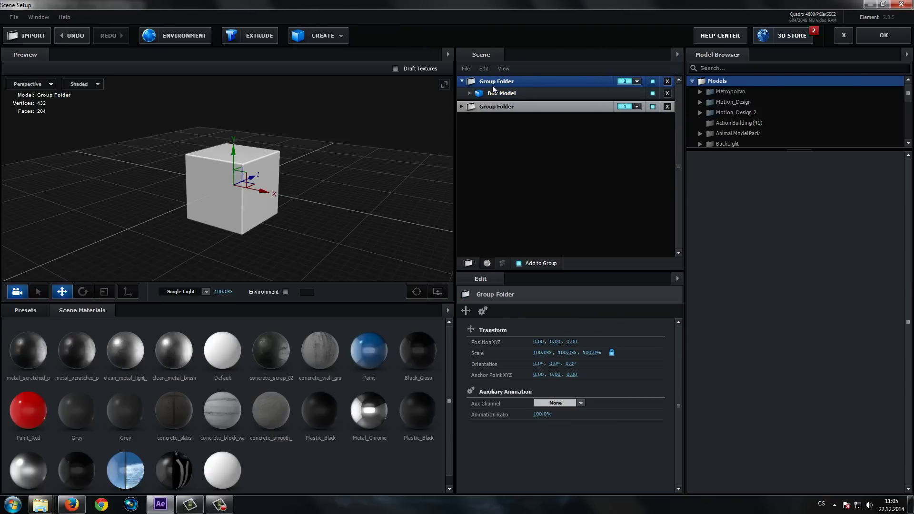
click(501, 107)
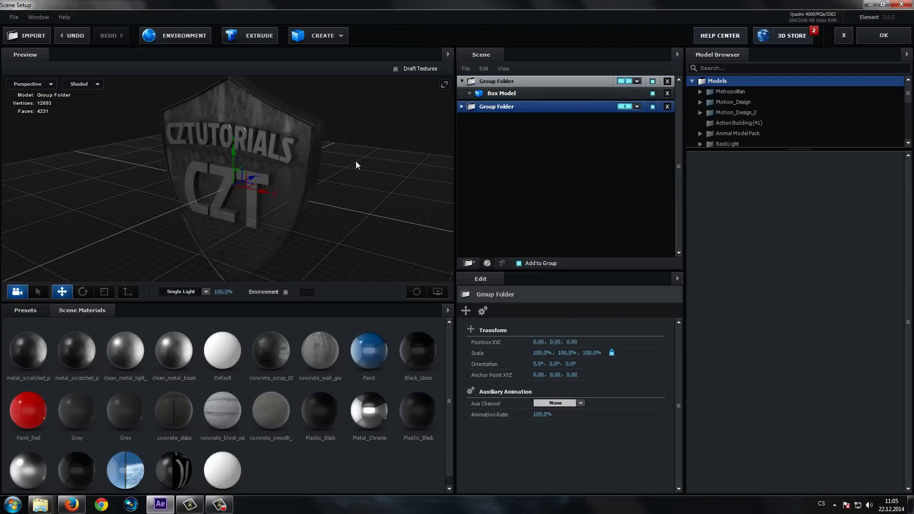
drag(356, 161, 313, 199)
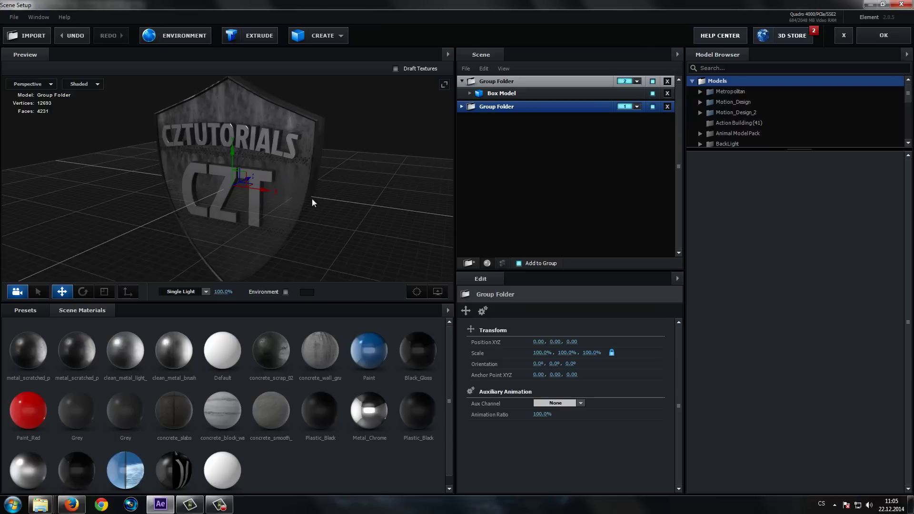
click(530, 82)
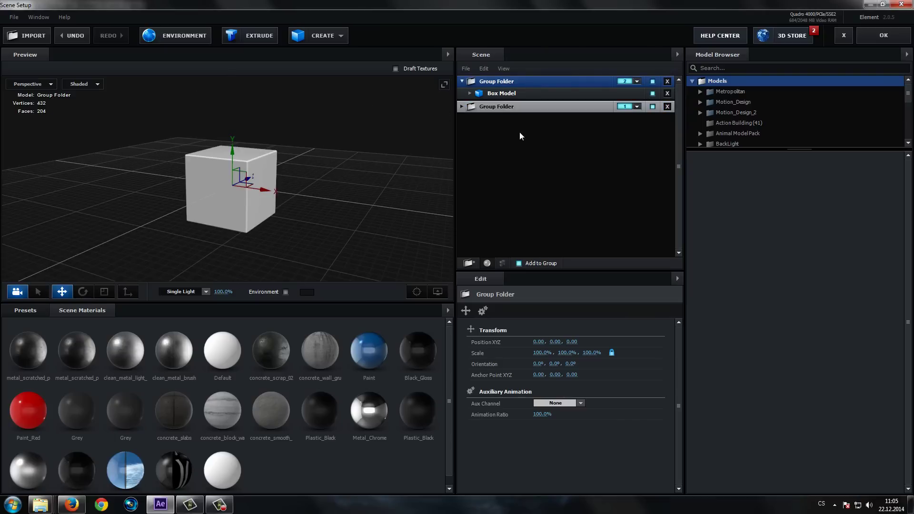
click(486, 107)
click(461, 106)
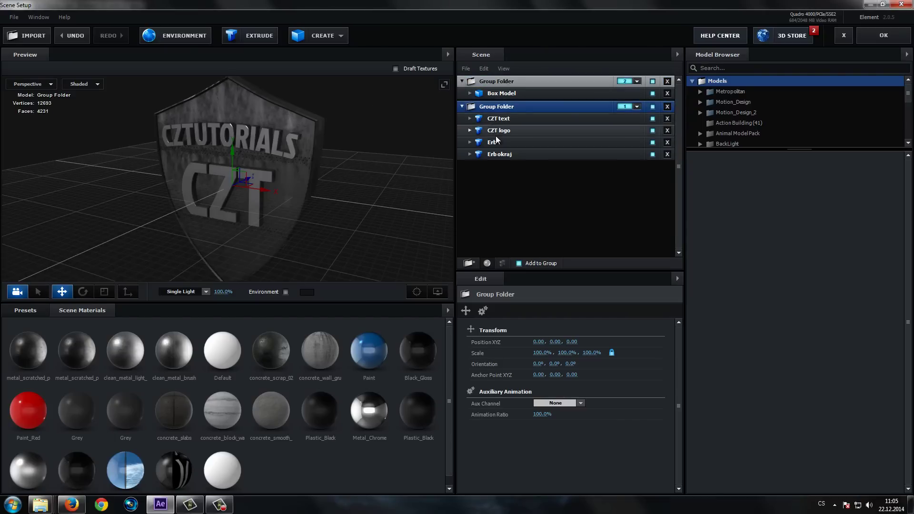
click(461, 106)
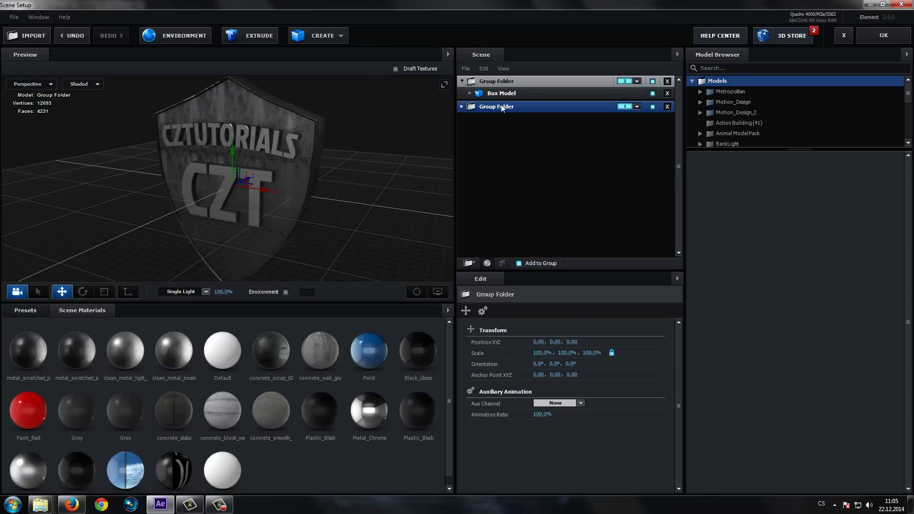
click(513, 81)
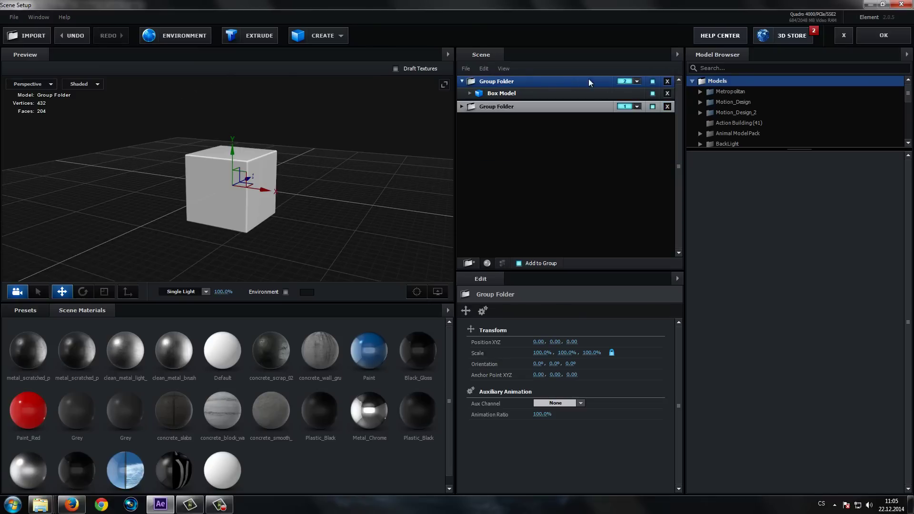
click(667, 81)
mouse_move(270, 219)
mouse_down()
mouse_move(288, 221)
mouse_move(268, 220)
mouse_up()
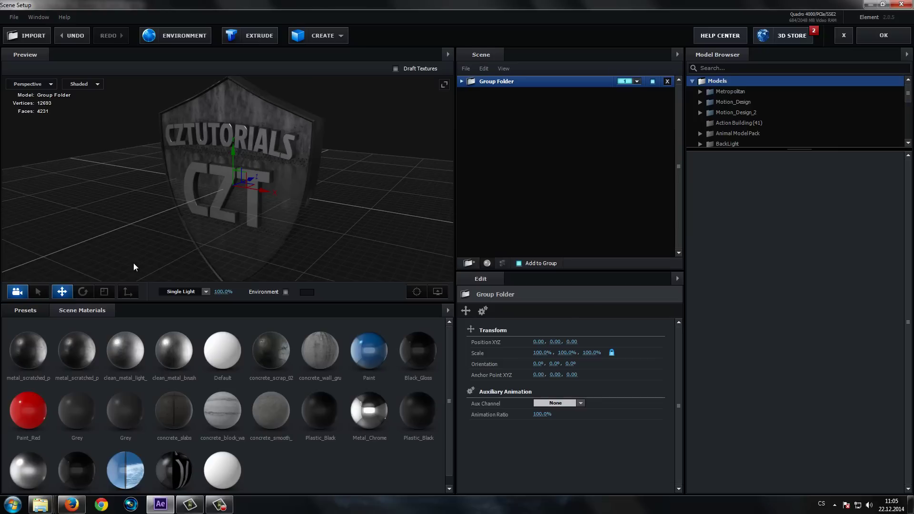
Step: Nudge the shield model along X to 0.64 with the Move tool and apply the scene
click(64, 295)
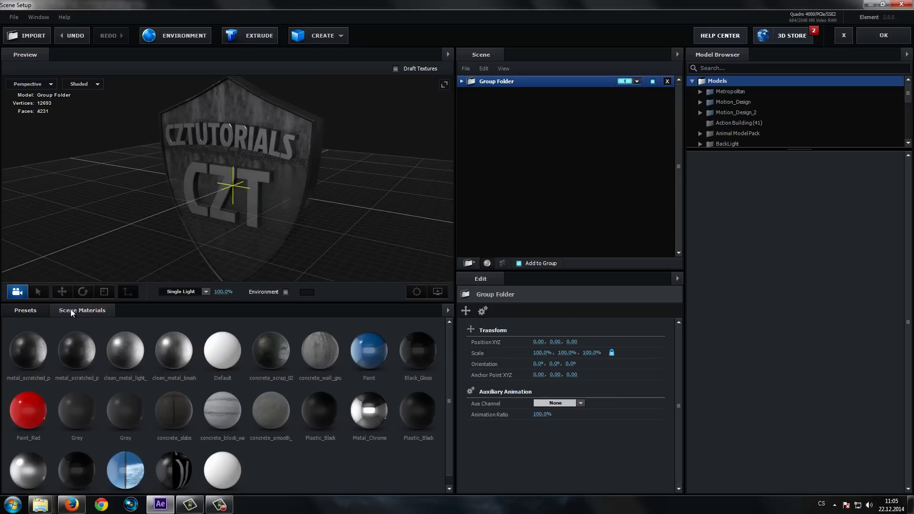
click(63, 295)
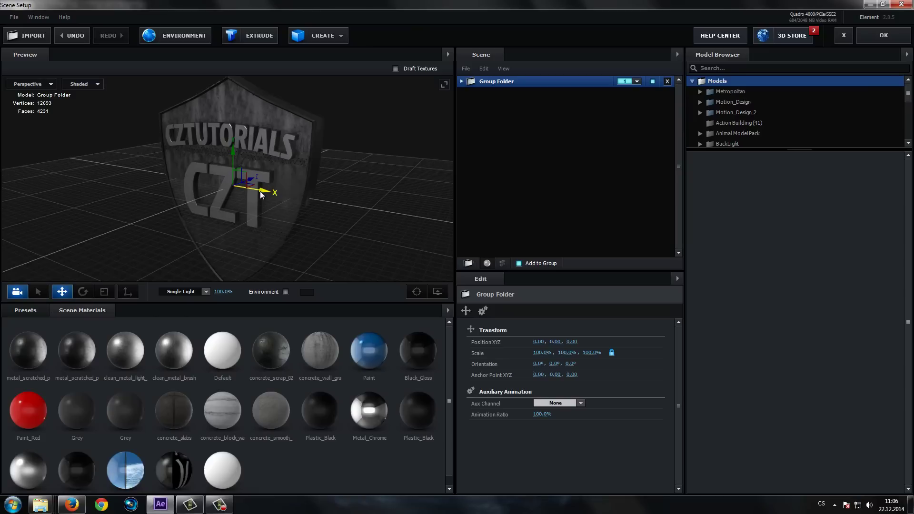
drag(260, 194, 301, 202)
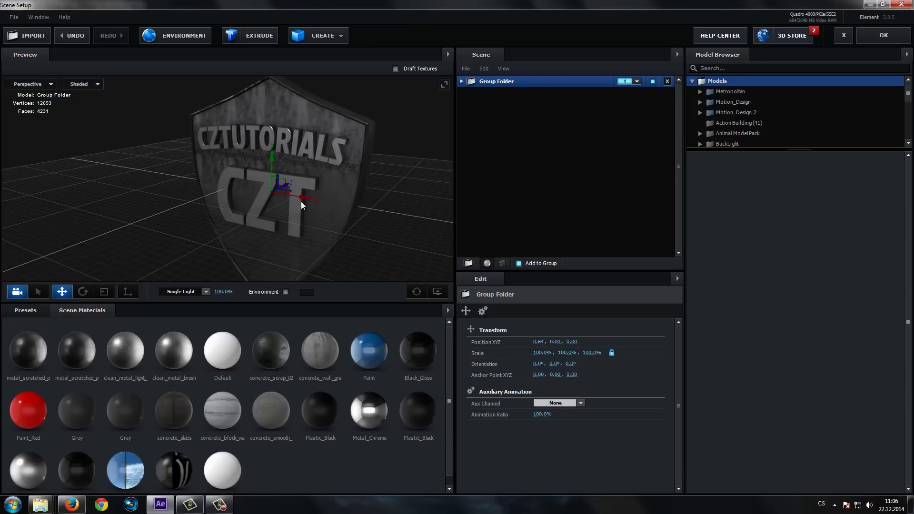
click(884, 35)
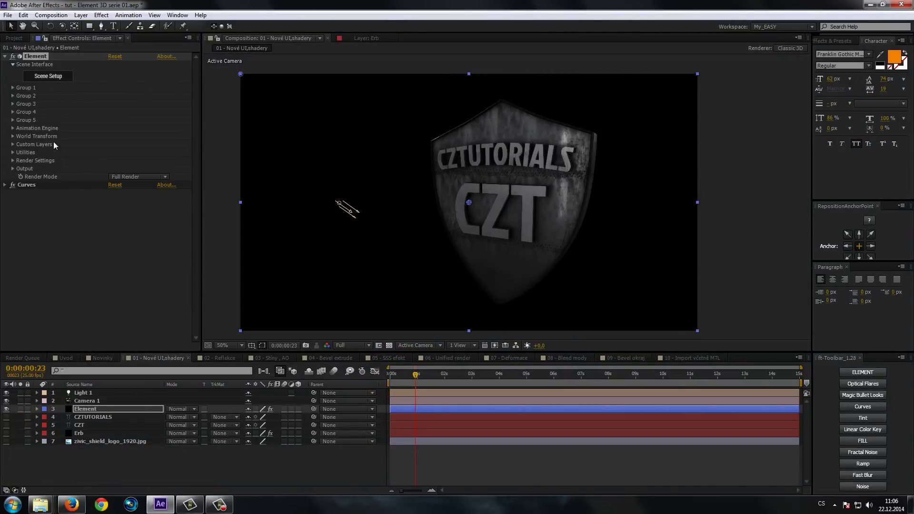
Step: Focus the Element effect settings and reopen the Element Scene Setup
click(86, 221)
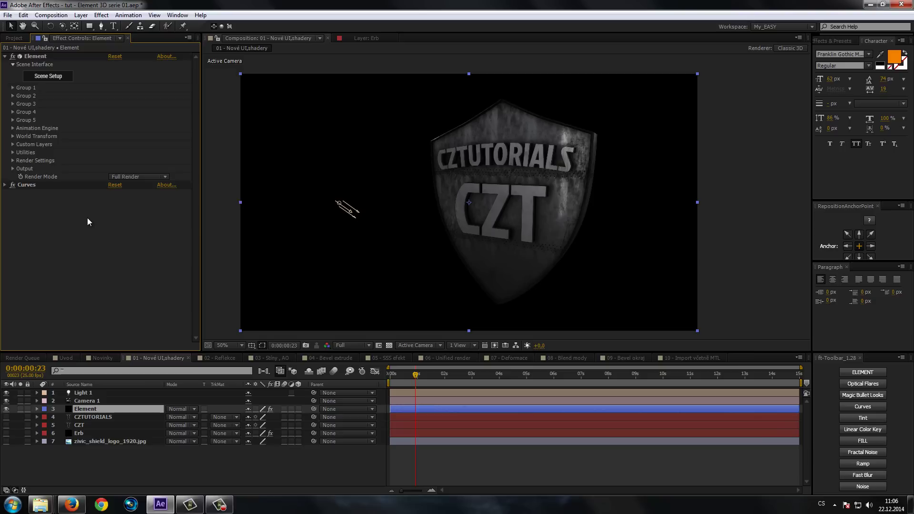
key(ctrl+t)
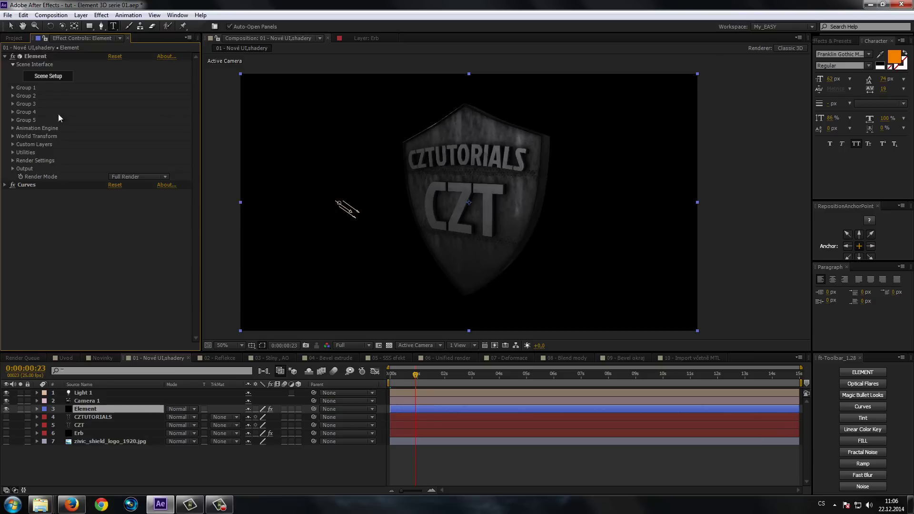
click(41, 77)
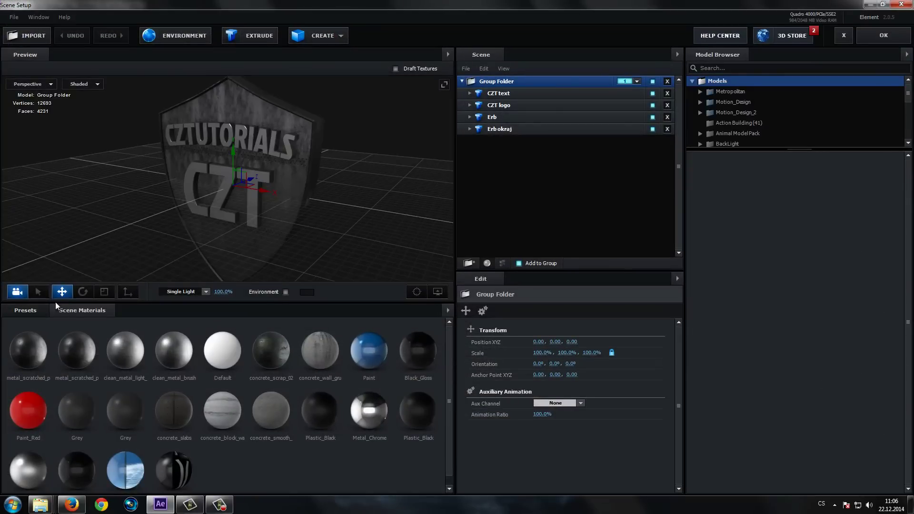
Step: Try rotating the shield group and the CZT logo, undoing each rotation
click(82, 291)
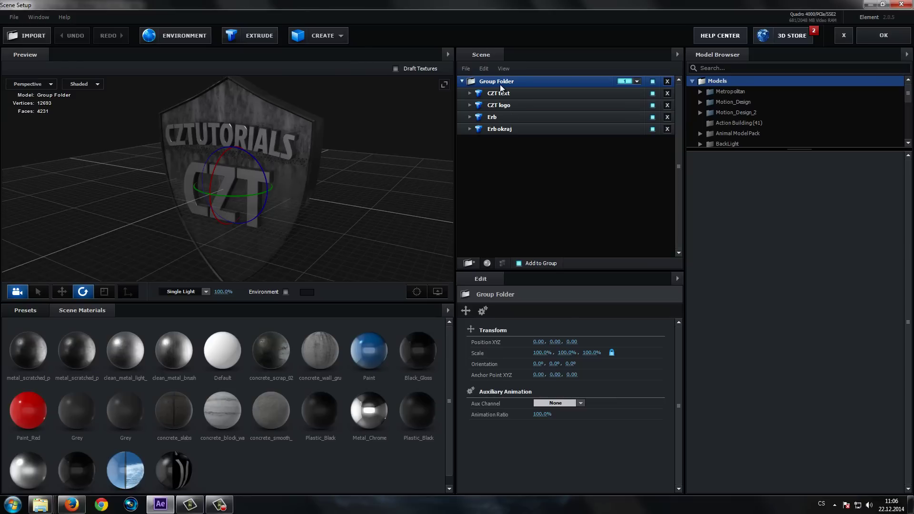
drag(216, 166, 209, 188)
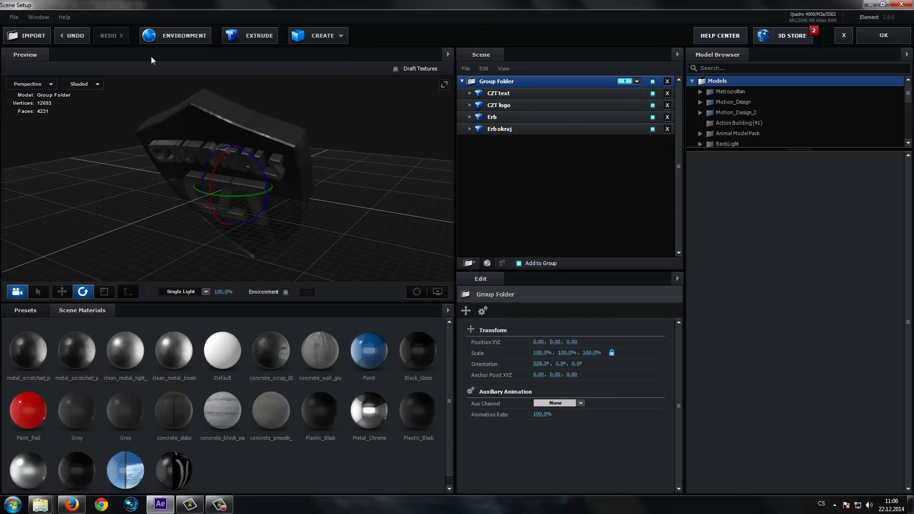
click(81, 36)
click(505, 107)
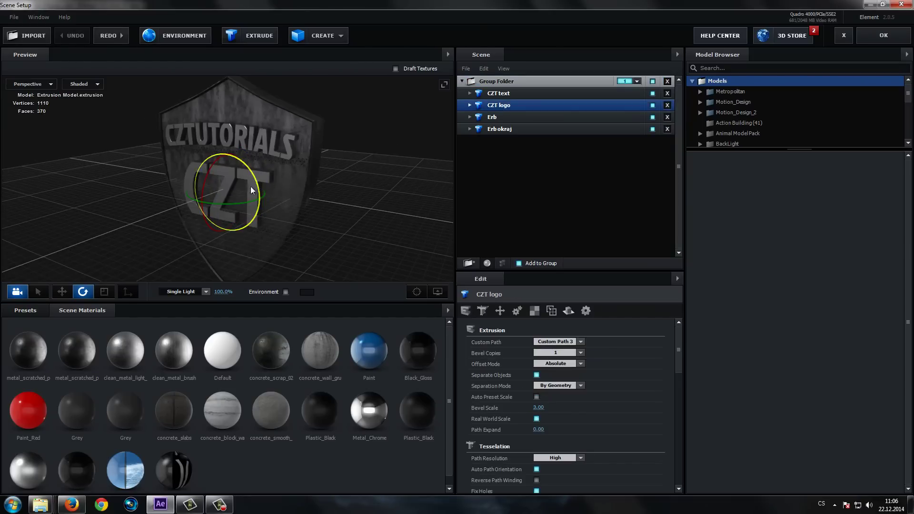
drag(257, 189, 262, 220)
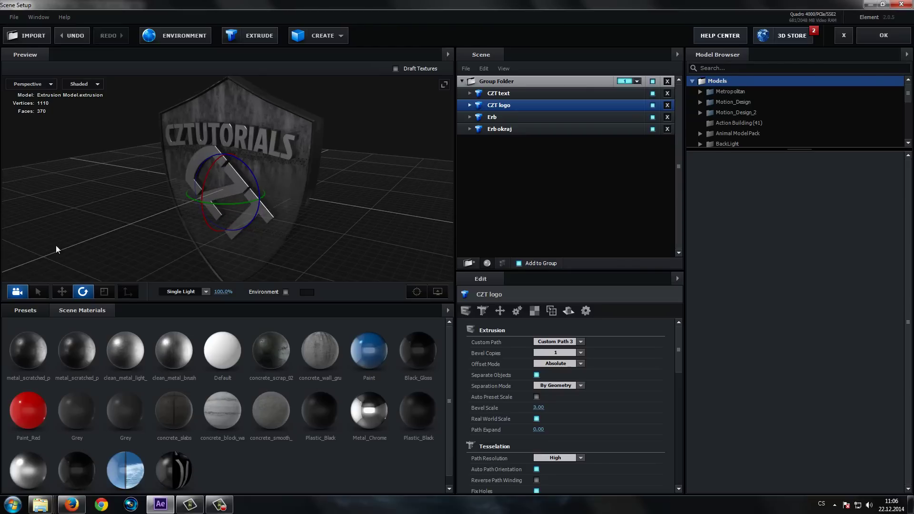
click(71, 37)
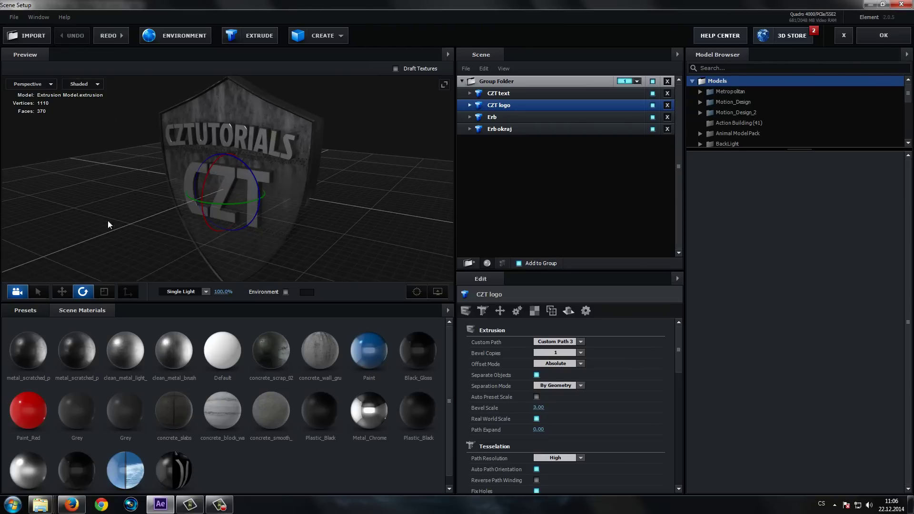
Step: Try scaling the CZT logo and undo it, then select Erb and the whole Group Folder
click(106, 293)
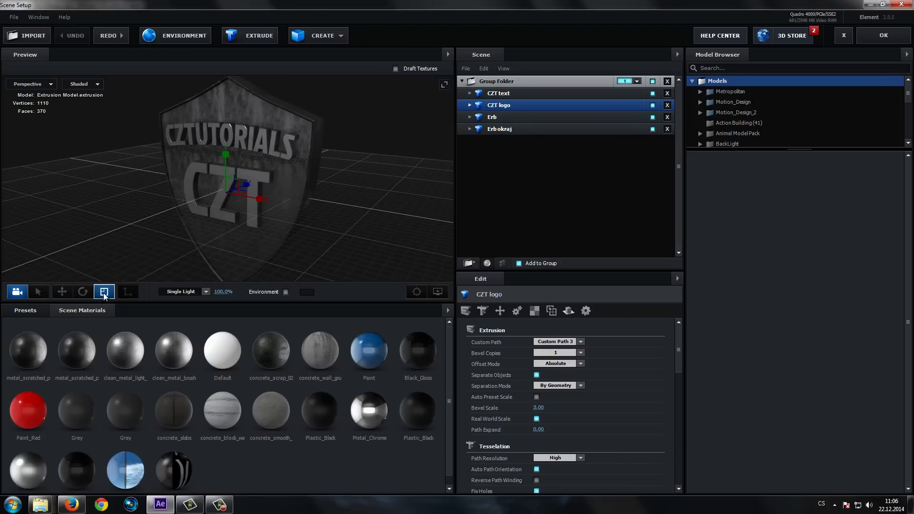
drag(227, 156, 231, 160)
click(73, 35)
click(38, 292)
click(193, 221)
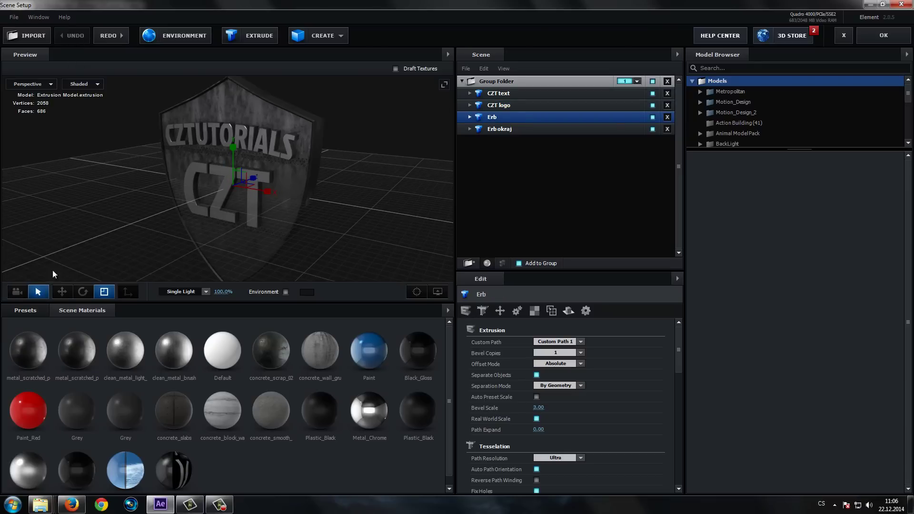
click(152, 240)
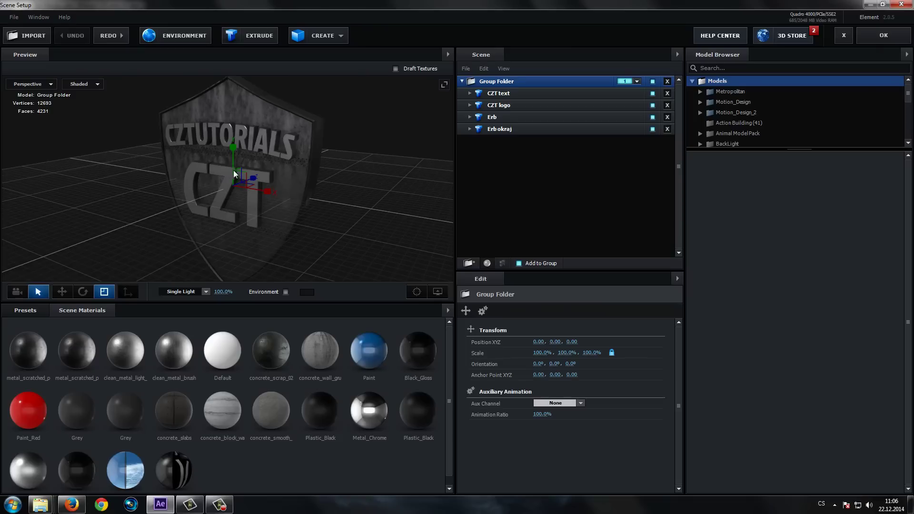
Step: Orbit around the shield and set the environment background colour to dark grey #272727
click(17, 292)
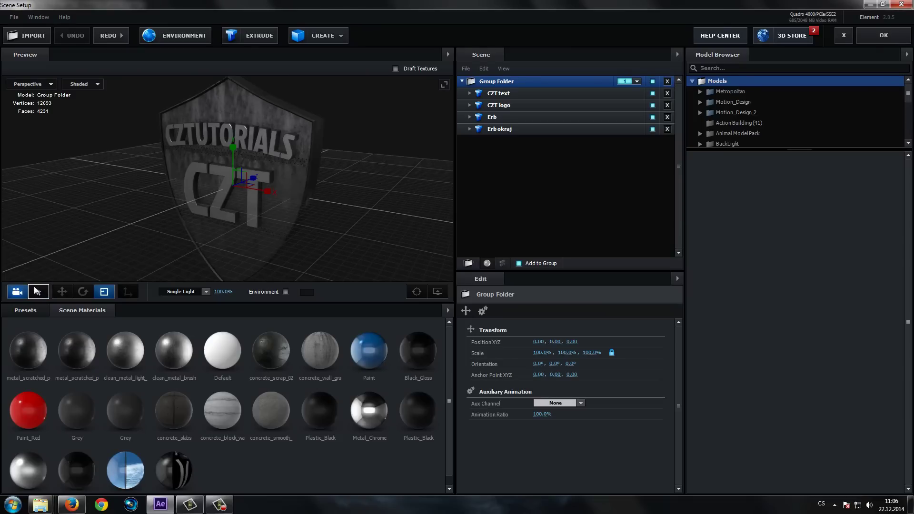
drag(298, 258, 316, 194)
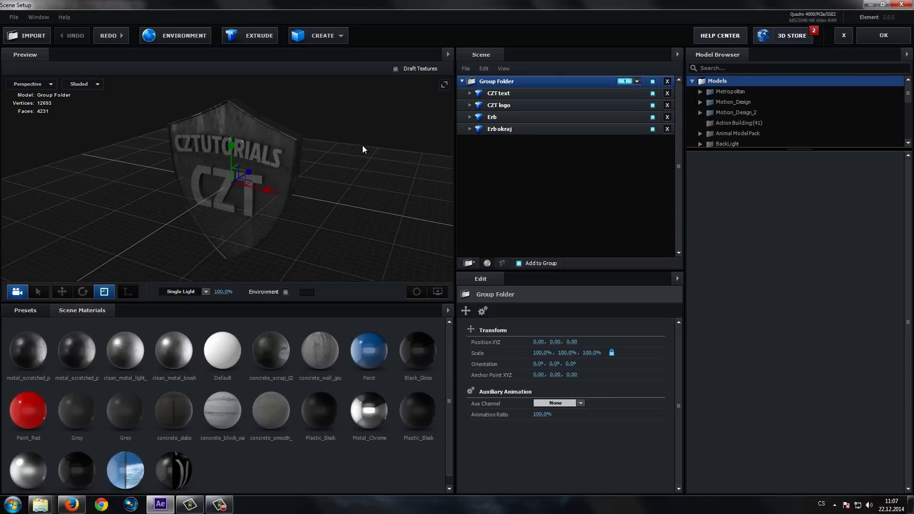
click(309, 292)
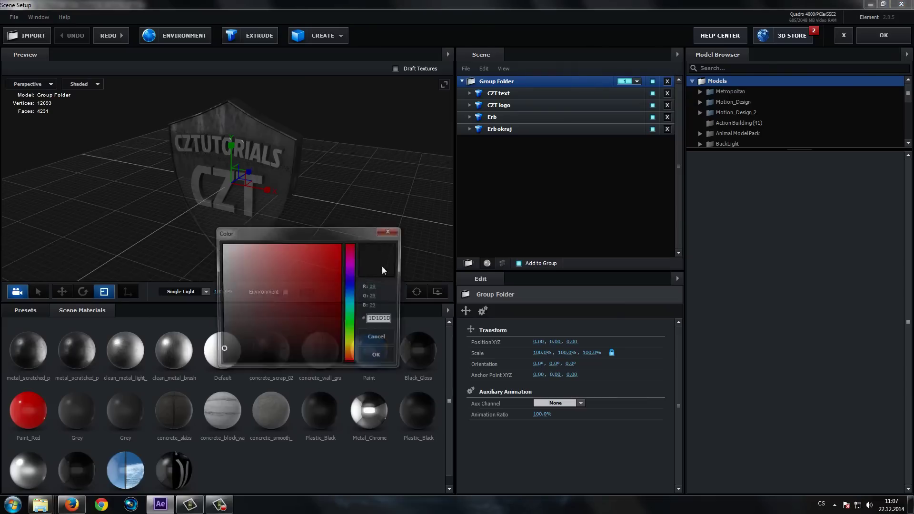
drag(302, 306, 206, 350)
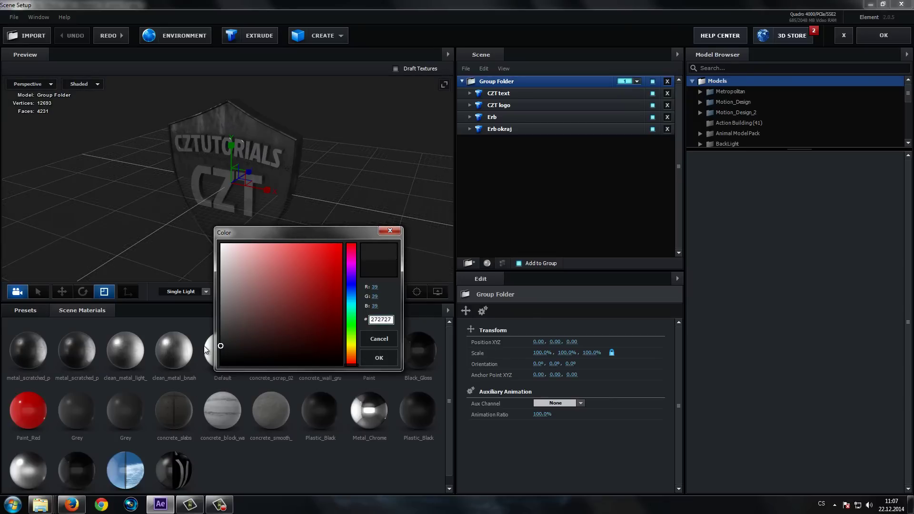
click(377, 357)
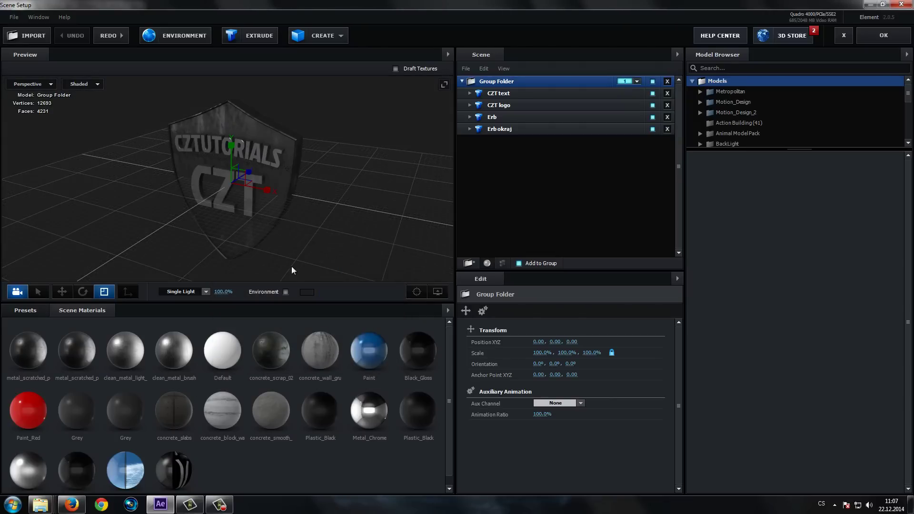
Step: Toggle the environment map on and off in the preview, leaving it hidden
click(286, 292)
click(285, 292)
click(285, 292)
drag(312, 243, 306, 242)
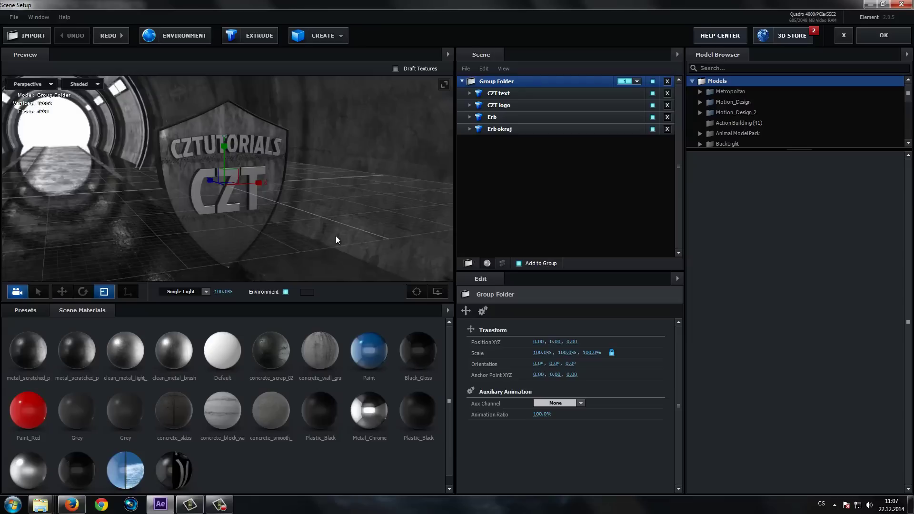
click(286, 292)
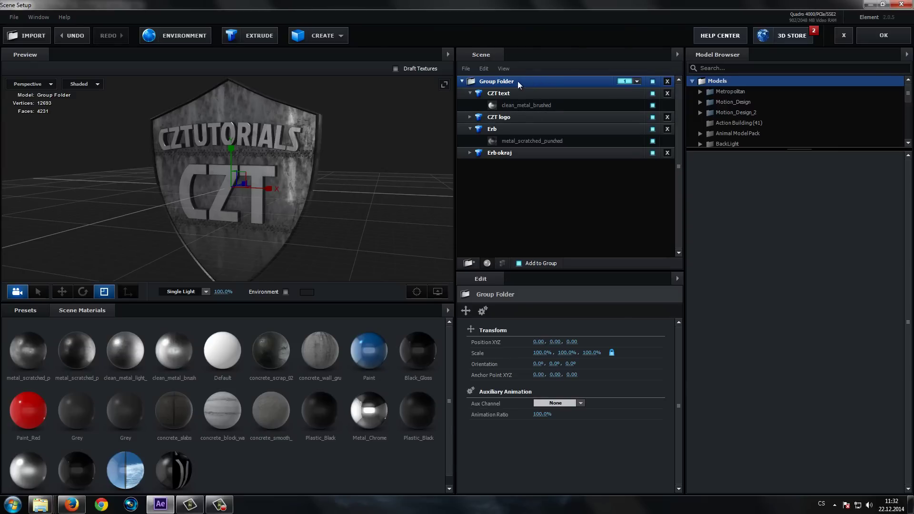
Step: Open CZT text's clean_metal_brushed material and dock its Edit panel as a column beside Scene
click(509, 94)
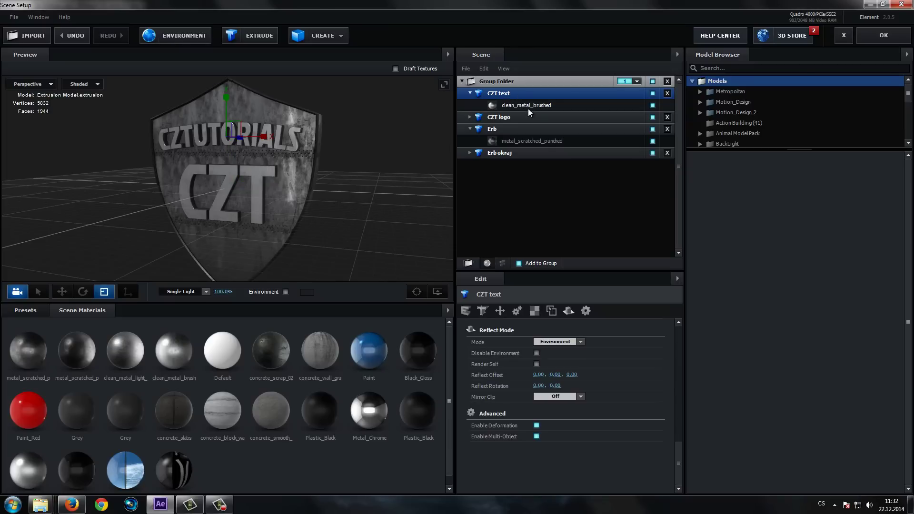
click(526, 106)
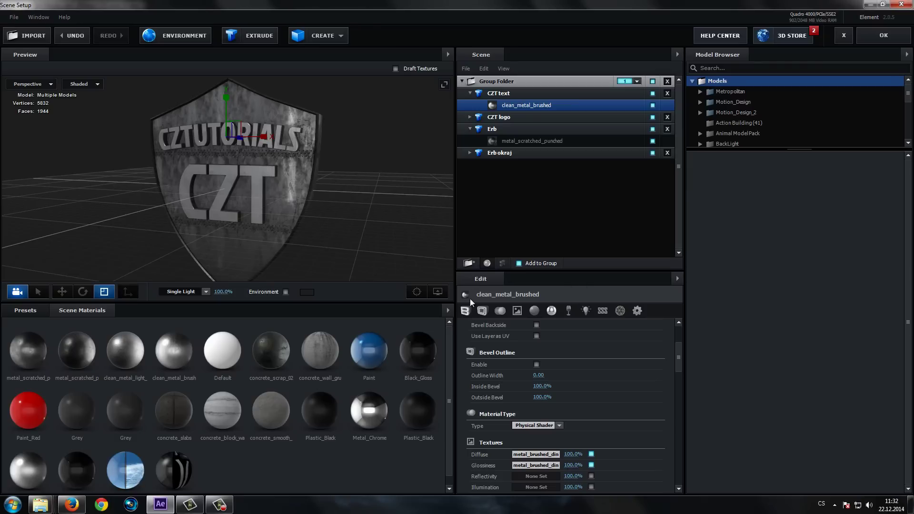
drag(681, 344, 681, 430)
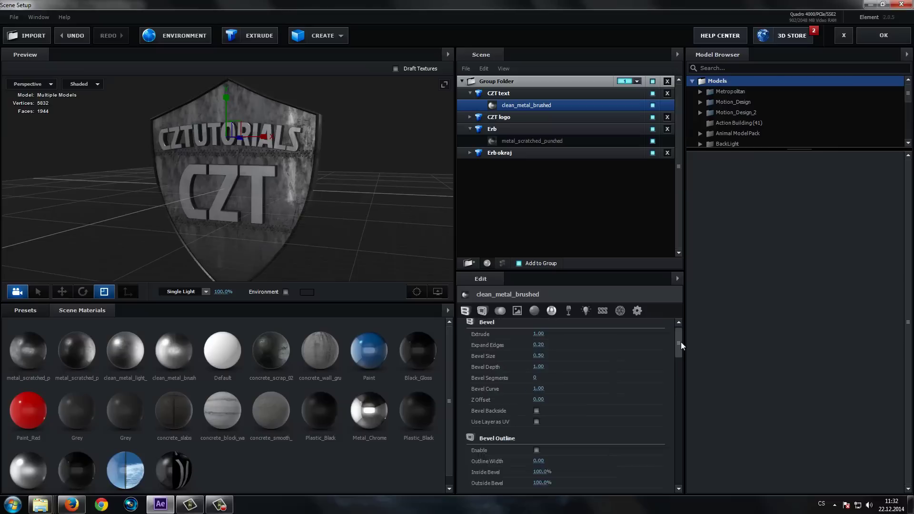
scroll(596, 361, down, 5)
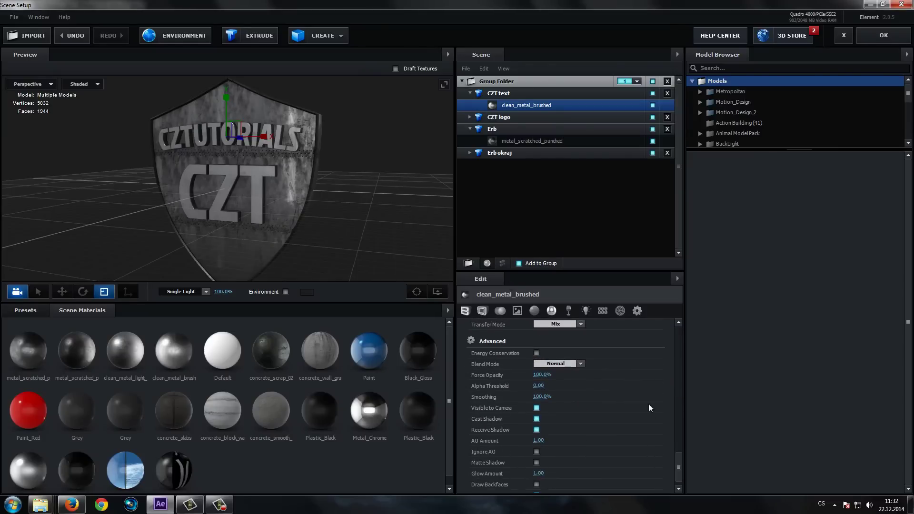
drag(679, 467, 670, 343)
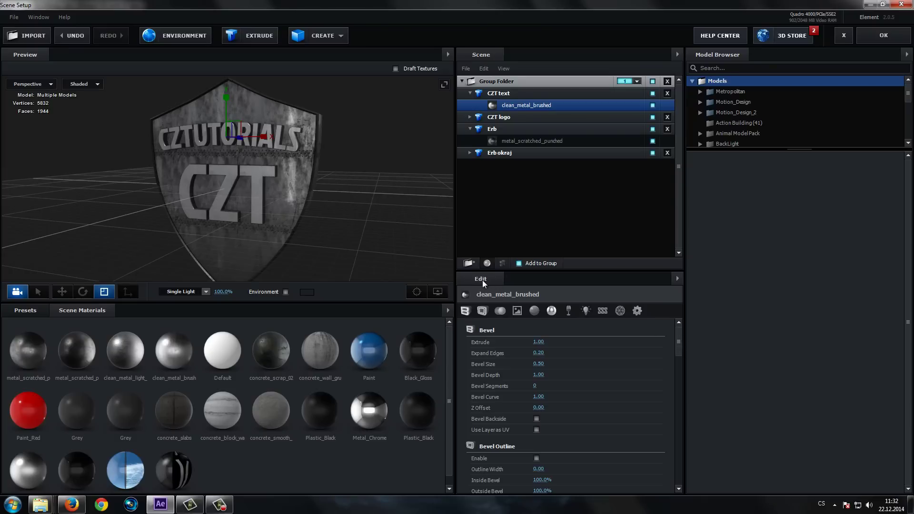
mouse_move(467, 280)
mouse_down()
mouse_move(692, 230)
mouse_move(641, 237)
mouse_up()
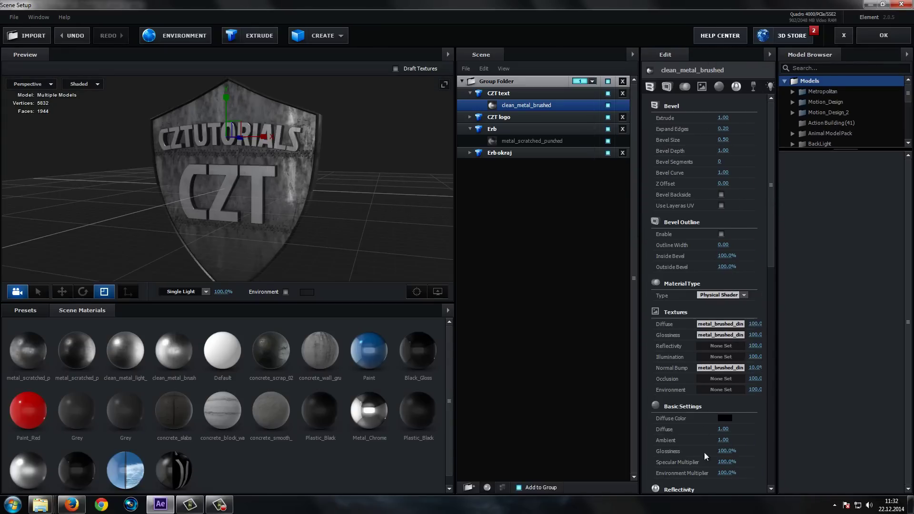
Step: Widen and resize the clean_metal_brushed material Edit panel
drag(775, 279, 814, 277)
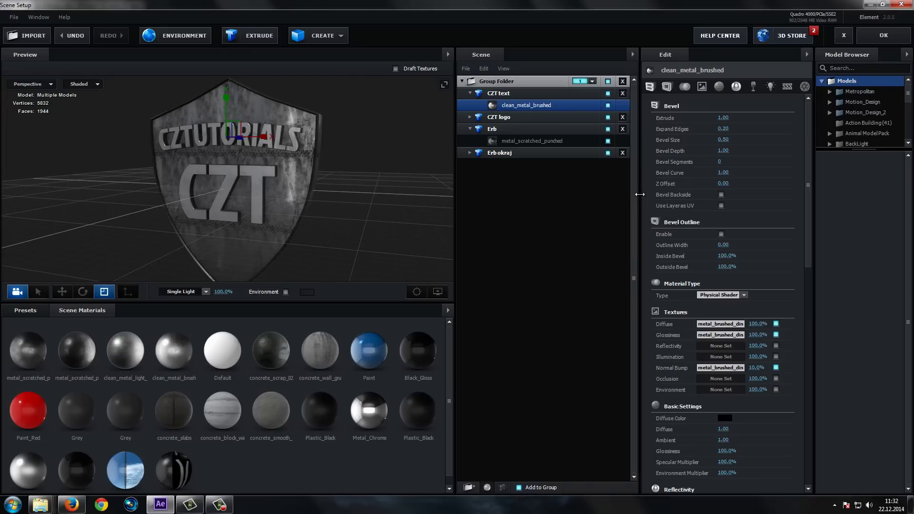
drag(639, 195, 612, 198)
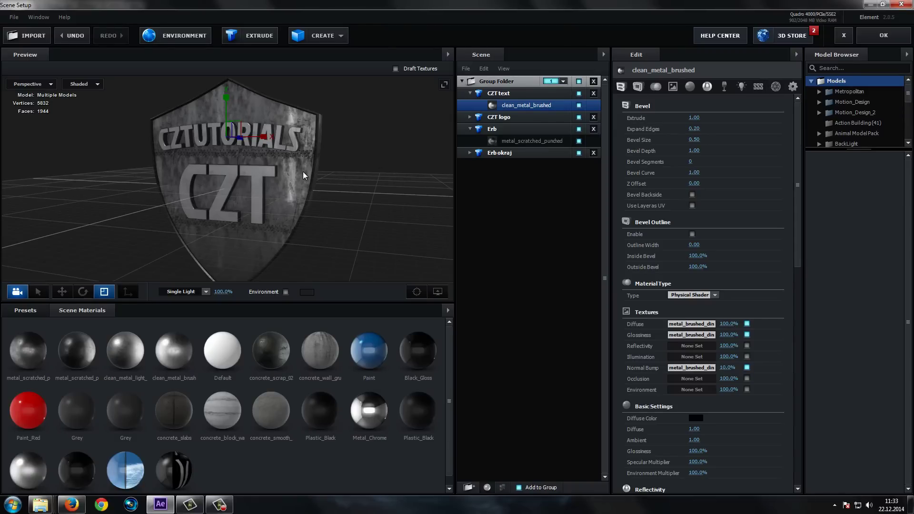
drag(798, 207, 799, 339)
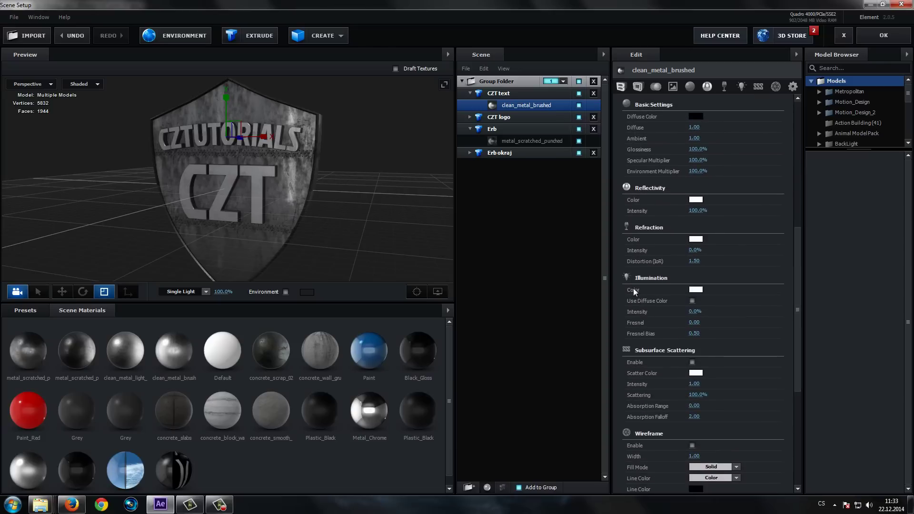
drag(796, 329, 797, 340)
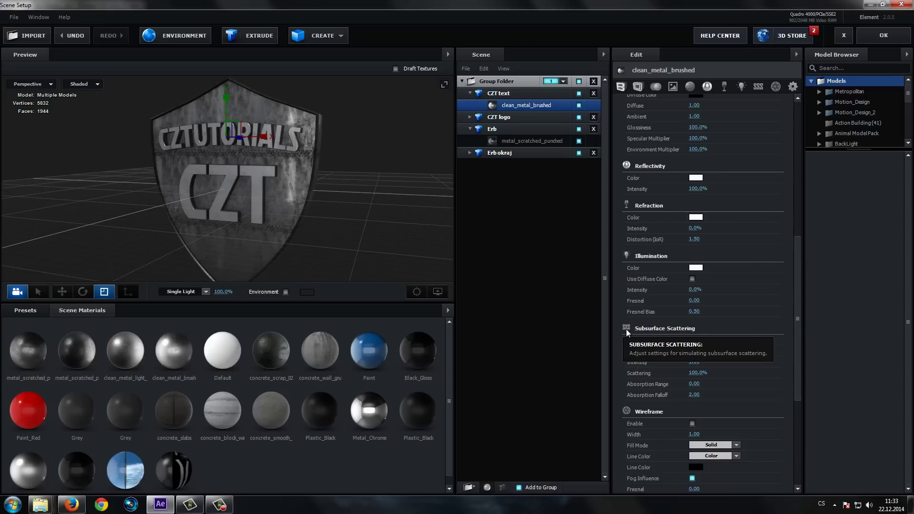
Step: Review the material's SSS, Bevel and Illumination settings, then select the CZT text model
click(757, 87)
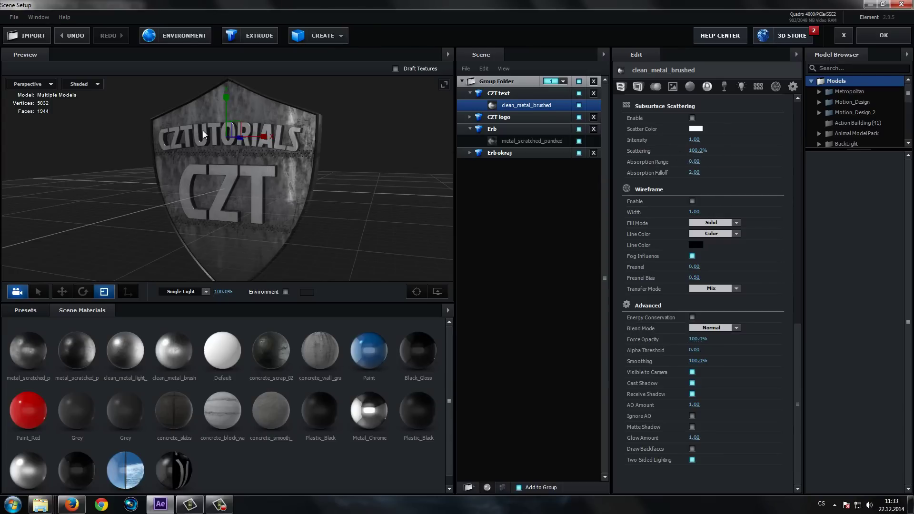
click(620, 86)
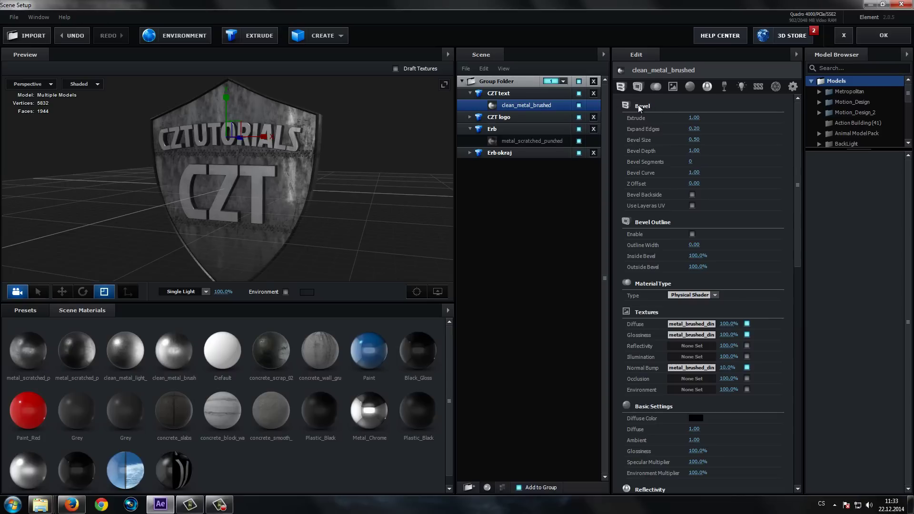
drag(797, 213, 786, 165)
drag(798, 234, 790, 183)
click(735, 88)
click(759, 87)
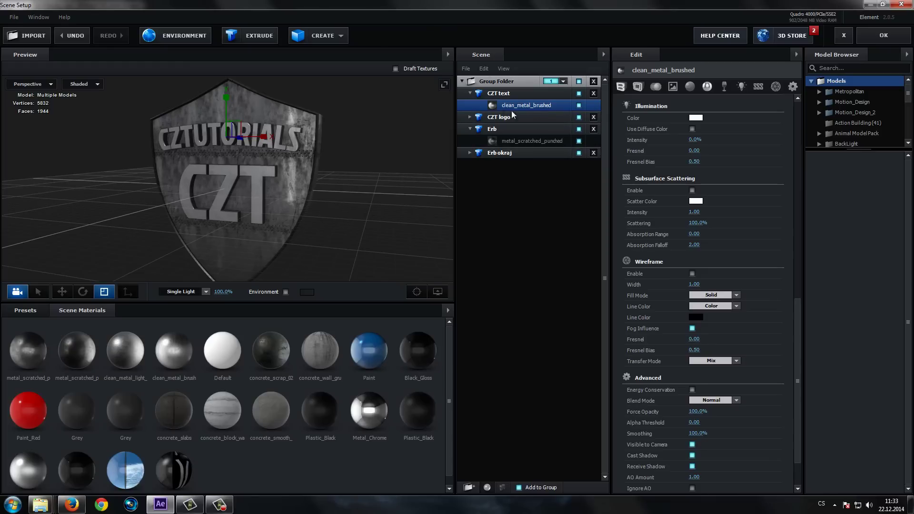
click(504, 94)
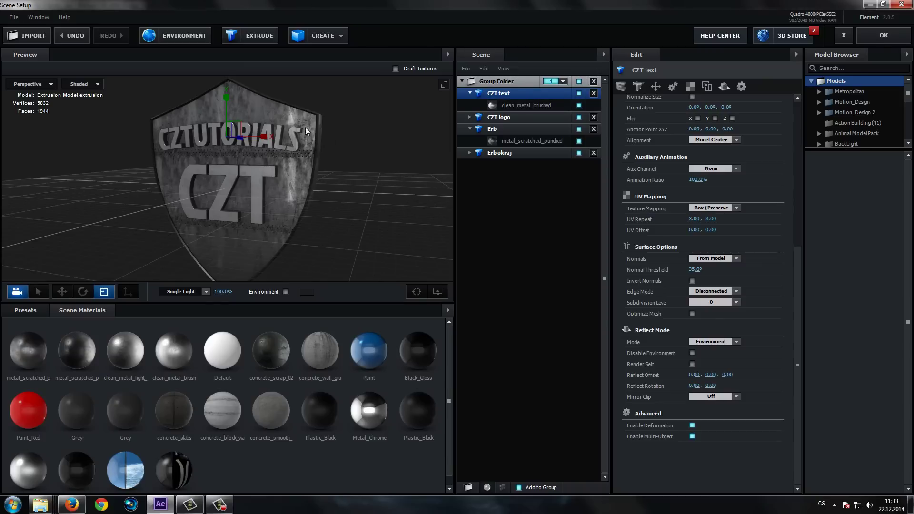
Step: Check CZT text's reflect mode settings, then select the whole Group Folder
click(725, 86)
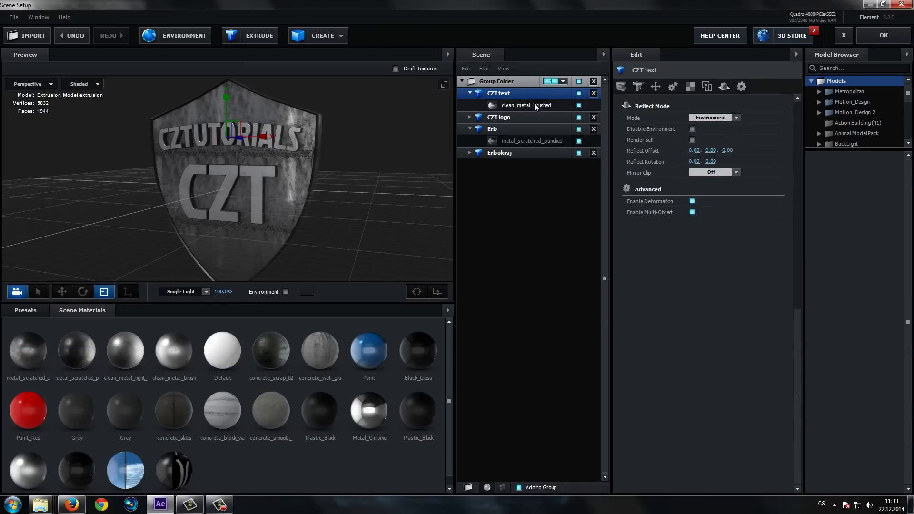
click(499, 81)
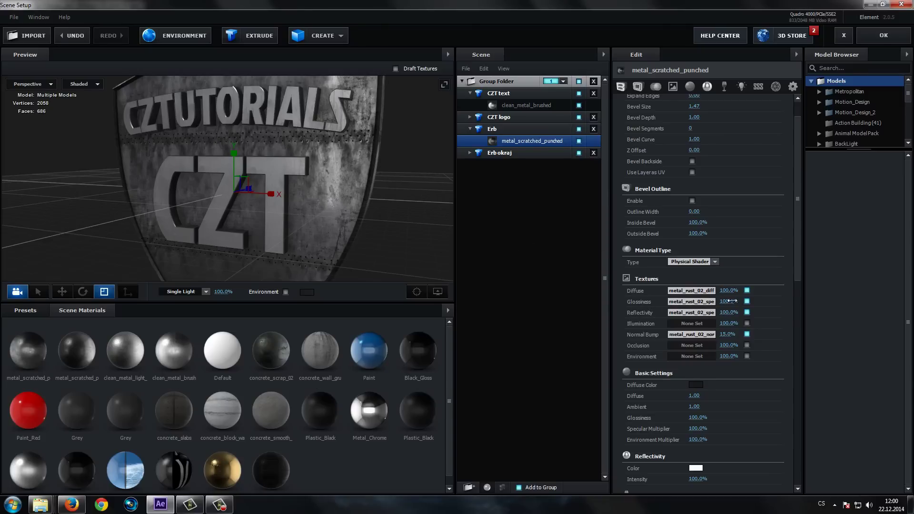
Step: Scrub Erb's glossiness texture strength from 52% down to 0% and back up, orbiting to compare shine
mouse_move(729, 302)
mouse_down()
mouse_move(708, 299)
mouse_move(732, 298)
mouse_up()
drag(731, 299, 673, 301)
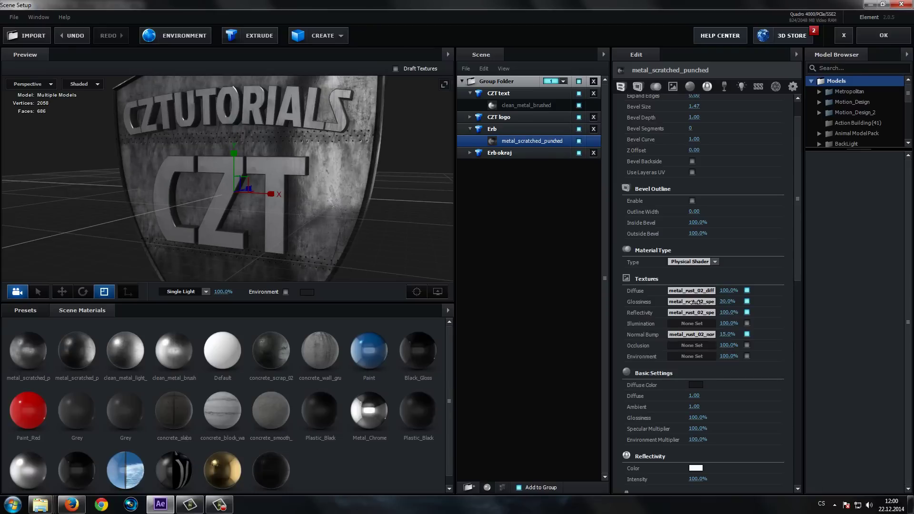
mouse_move(305, 218)
mouse_down()
mouse_move(311, 208)
mouse_move(304, 212)
mouse_up()
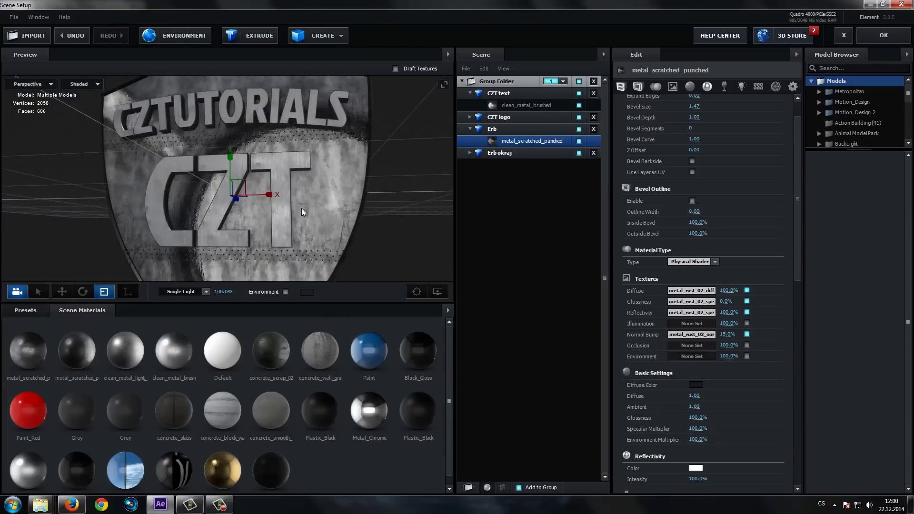
drag(721, 303, 783, 301)
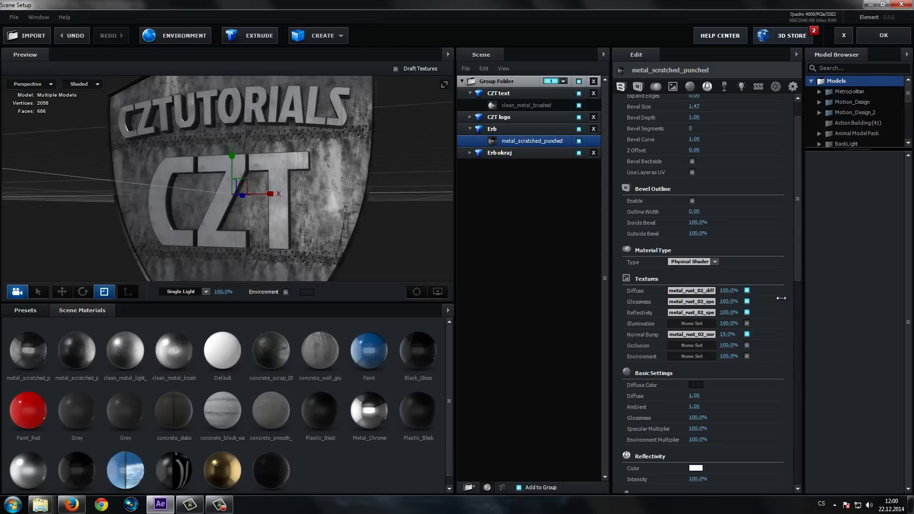
drag(318, 218, 310, 219)
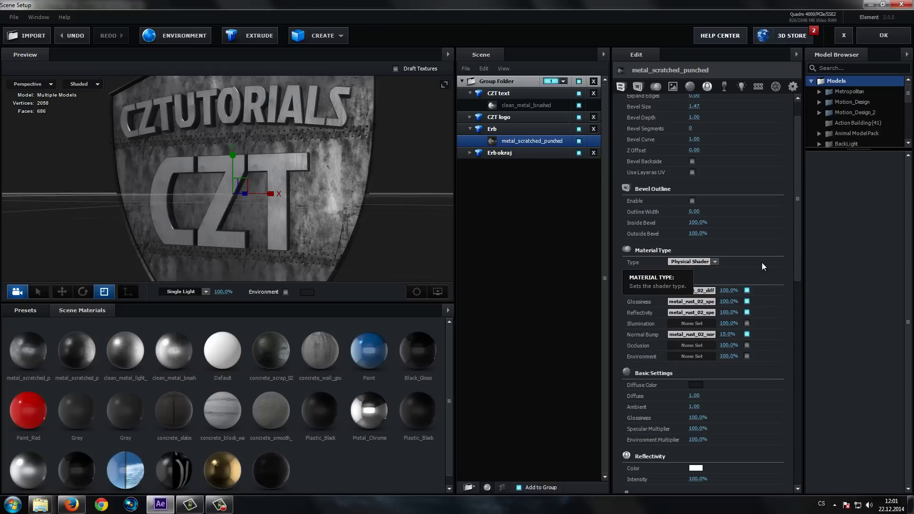
Step: Try Standard Shader with Specular at 0% on Erb's material, then revert to Physical Shader
click(717, 263)
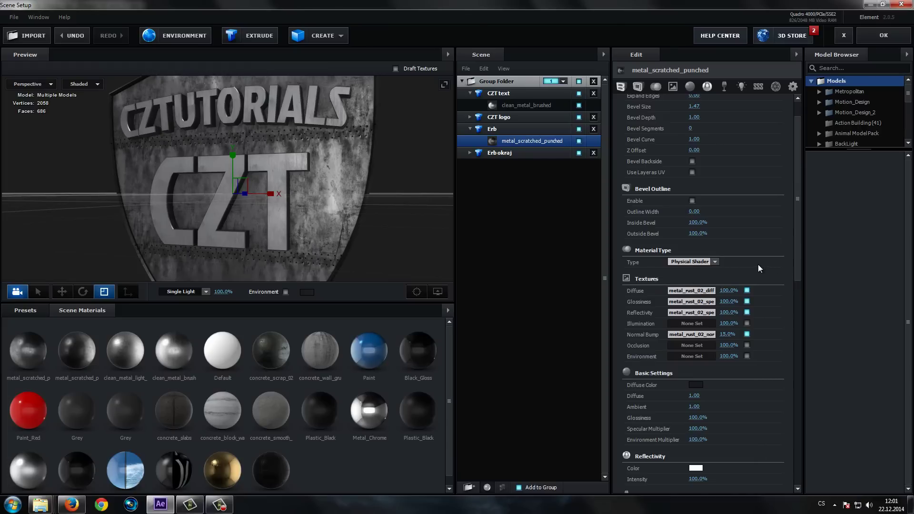
click(715, 262)
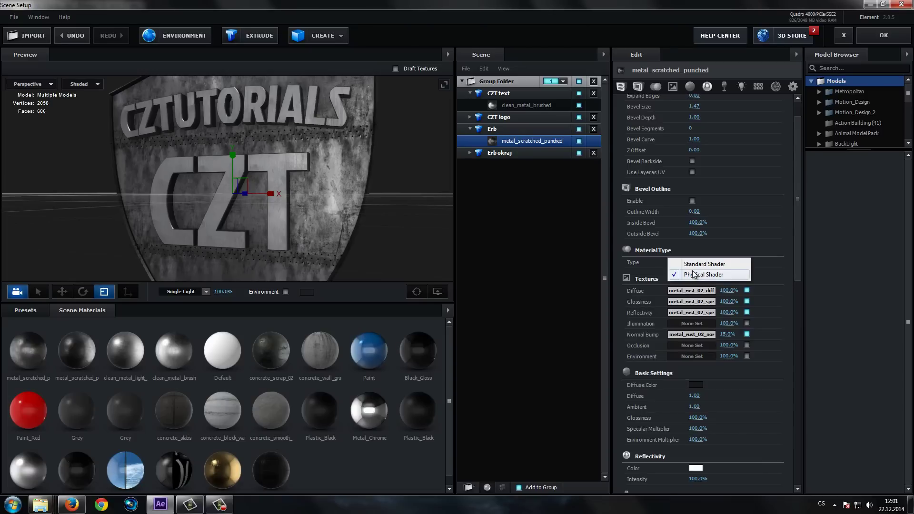
click(705, 265)
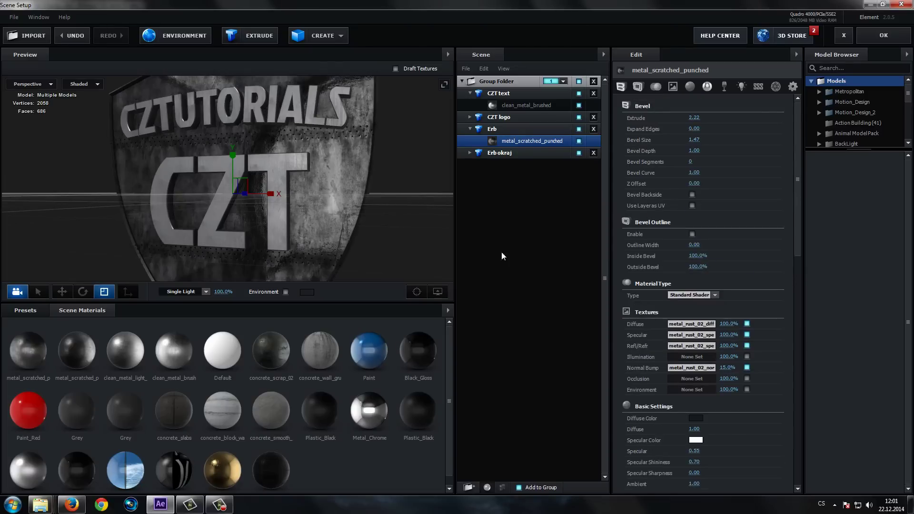
mouse_move(728, 334)
mouse_down()
mouse_move(677, 332)
mouse_move(728, 335)
mouse_up()
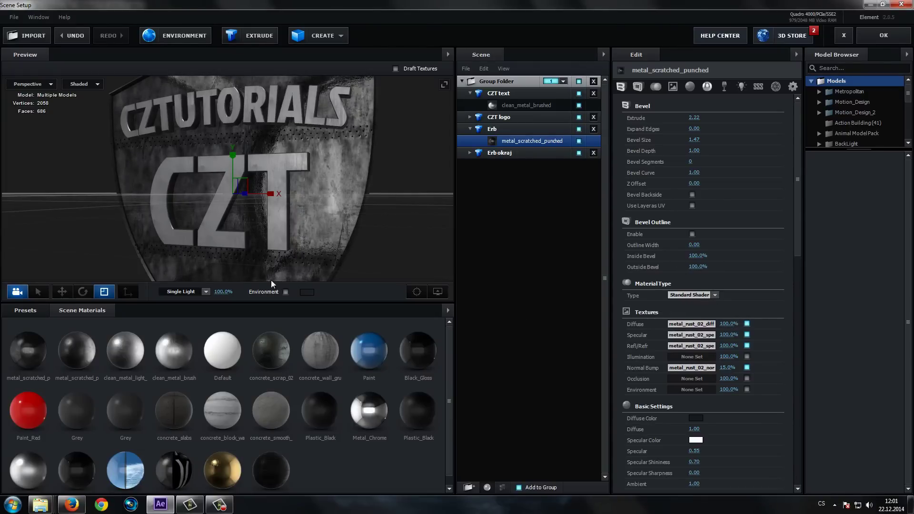
click(688, 295)
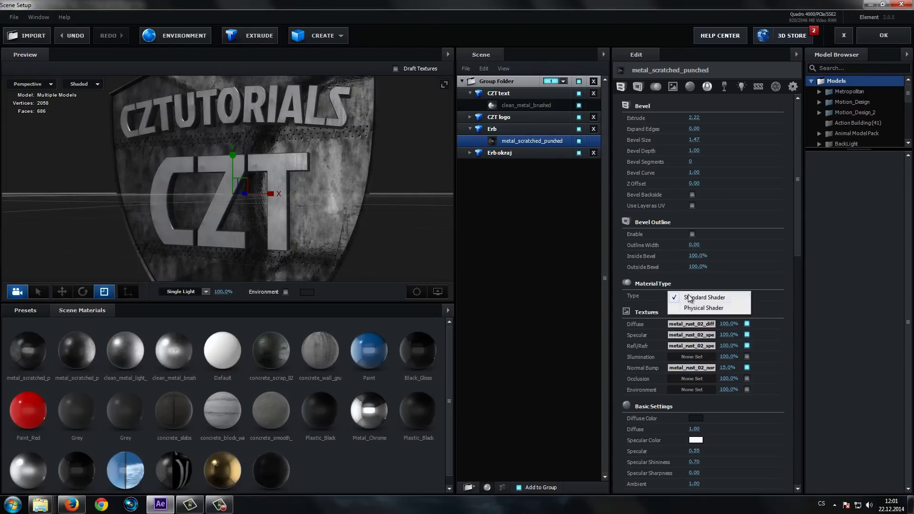
click(692, 312)
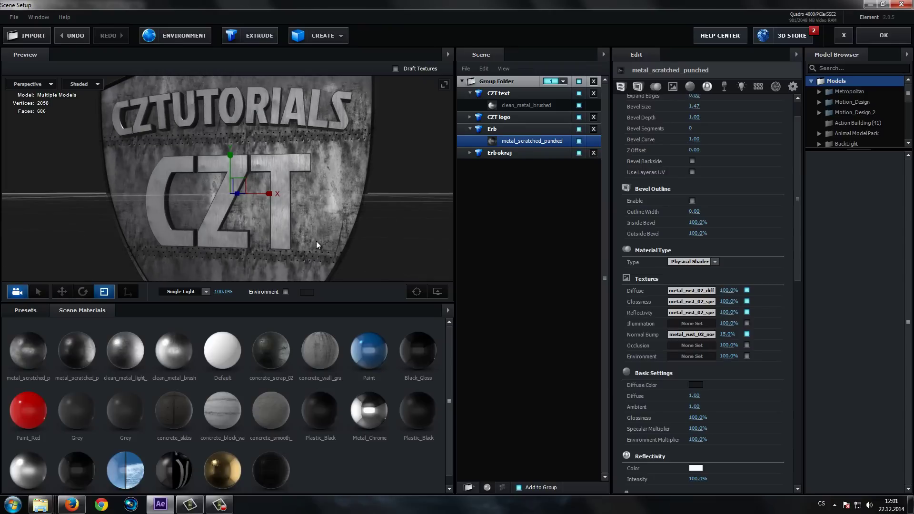
scroll(317, 241, down, 2)
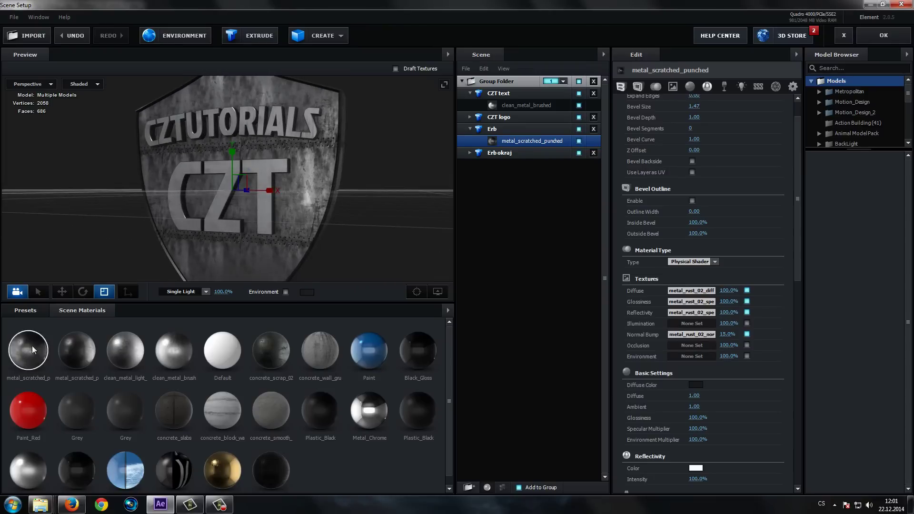
Step: Show the preset library, collapse Materials, and briefly inspect the scene's environment map window
click(20, 315)
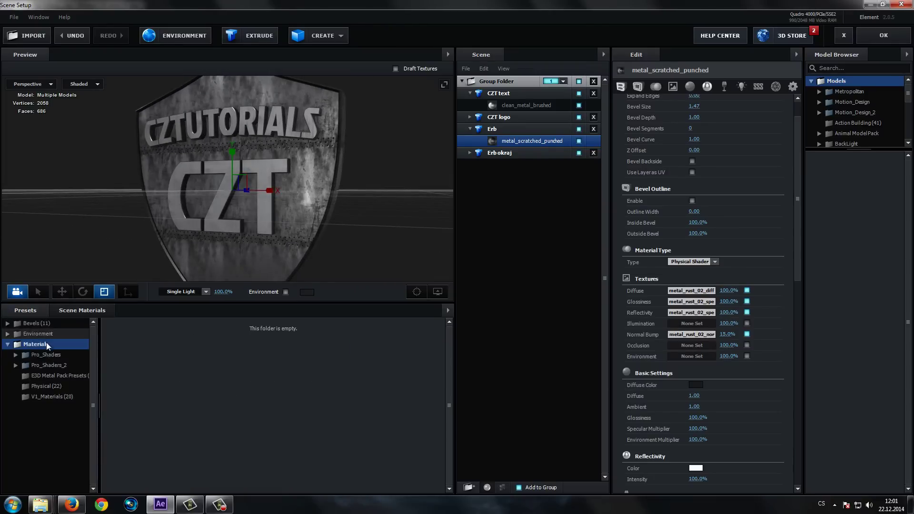
click(7, 345)
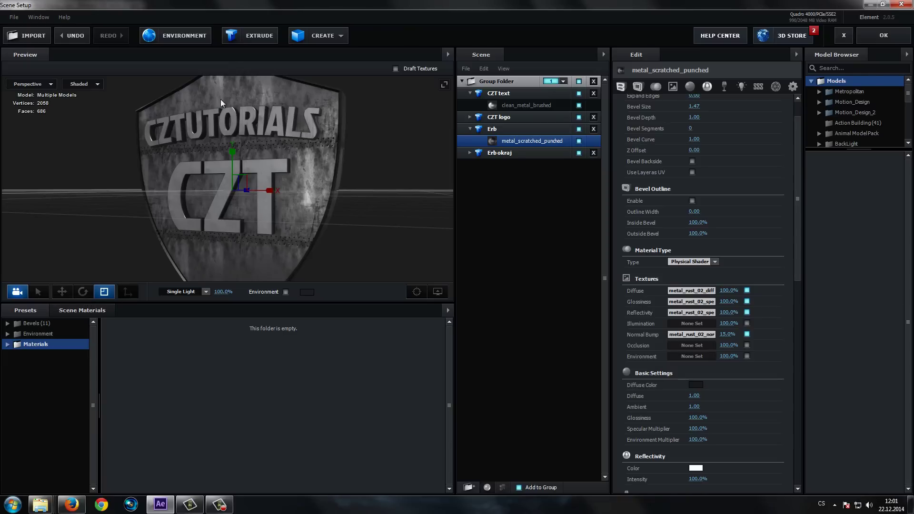
click(176, 39)
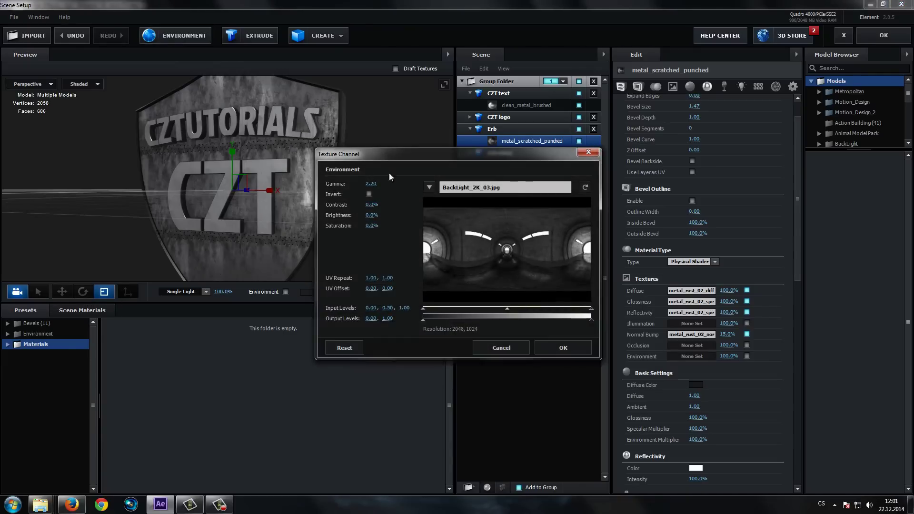
drag(441, 165, 425, 157)
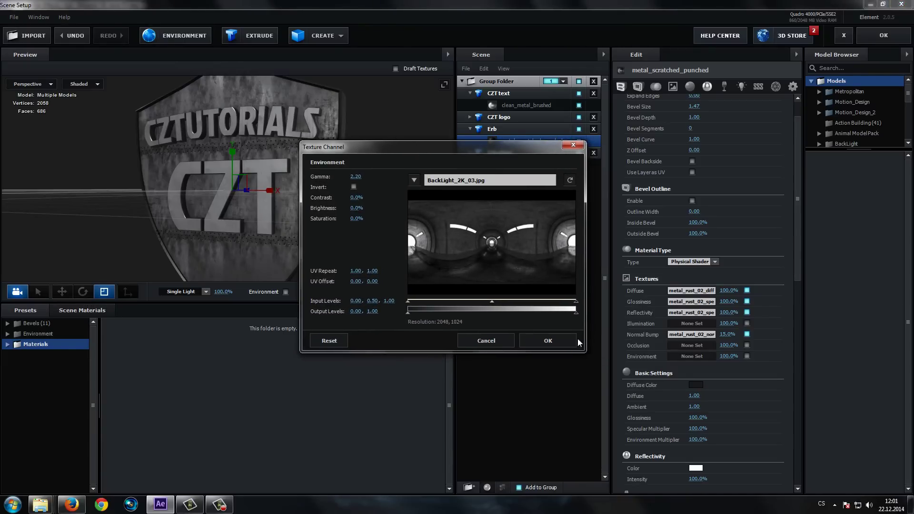
click(439, 339)
Step: Browse the Environment presets: V1_Environment, Basic_2K and BackLight_2K
click(7, 335)
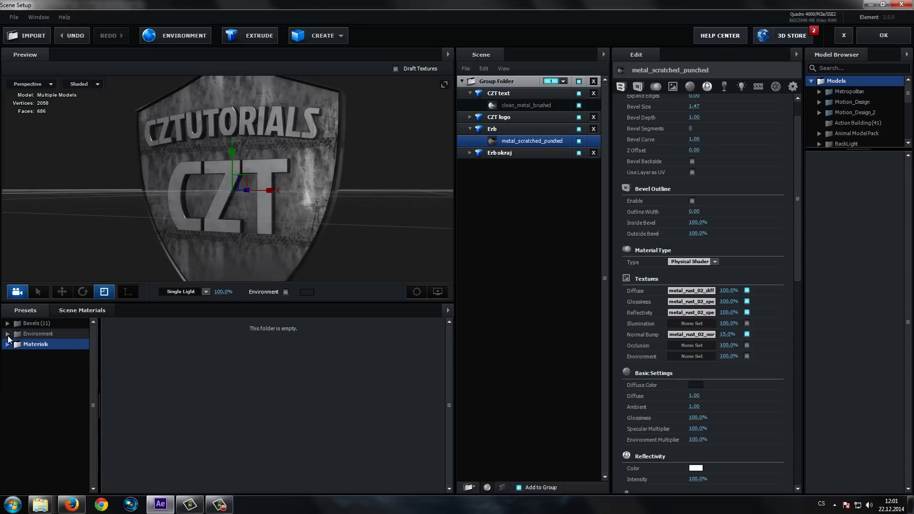
click(7, 335)
click(41, 365)
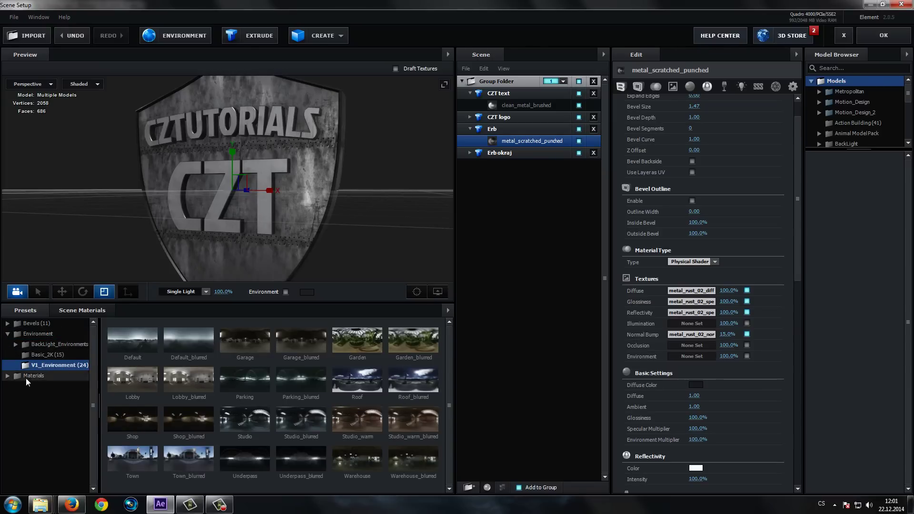
click(42, 356)
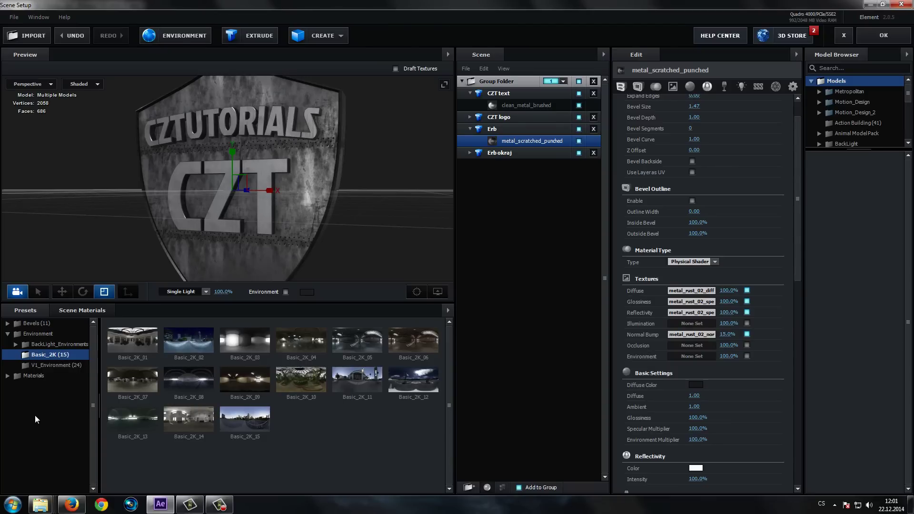
click(16, 345)
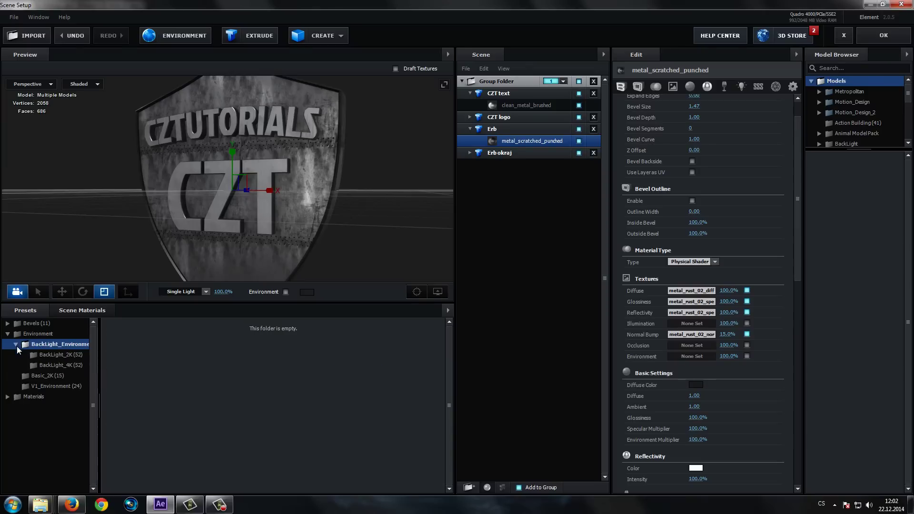
click(62, 355)
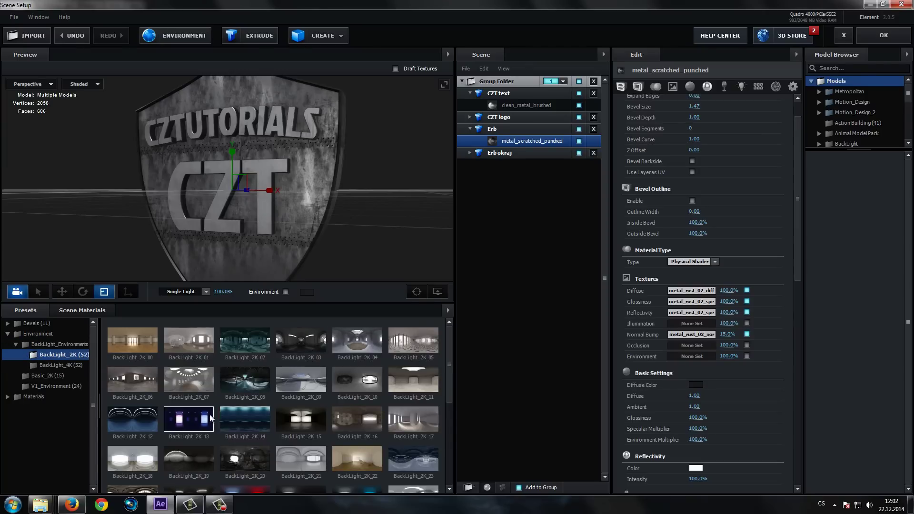
mouse_move(446, 373)
mouse_down()
mouse_move(445, 432)
mouse_move(447, 329)
mouse_up()
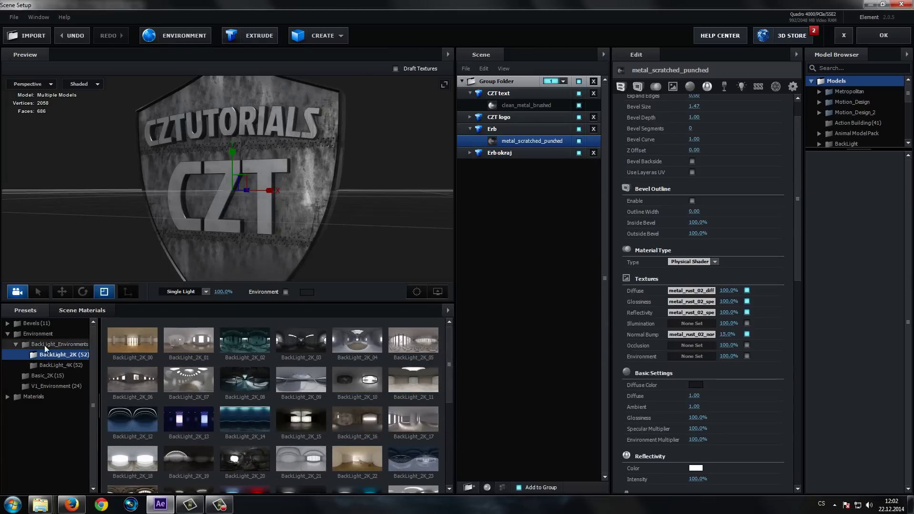
Step: Collapse the BackLight_Environments and Environment folders and expand the Materials folder
click(16, 346)
click(16, 345)
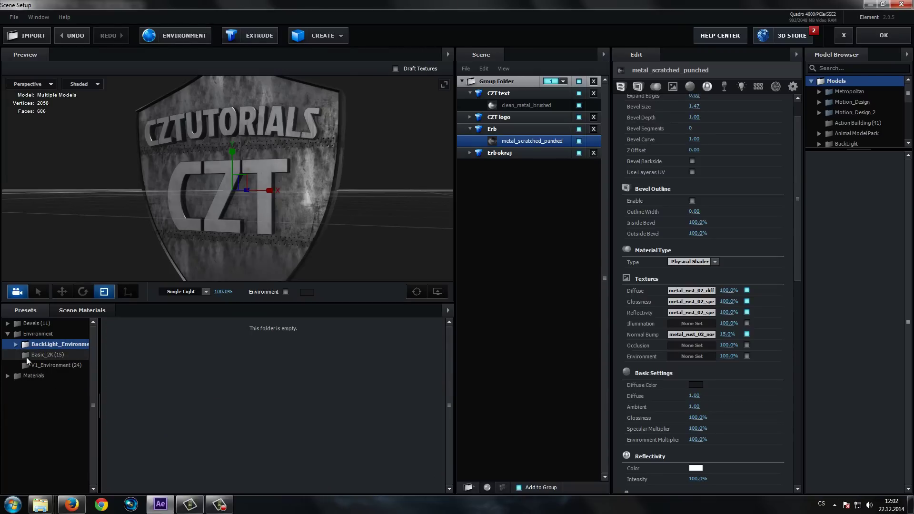
click(7, 334)
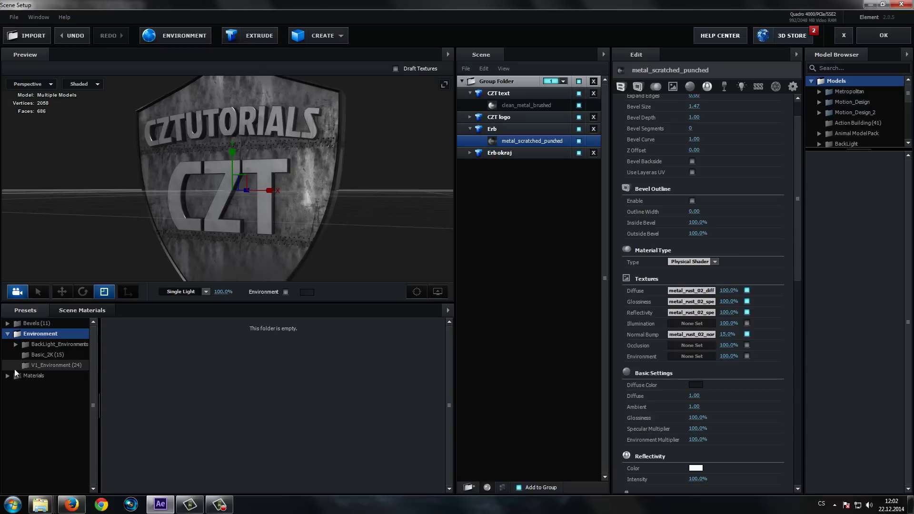
click(8, 334)
click(7, 344)
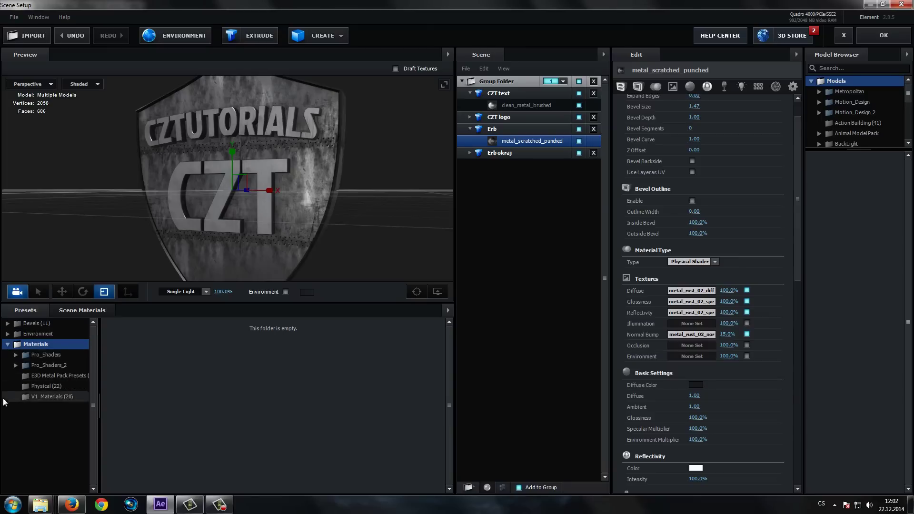
Step: View the V1_Materials presets and the scene's materials, then the Physical presets
click(39, 399)
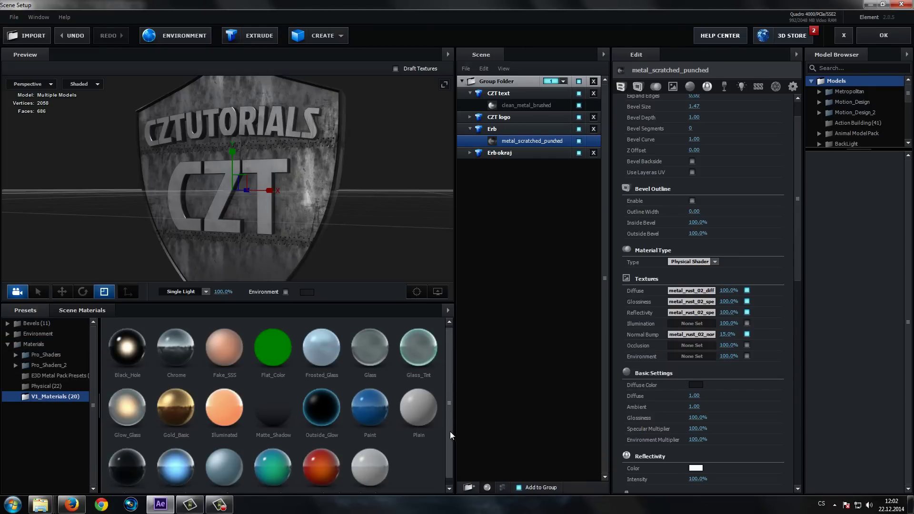
scroll(450, 432, down, 1)
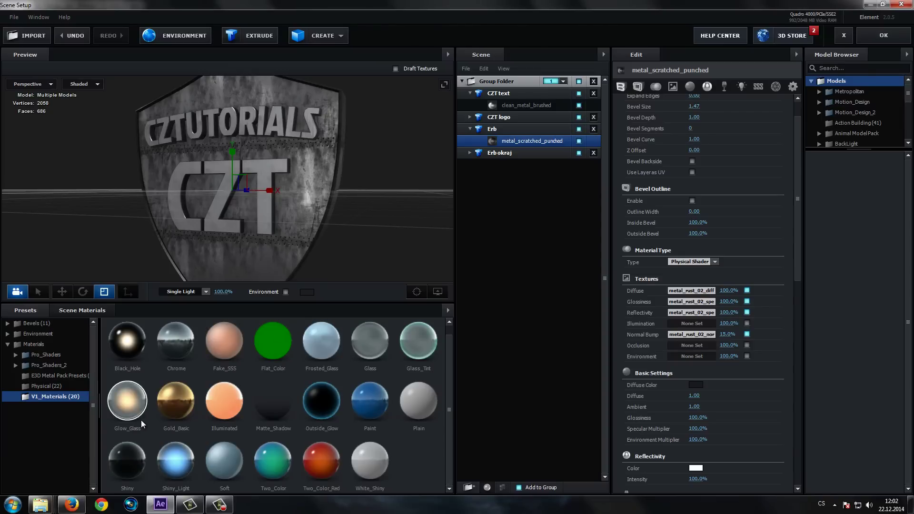
click(80, 313)
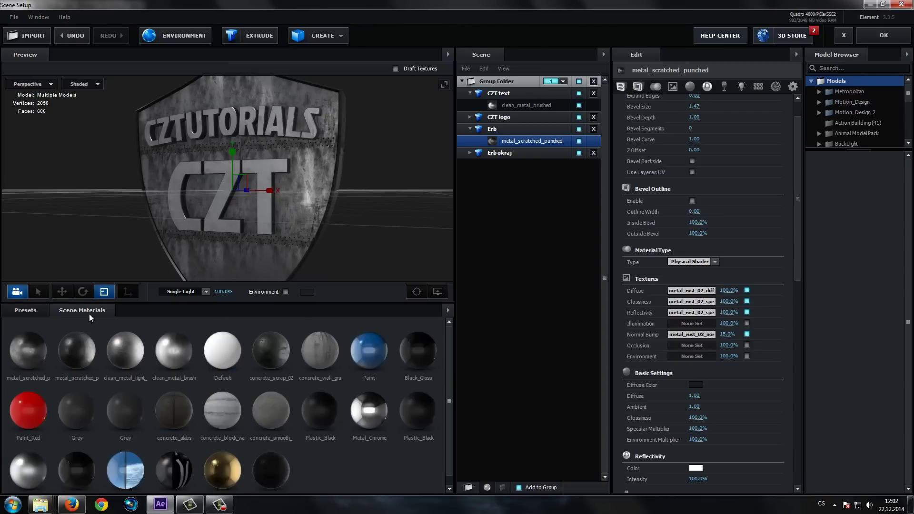
click(21, 310)
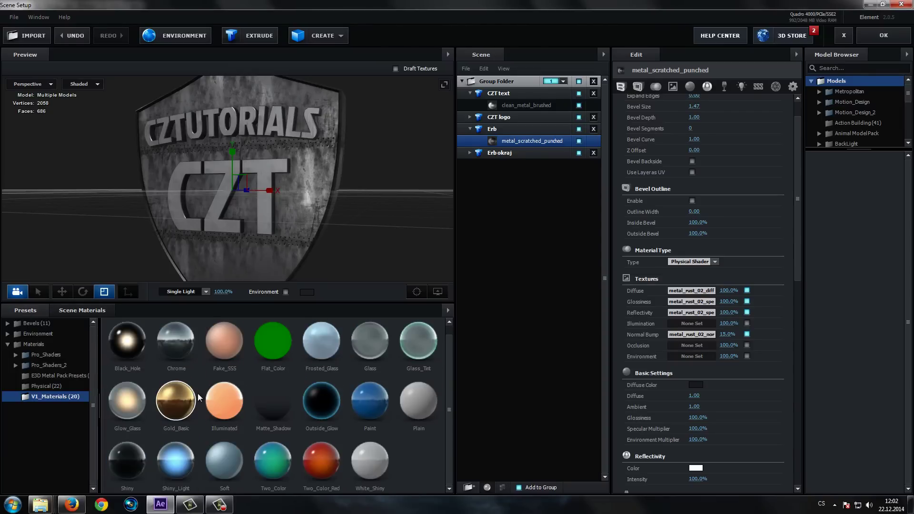
click(33, 387)
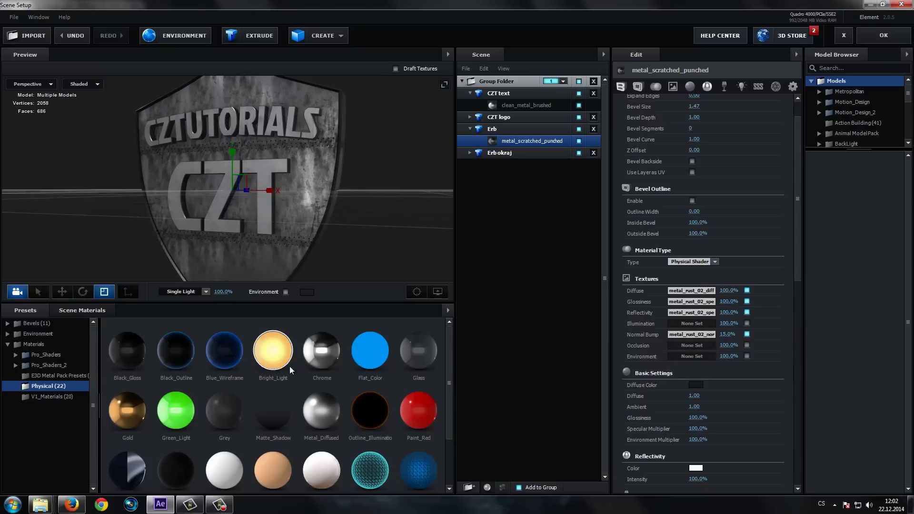
mouse_move(447, 384)
mouse_down()
mouse_move(450, 428)
mouse_move(450, 378)
mouse_up()
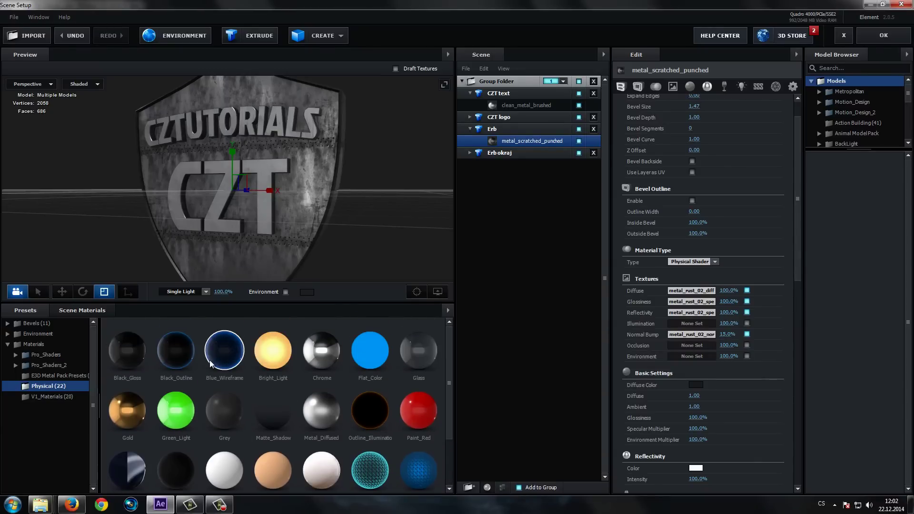
Step: Browse Pro_Shaders_2 Brick and Ground, E3D Metal Pack and V1_Materials, ending on Physical (22)
double_click(53, 365)
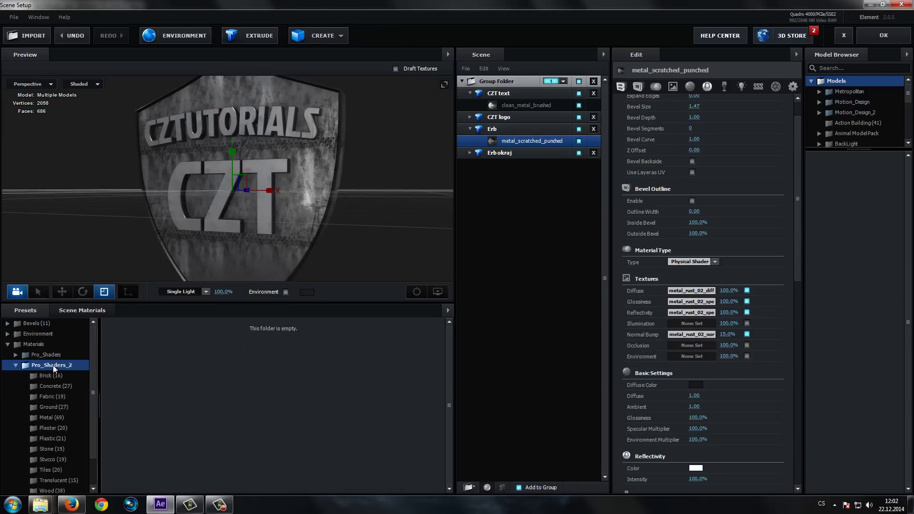
click(53, 378)
click(50, 404)
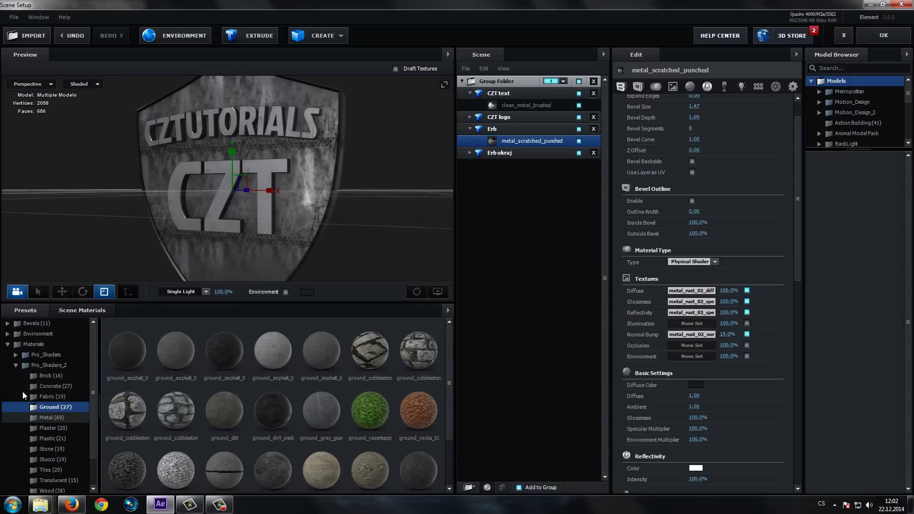
click(13, 364)
click(13, 365)
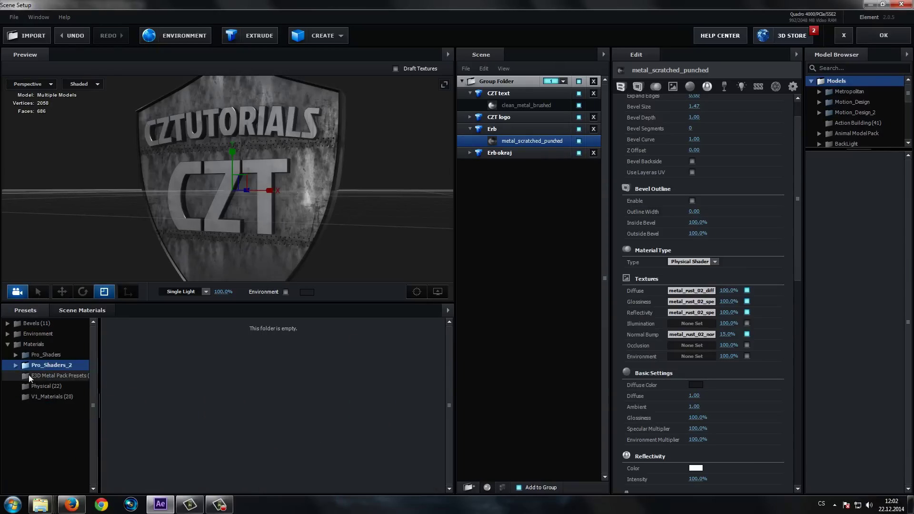
click(42, 377)
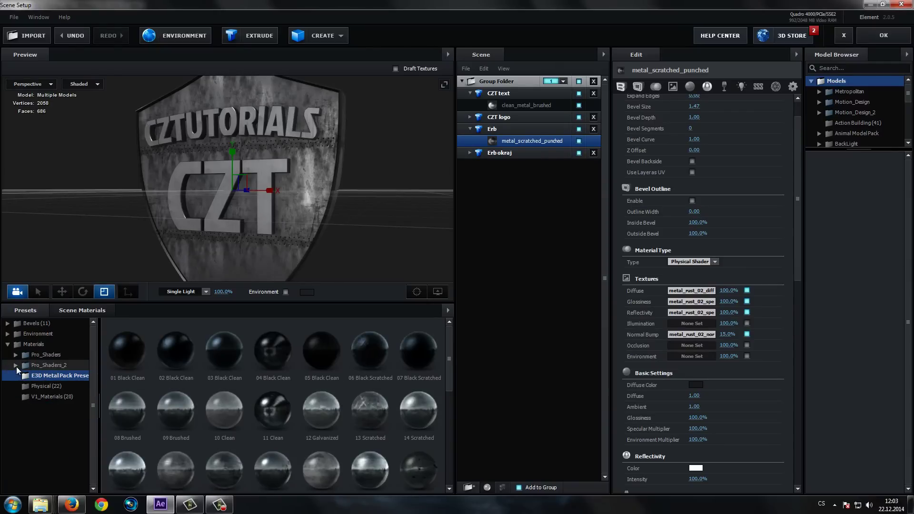
click(47, 396)
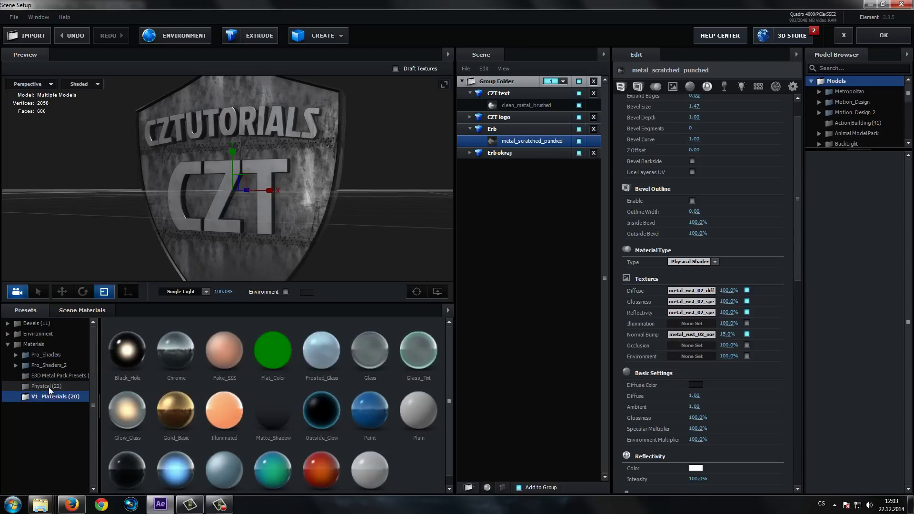
click(48, 387)
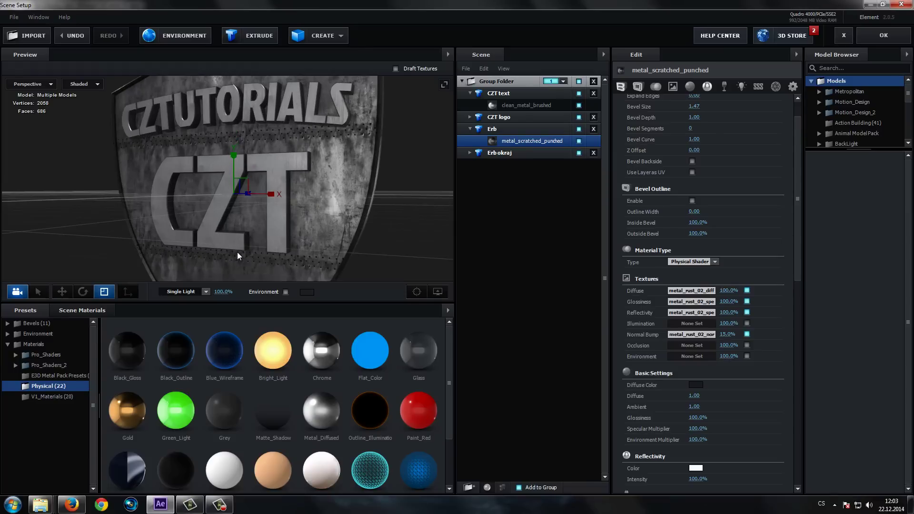
drag(238, 253, 293, 232)
scroll(293, 232, up, 3)
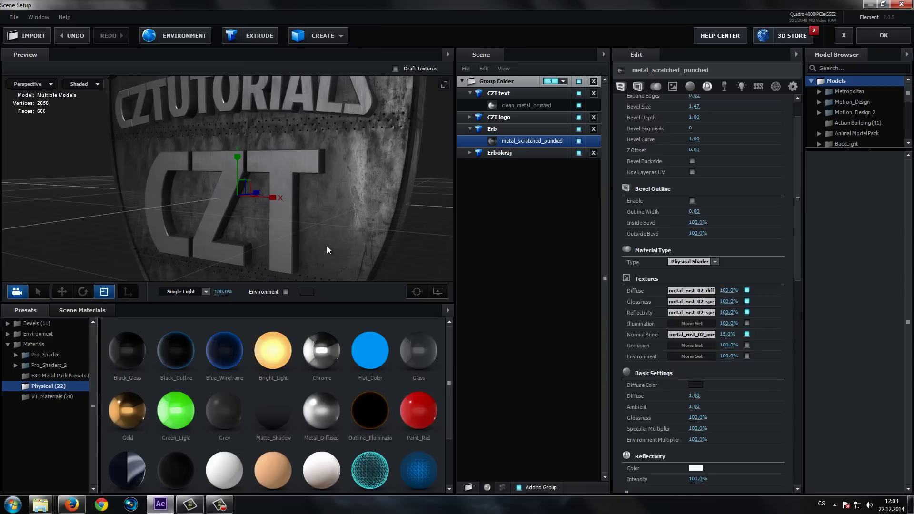
drag(133, 355, 281, 184)
drag(297, 244, 331, 226)
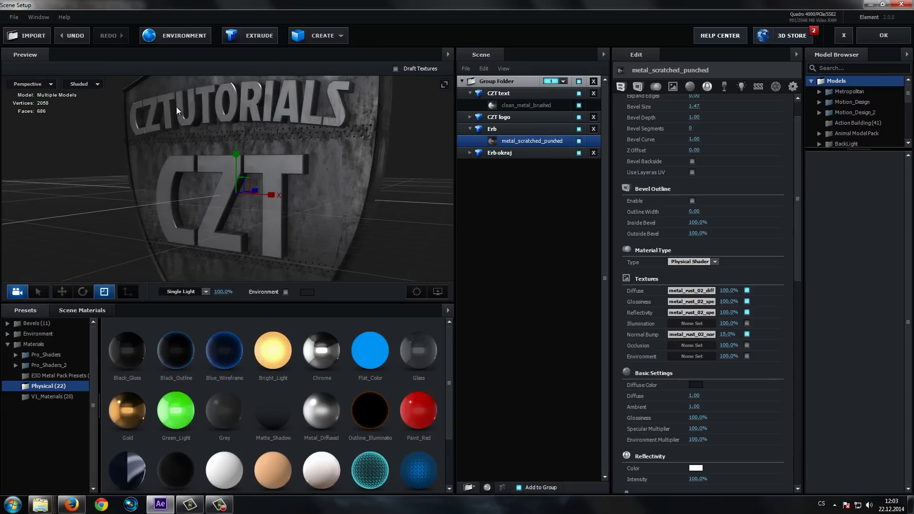
drag(285, 230, 273, 216)
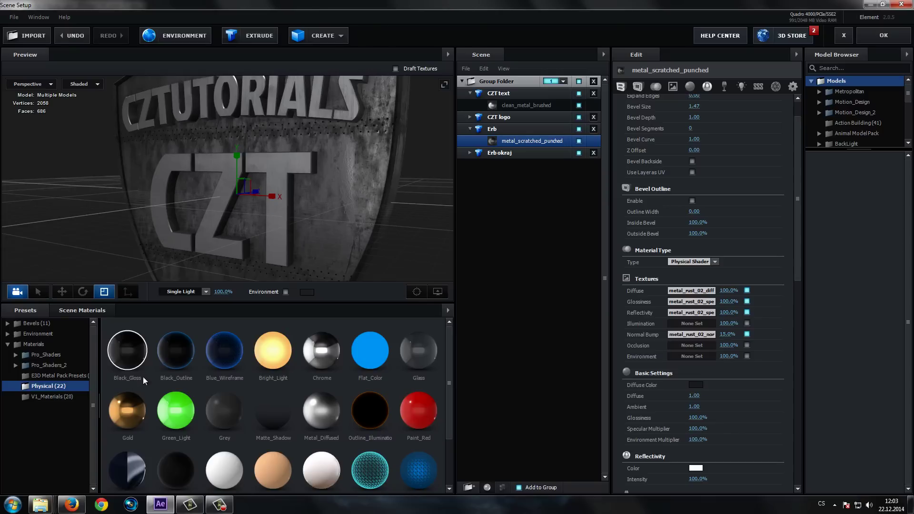
mouse_move(124, 341)
mouse_down()
mouse_move(345, 182)
mouse_move(358, 208)
mouse_move(368, 203)
mouse_move(302, 198)
mouse_move(311, 210)
mouse_up()
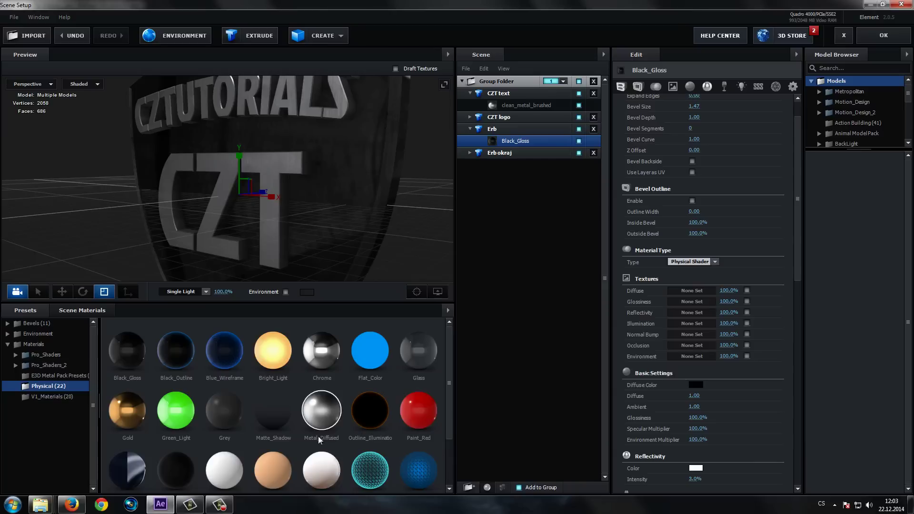
drag(425, 417, 273, 175)
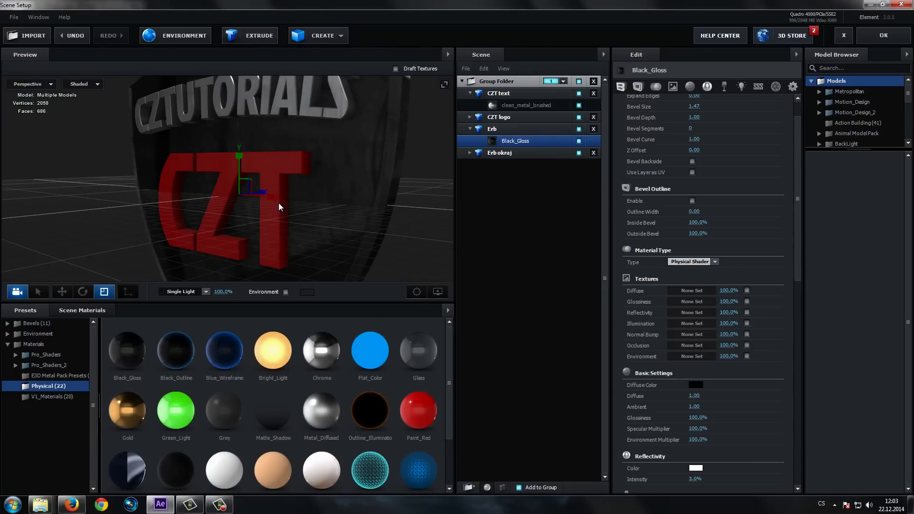
mouse_move(279, 203)
mouse_down()
mouse_move(335, 196)
mouse_move(317, 215)
mouse_move(149, 85)
mouse_up()
click(67, 39)
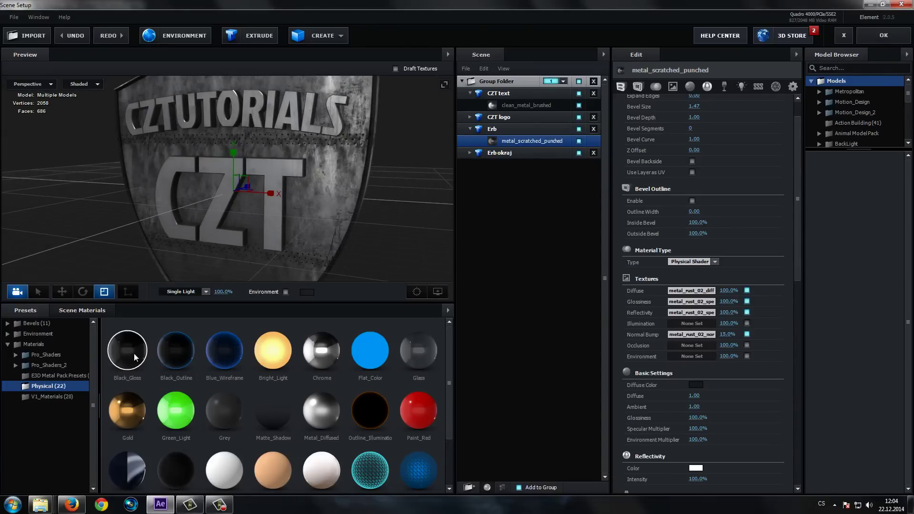
mouse_move(141, 355)
mouse_down()
mouse_move(522, 138)
mouse_move(175, 327)
mouse_move(493, 172)
mouse_up()
mouse_move(337, 202)
mouse_down()
mouse_move(339, 213)
mouse_move(318, 210)
mouse_move(306, 231)
mouse_up()
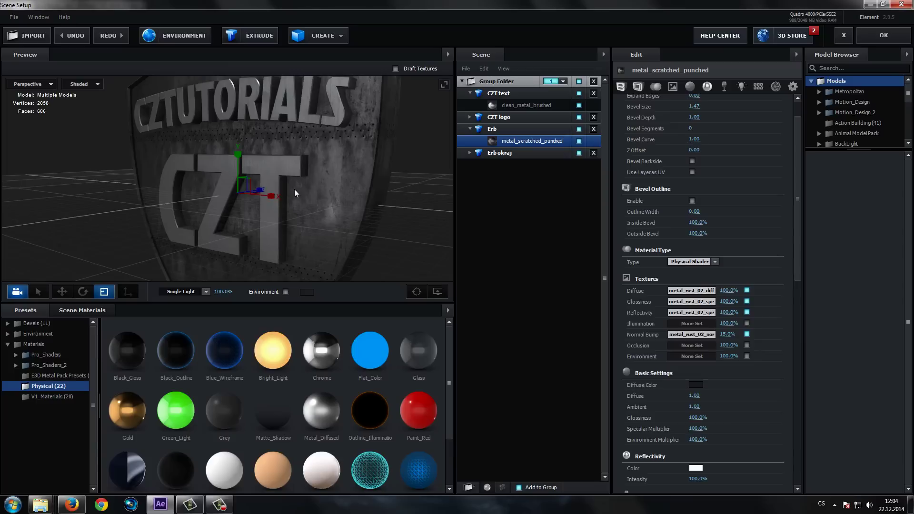
mouse_move(126, 354)
mouse_down()
mouse_move(281, 278)
mouse_move(136, 355)
mouse_up()
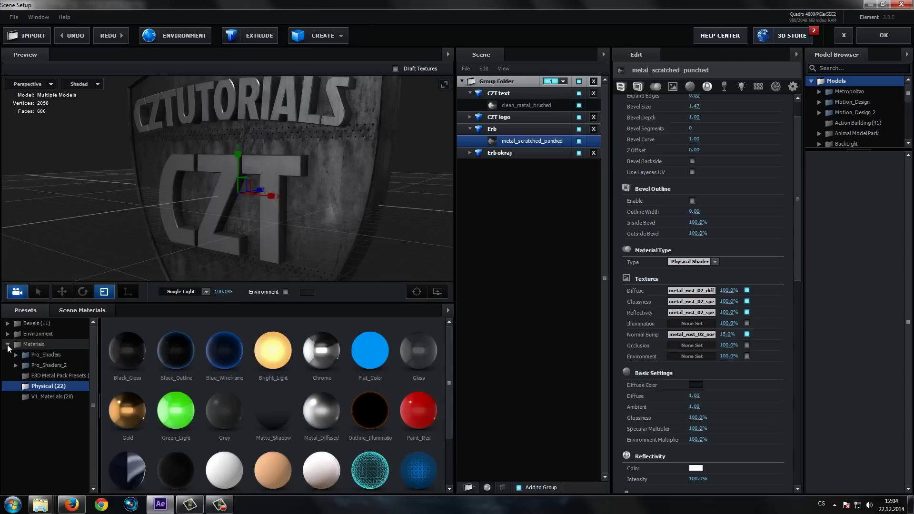
Step: Leave the Materials presets and browse the Bevels presets, including V1_Bevels and Physical
click(29, 345)
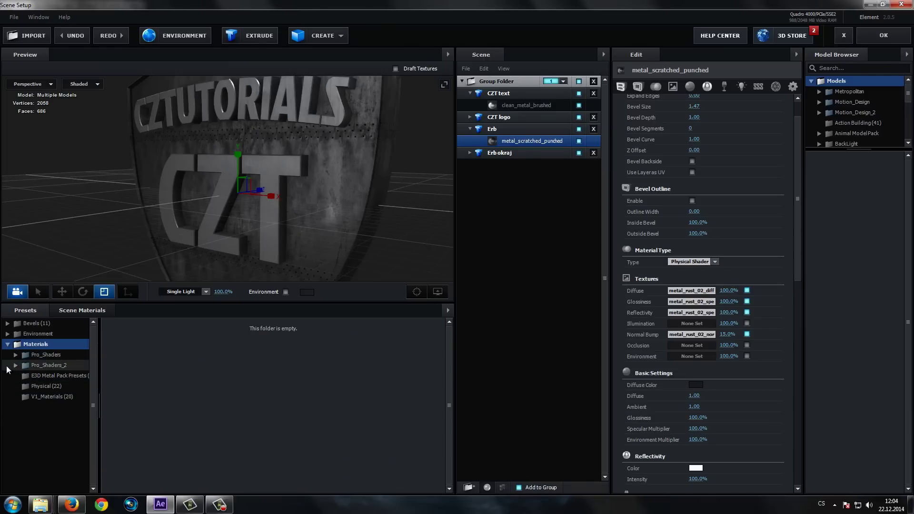
click(8, 345)
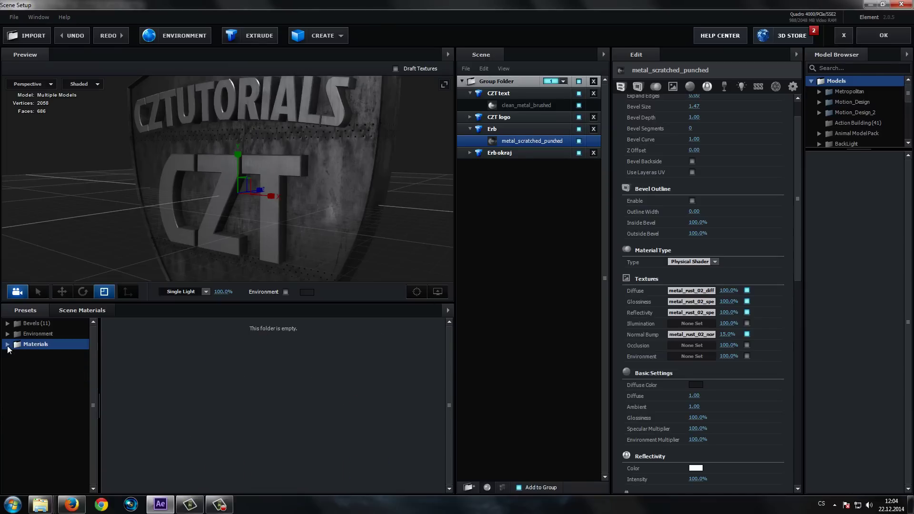
double_click(17, 324)
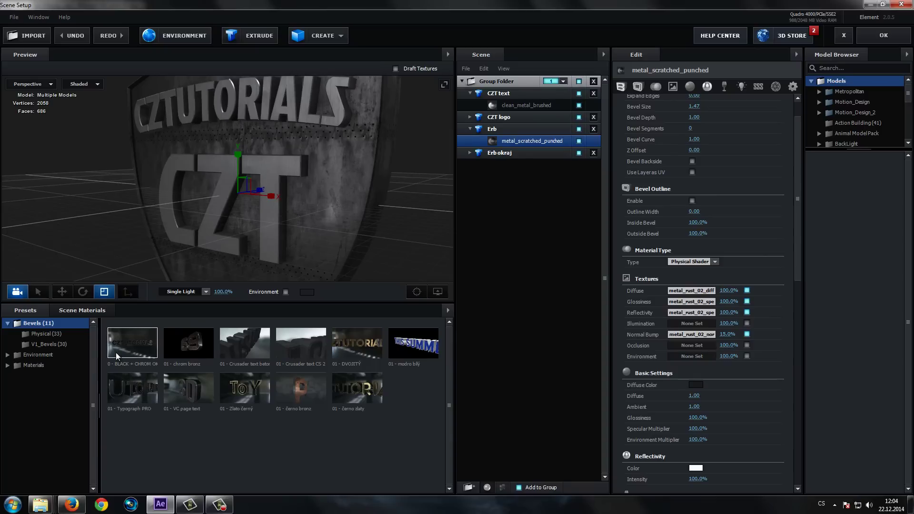
click(46, 346)
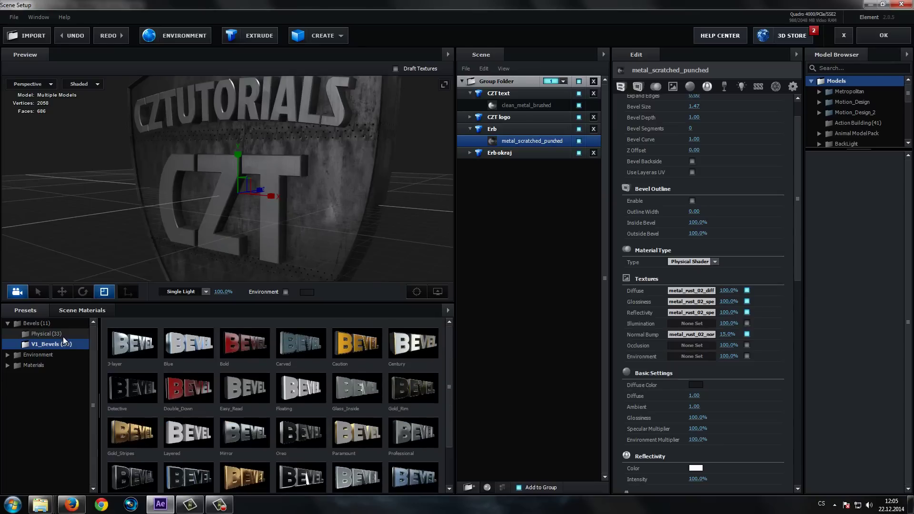
click(44, 335)
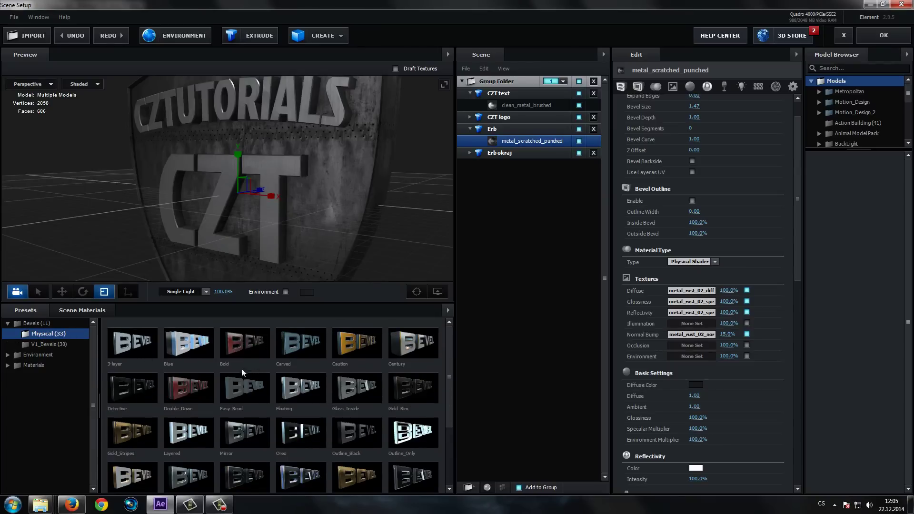
scroll(296, 389, down, 2)
drag(449, 424, 449, 391)
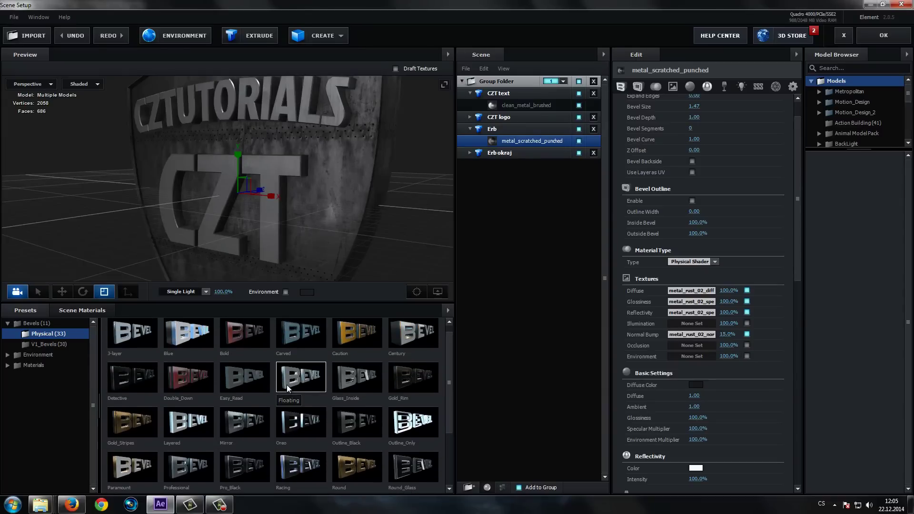
Step: Return to the V1_Bevels bevel presets and confirm the material type stays Physical Shader
click(29, 366)
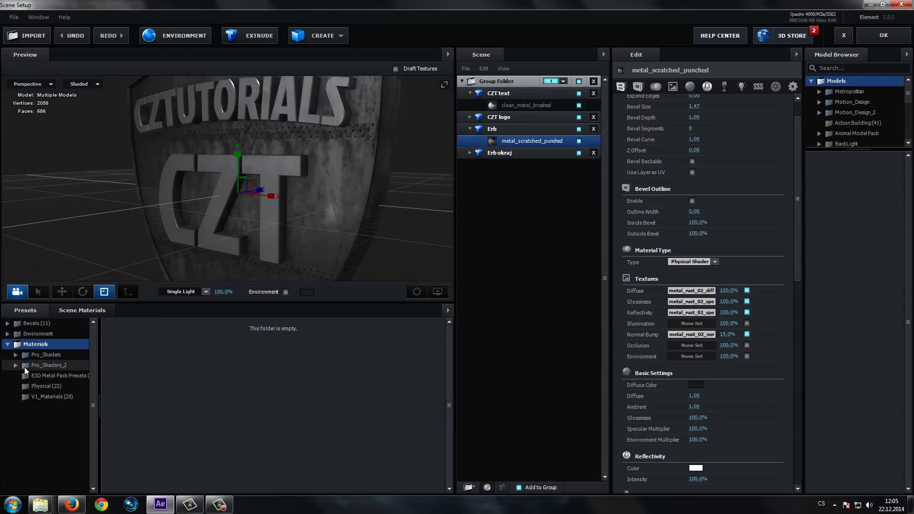
click(48, 387)
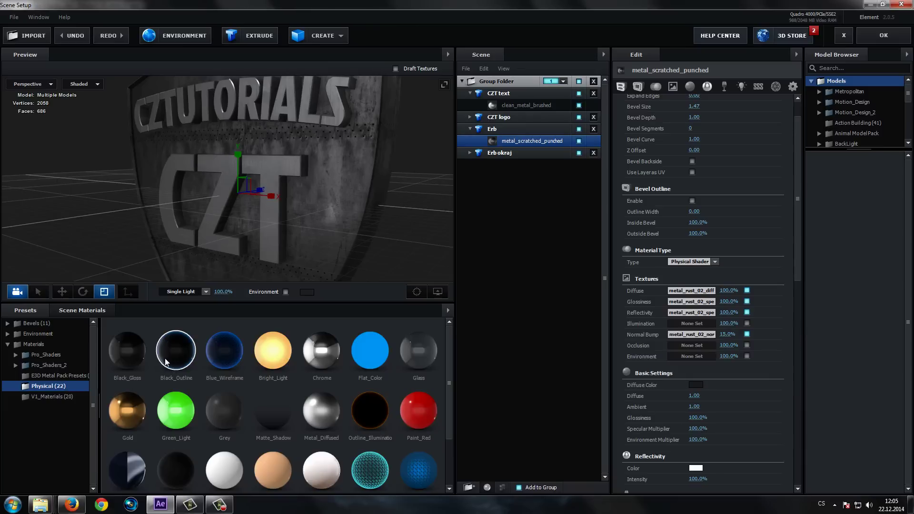
click(31, 325)
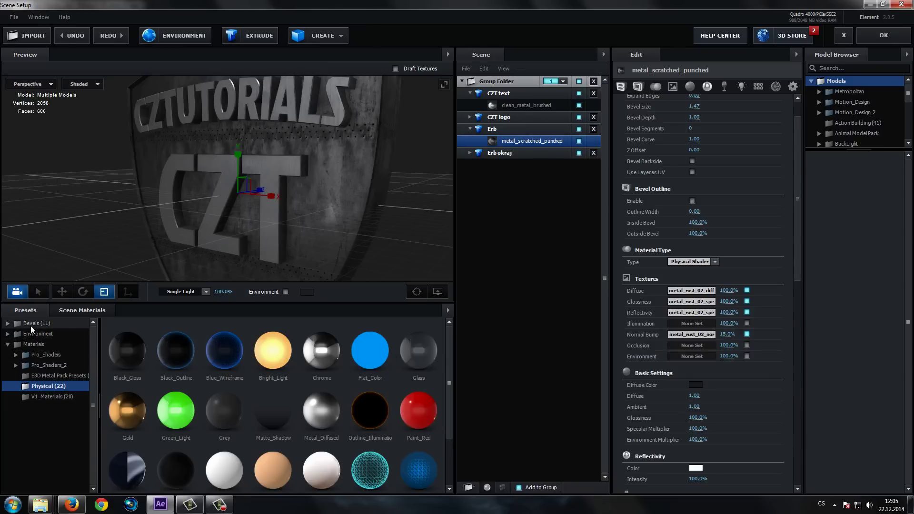
click(48, 344)
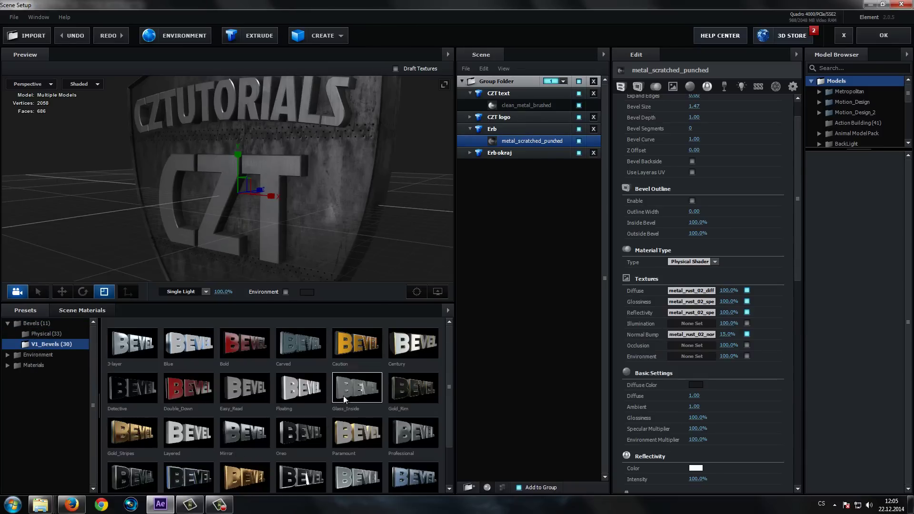
click(697, 264)
Step: Open Element's Scene Setup for the car in the 02 - Reflekce composition
scroll(236, 202, down, 3)
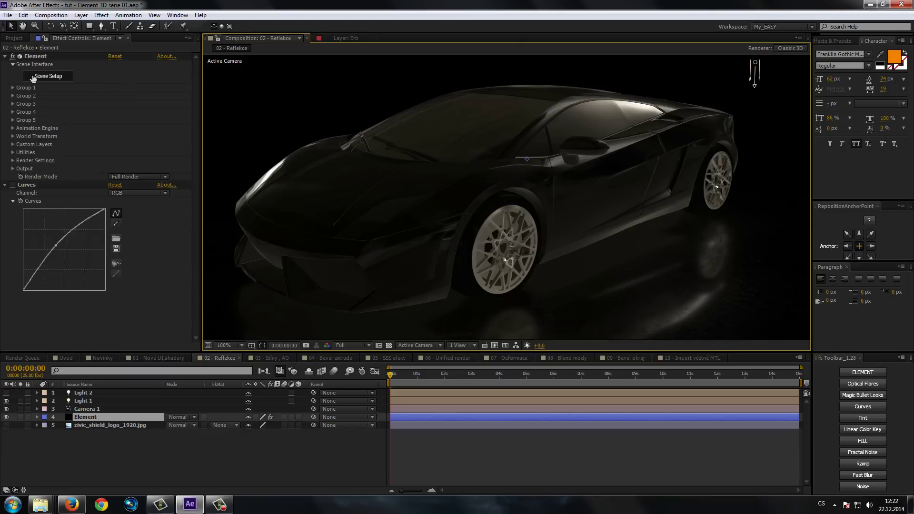
click(51, 77)
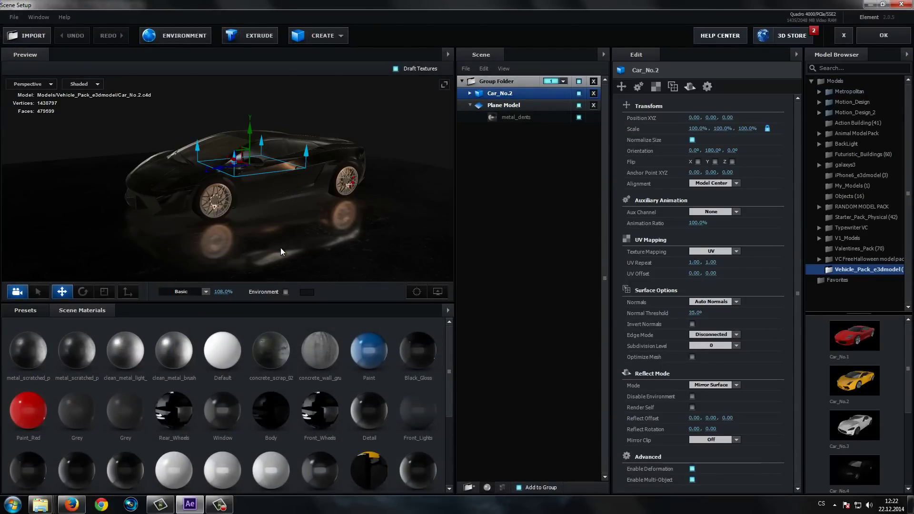
Step: Lower the floor's metal_dents glossiness texture strength to 28%
drag(281, 248, 290, 251)
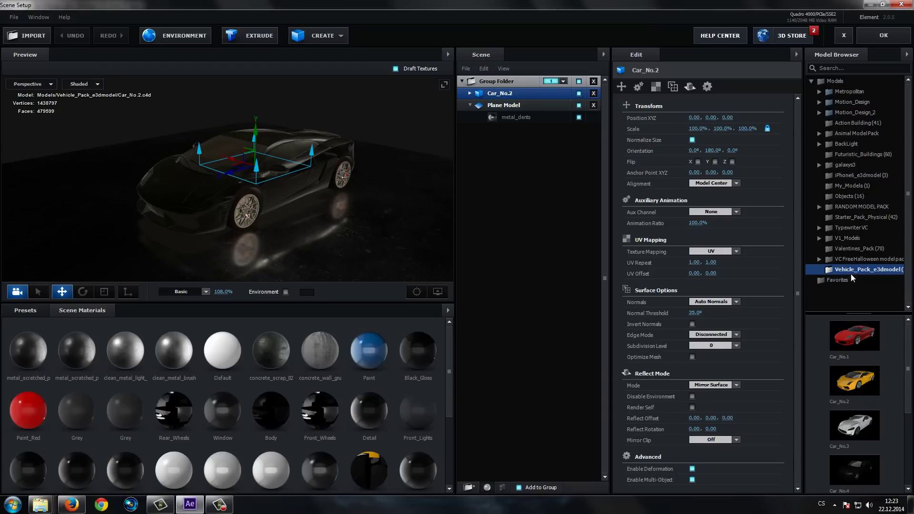
drag(314, 241, 305, 238)
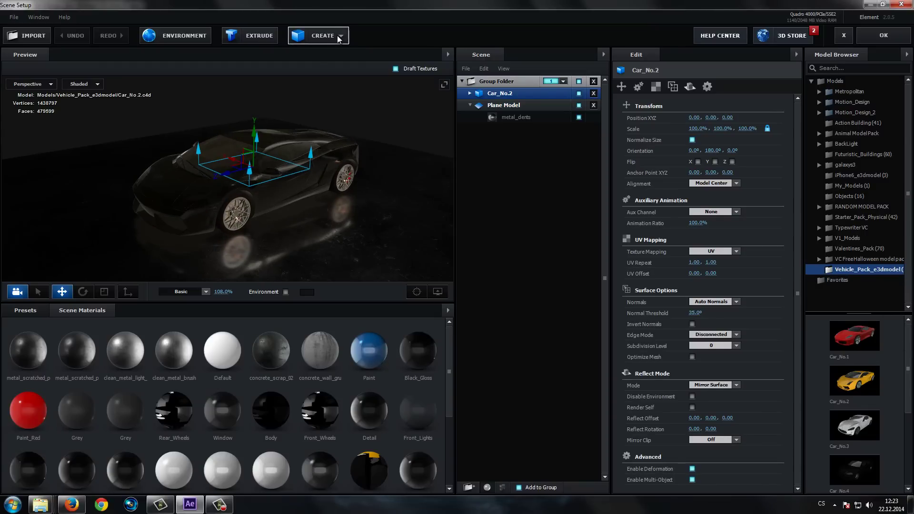
click(318, 35)
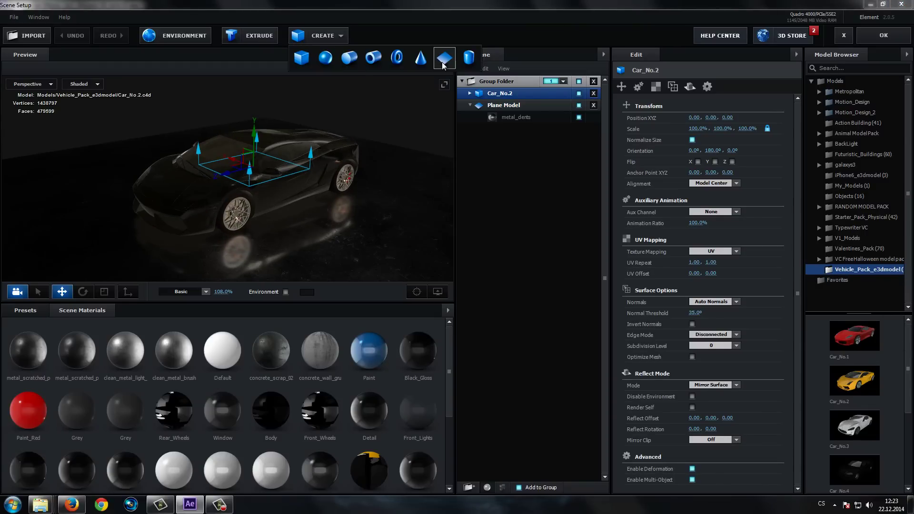
click(499, 106)
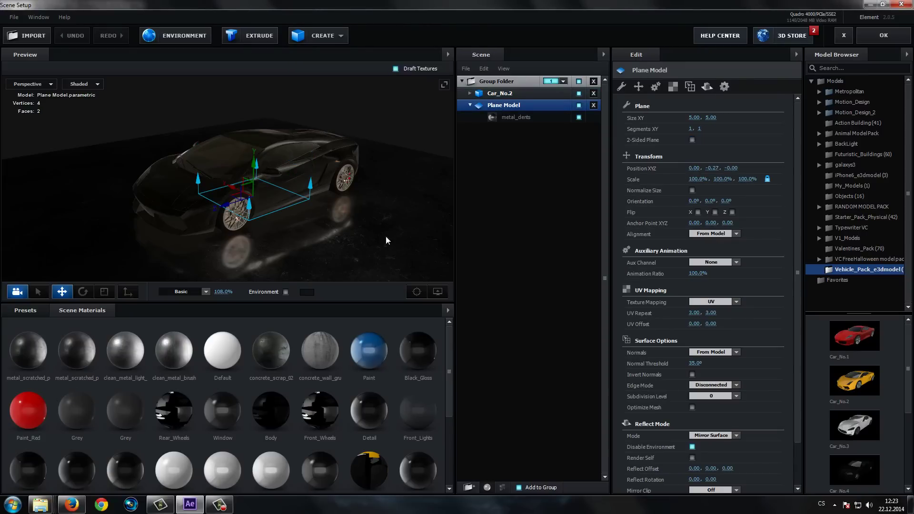
click(516, 117)
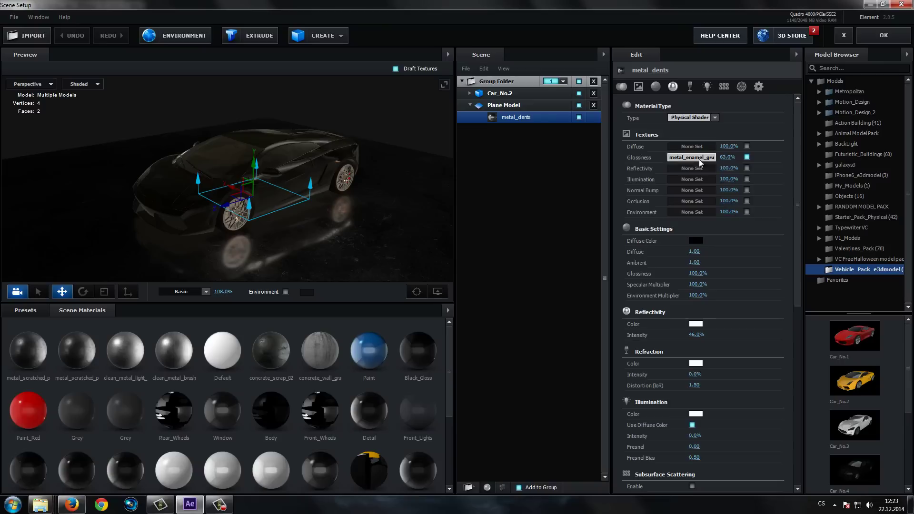
drag(725, 158, 727, 156)
drag(727, 156, 700, 152)
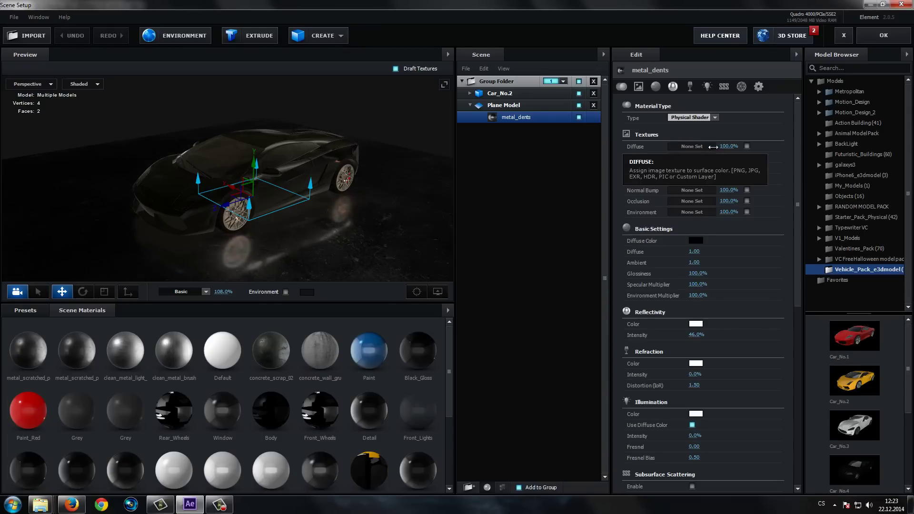
Step: Keep the floor Plane Model's Reflect Mode set to Mirror Surface
drag(339, 245, 336, 247)
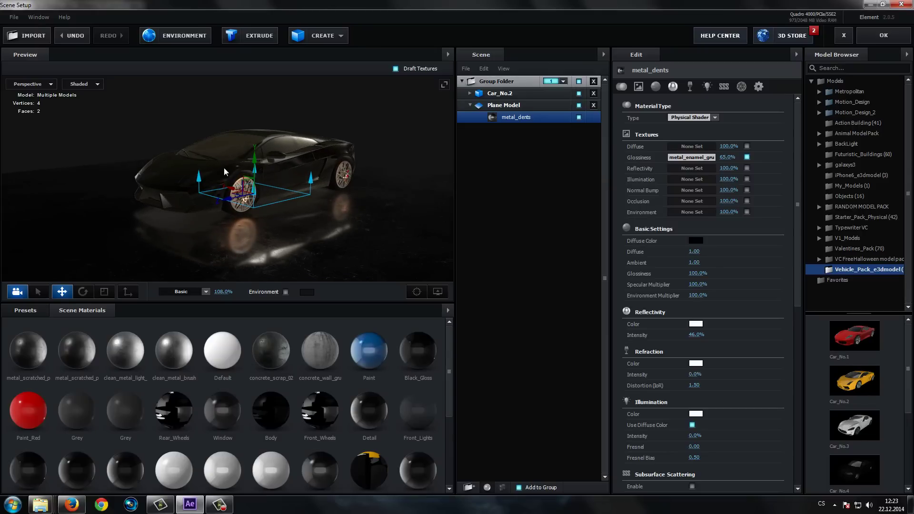
click(505, 106)
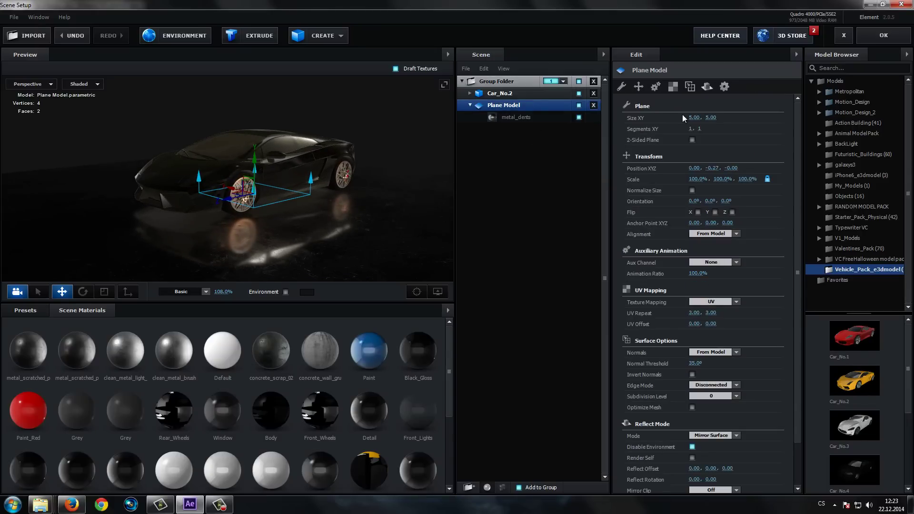
click(708, 87)
click(718, 120)
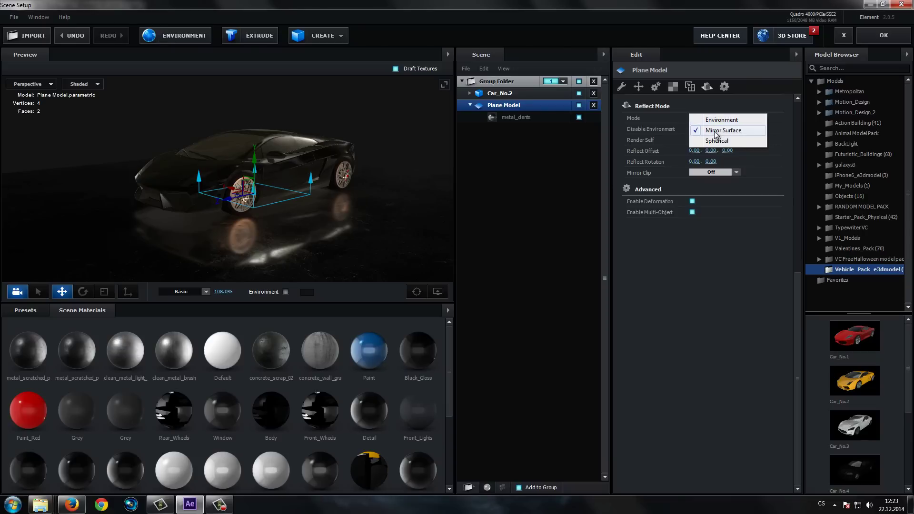
click(715, 131)
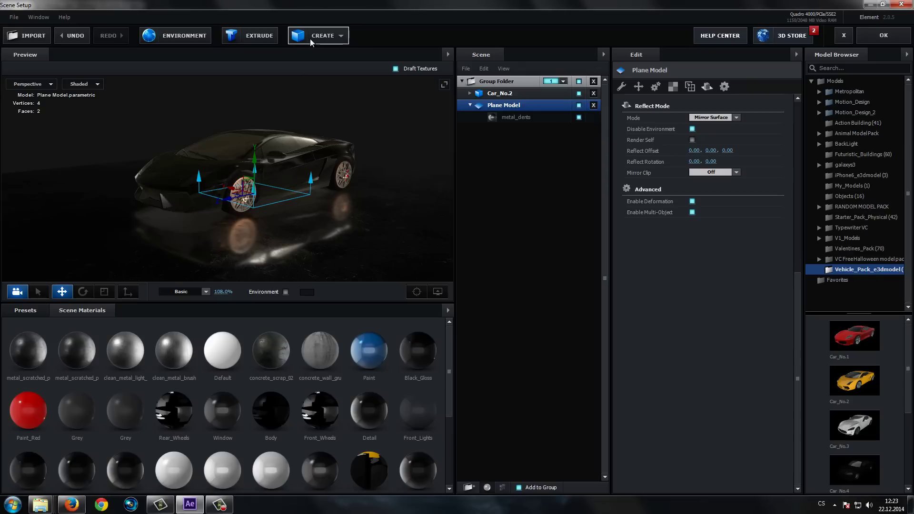
Step: Add a Sphere, raise it to about Y 0.40, then select Car_No.2
click(341, 37)
click(326, 59)
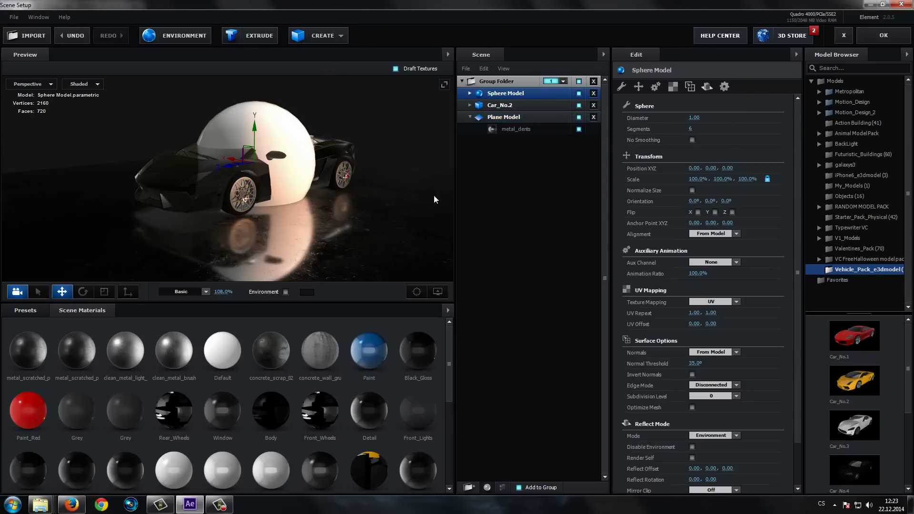
mouse_move(254, 138)
mouse_down()
mouse_move(232, 121)
mouse_move(347, 145)
mouse_up()
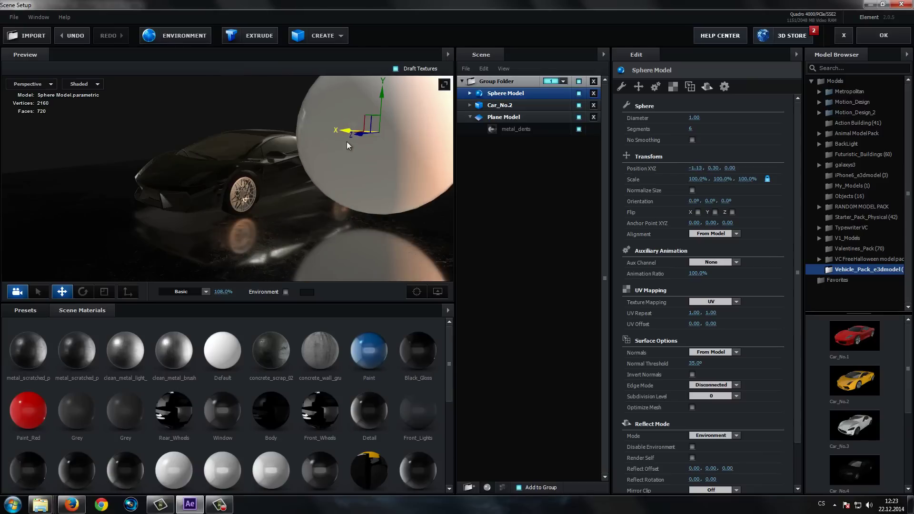
scroll(265, 243, down, 3)
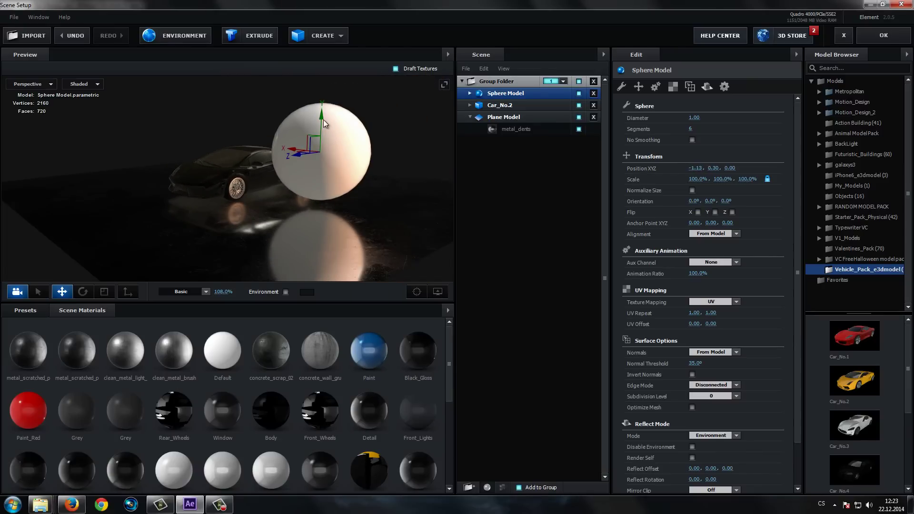
drag(323, 119, 325, 109)
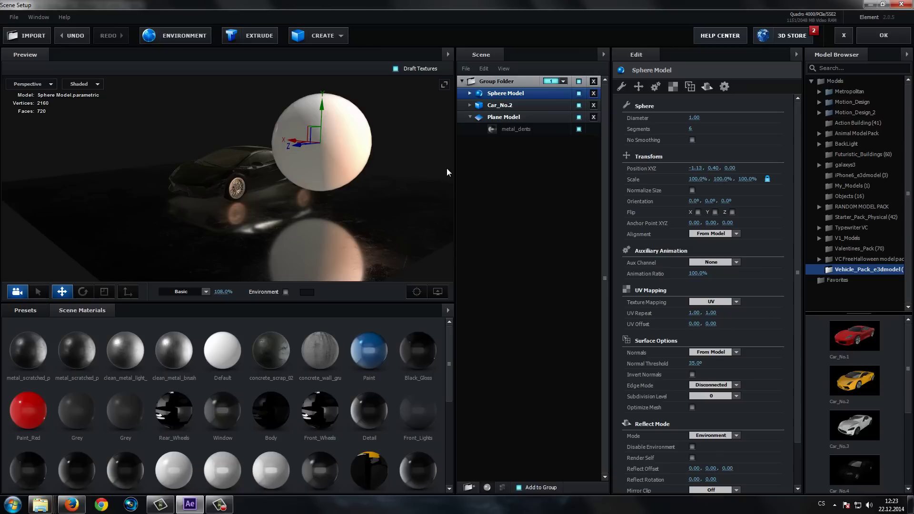
click(493, 107)
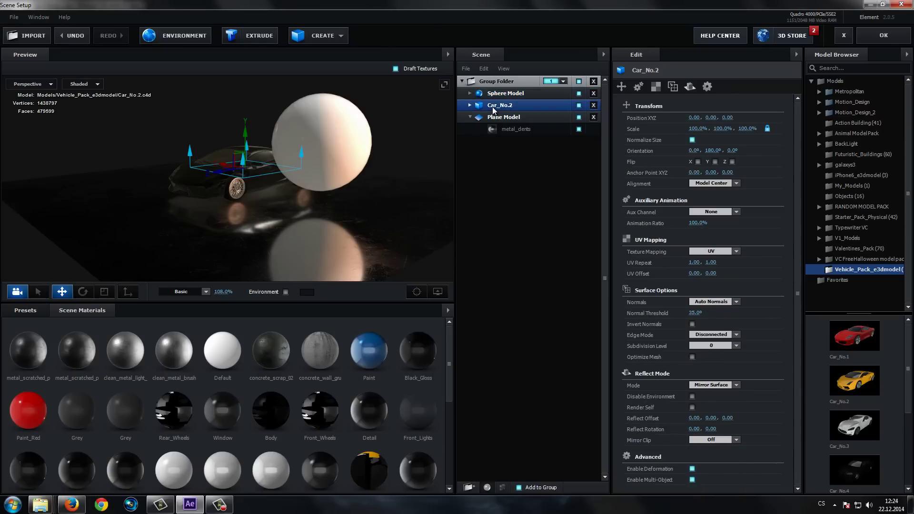
scroll(257, 188, up, 2)
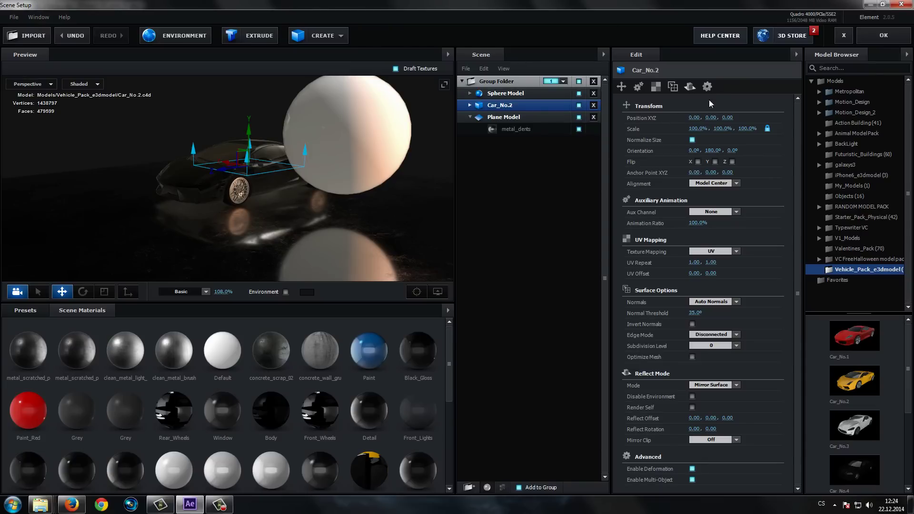
click(690, 86)
click(711, 119)
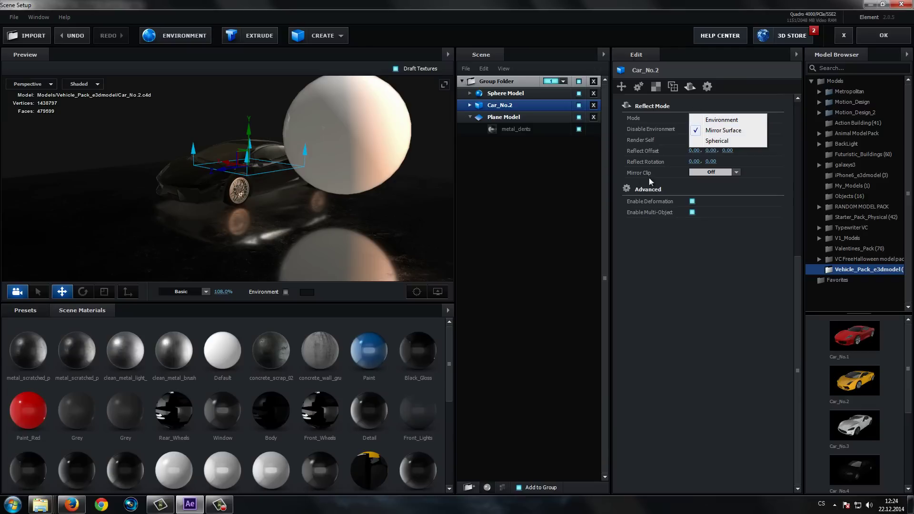
click(723, 131)
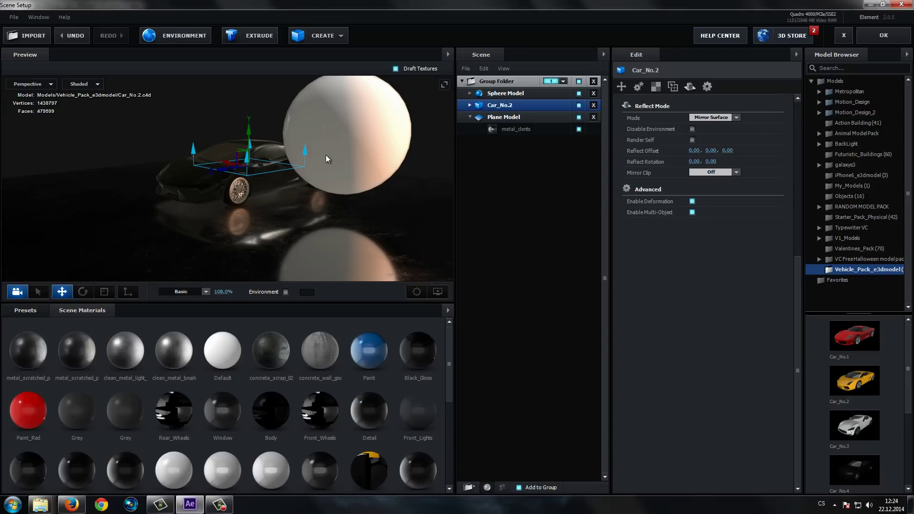
drag(266, 224, 266, 225)
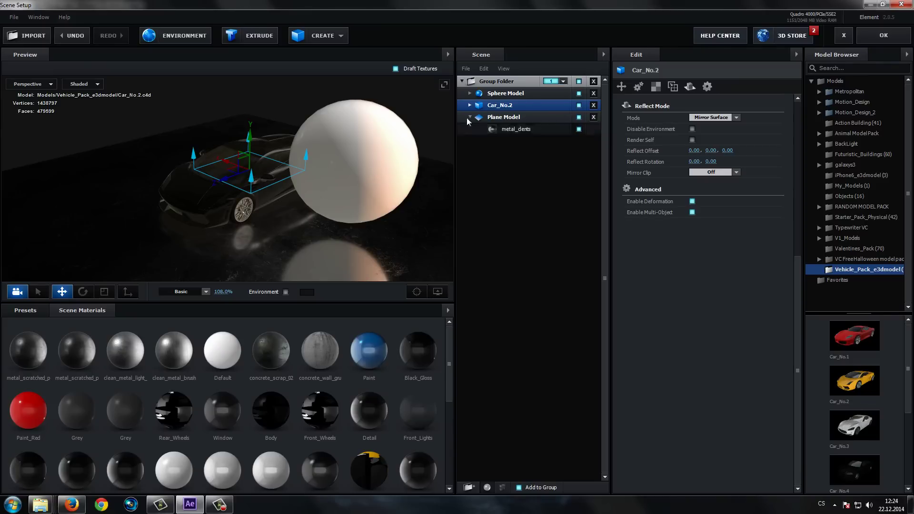
Step: Slide the Sphere Model along X so it sits beside the car
click(504, 93)
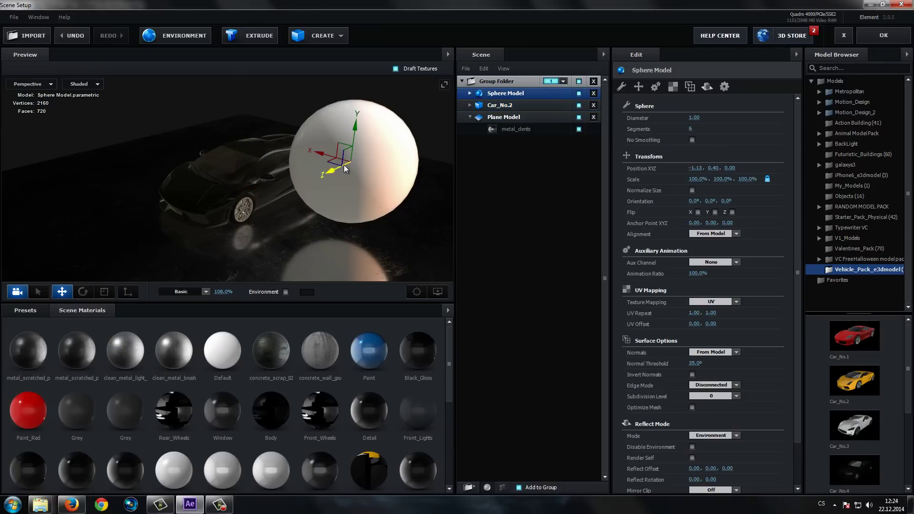
mouse_move(314, 150)
mouse_down()
mouse_move(201, 112)
mouse_move(184, 116)
mouse_up()
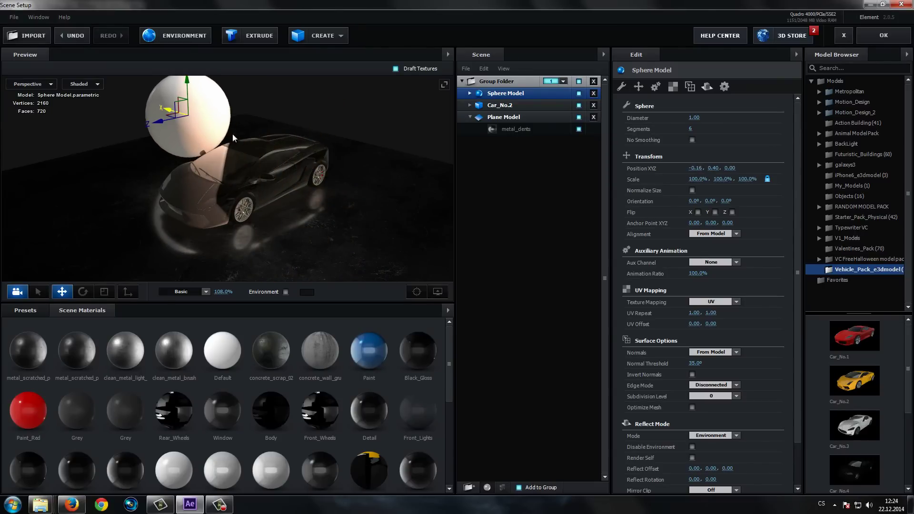
drag(184, 116, 307, 164)
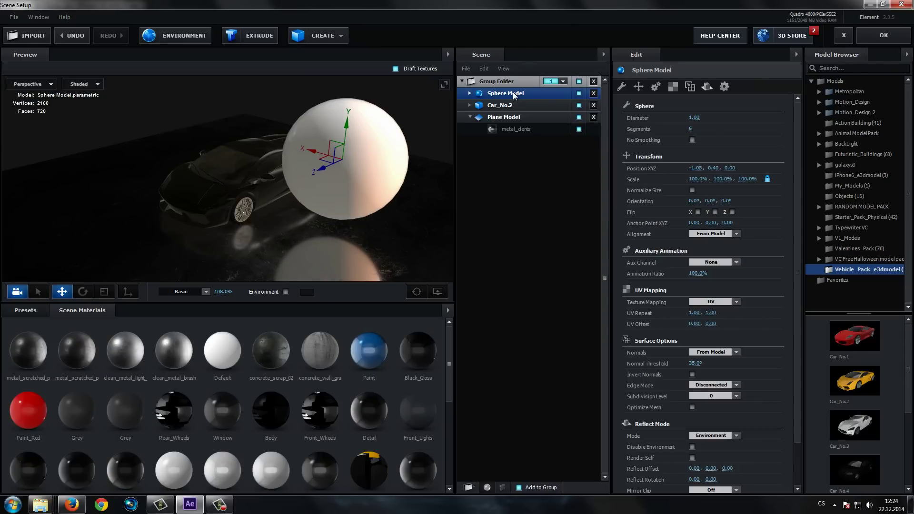
Step: Turn off Visible to Camera in the sphere's Default material advanced options
click(726, 87)
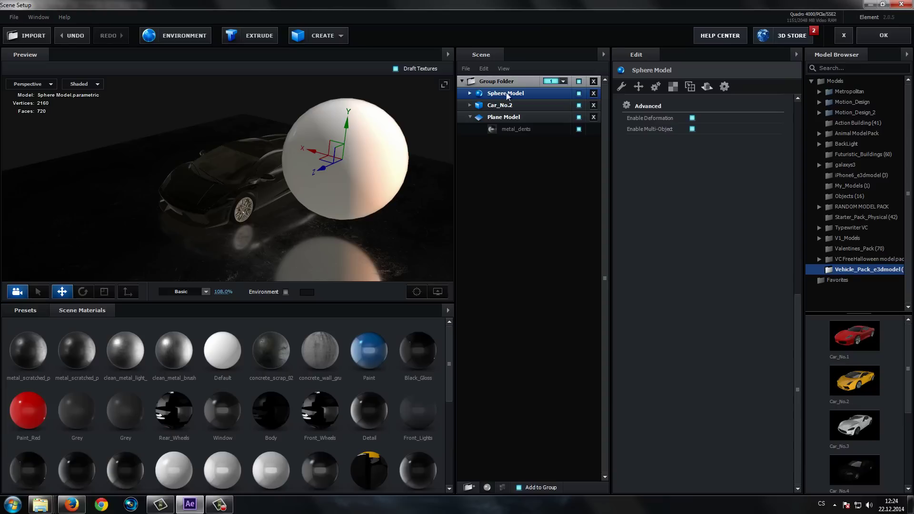
click(470, 94)
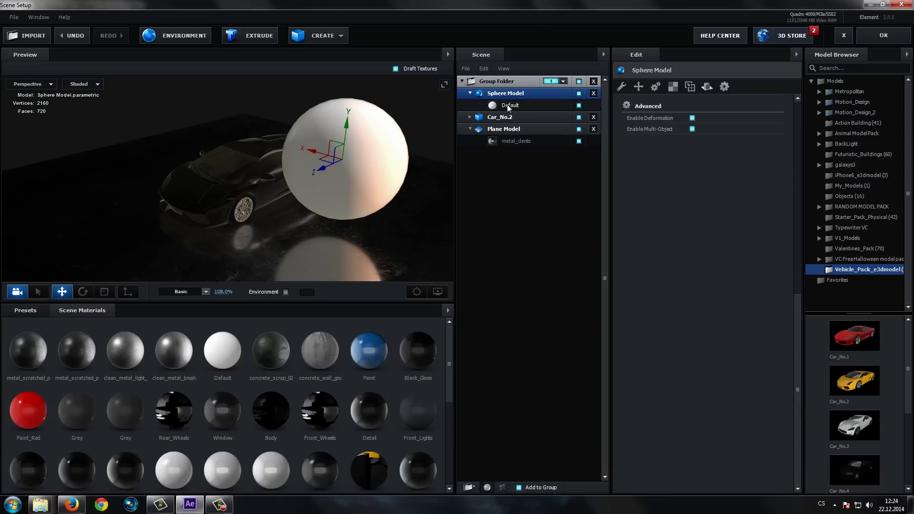
click(512, 106)
drag(797, 210, 798, 442)
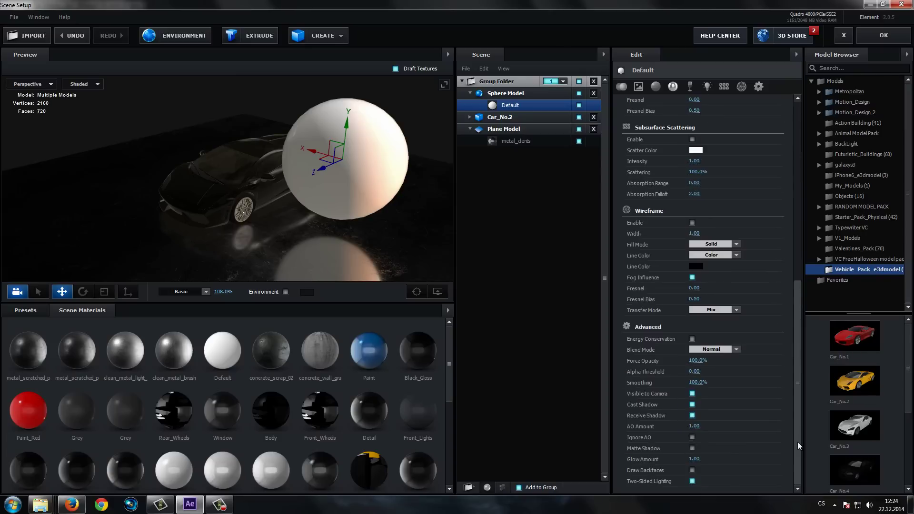
click(693, 395)
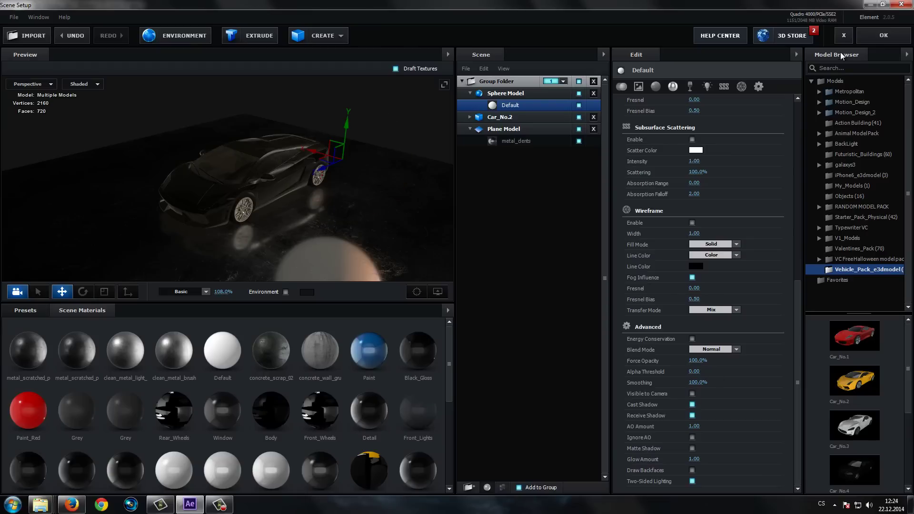
click(885, 35)
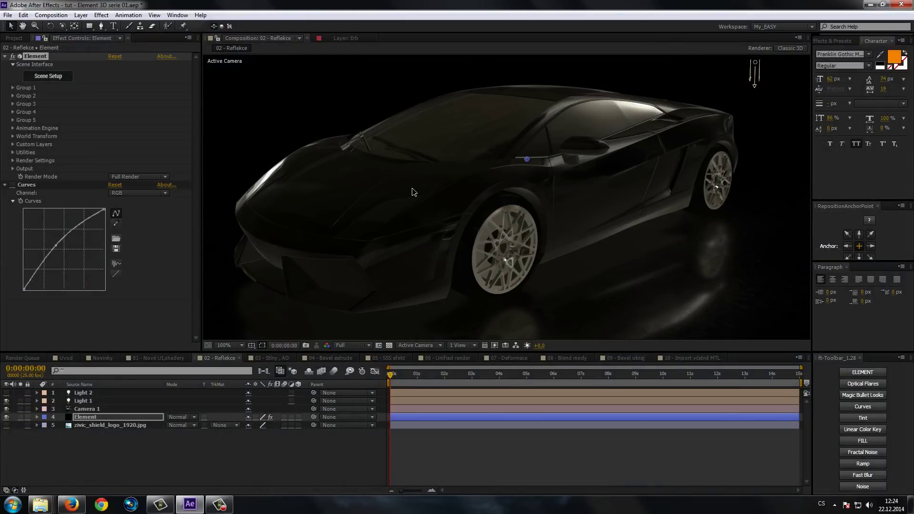
scroll(412, 189, down, 2)
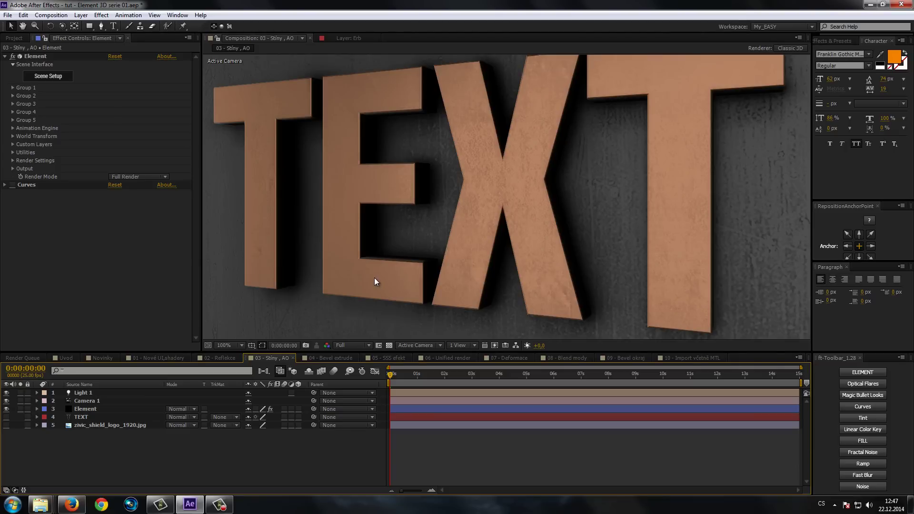
Step: Nudge the camera slightly to reframe the copper TEXT from a new angle
drag(376, 300, 367, 291)
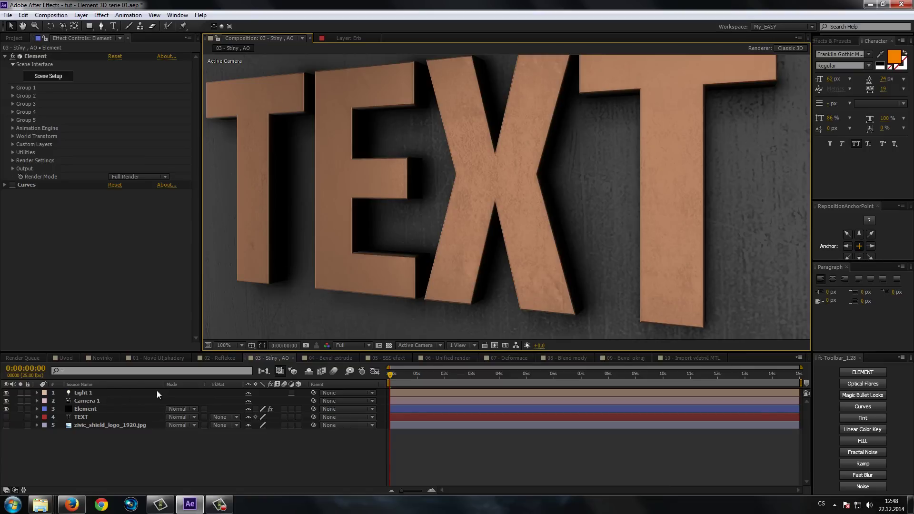
double_click(73, 394)
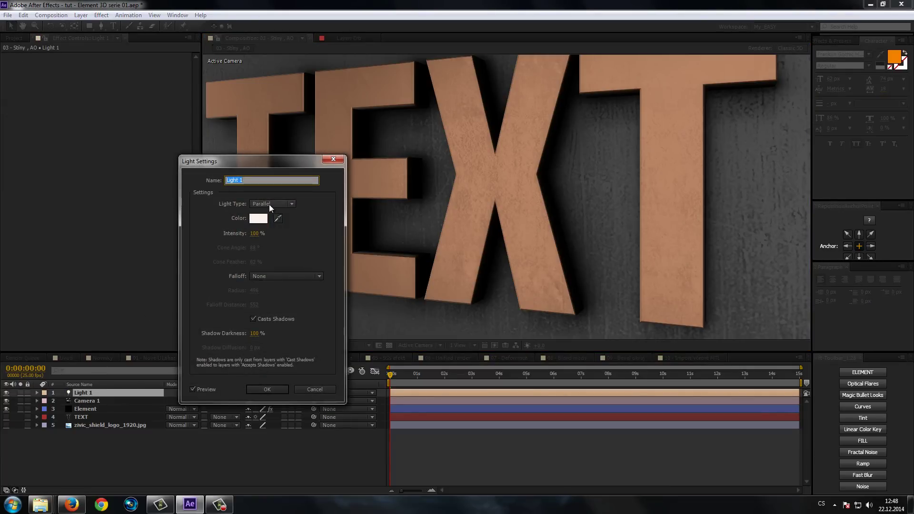
click(268, 204)
click(323, 263)
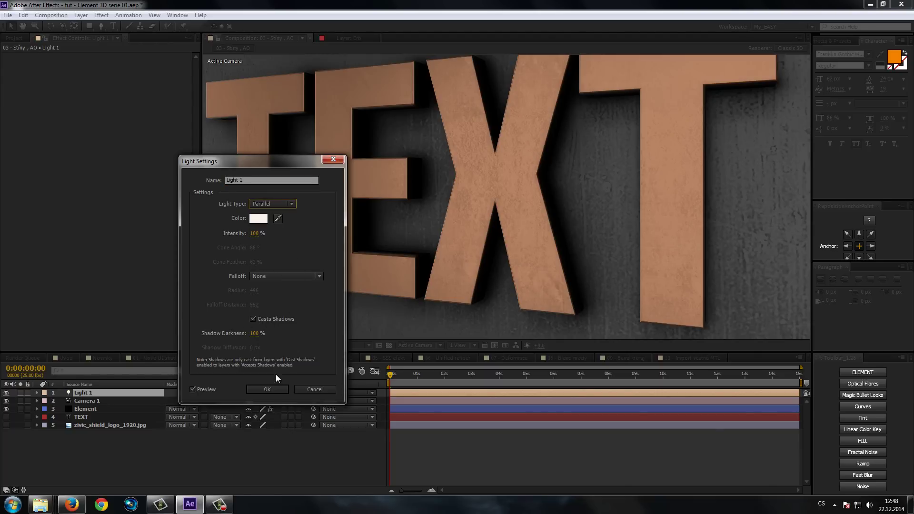
click(271, 390)
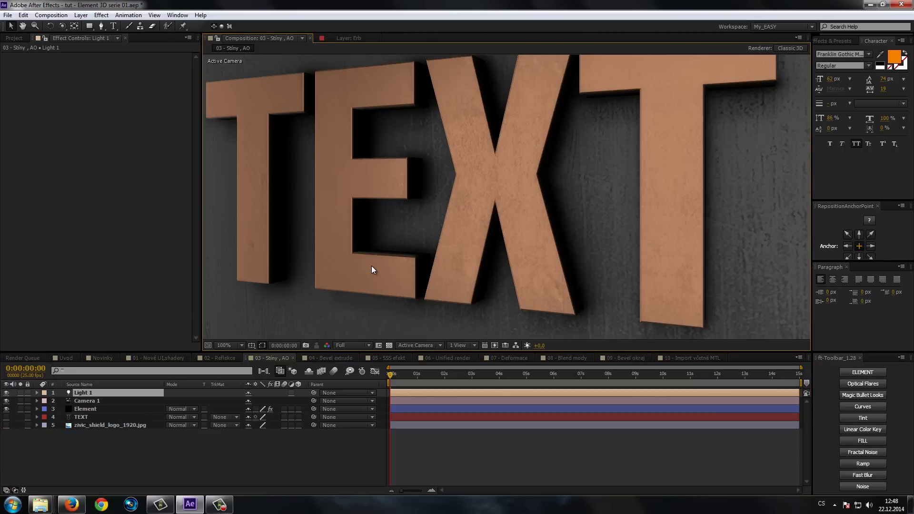
Step: Dolly, orbit and track Camera 1 close to the EXT letters and their wall shadows
scroll(371, 270, up, 4)
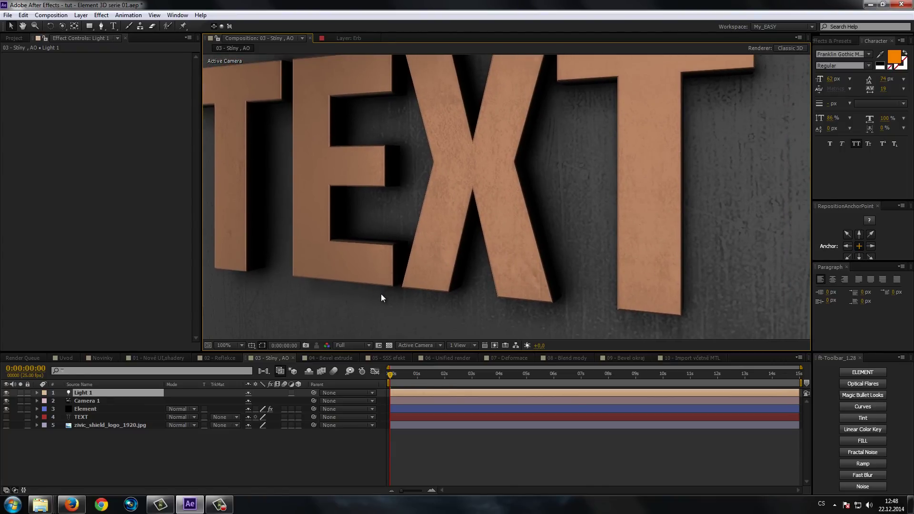
drag(351, 298, 363, 298)
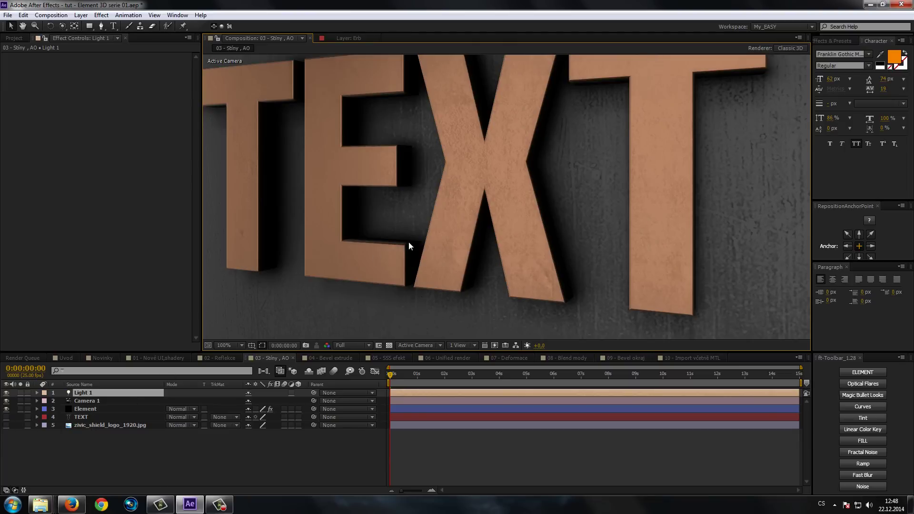
drag(393, 269, 422, 280)
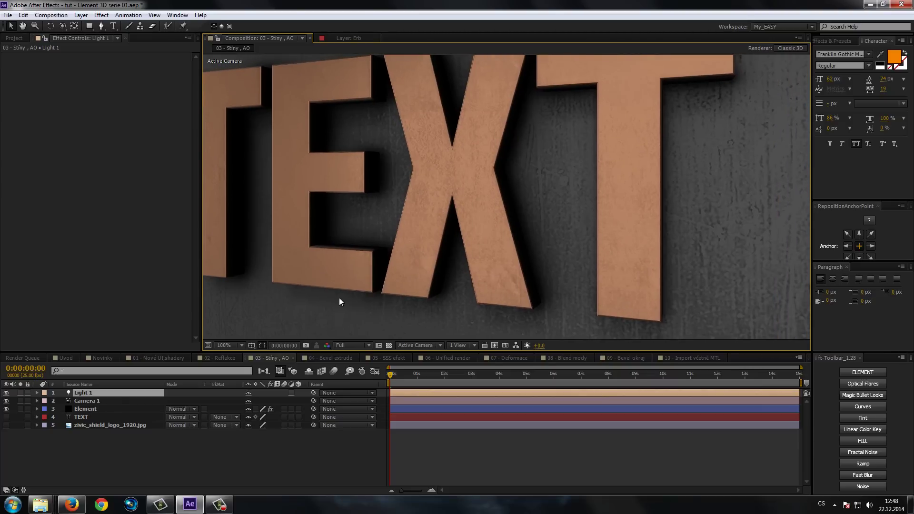
drag(340, 298, 352, 294)
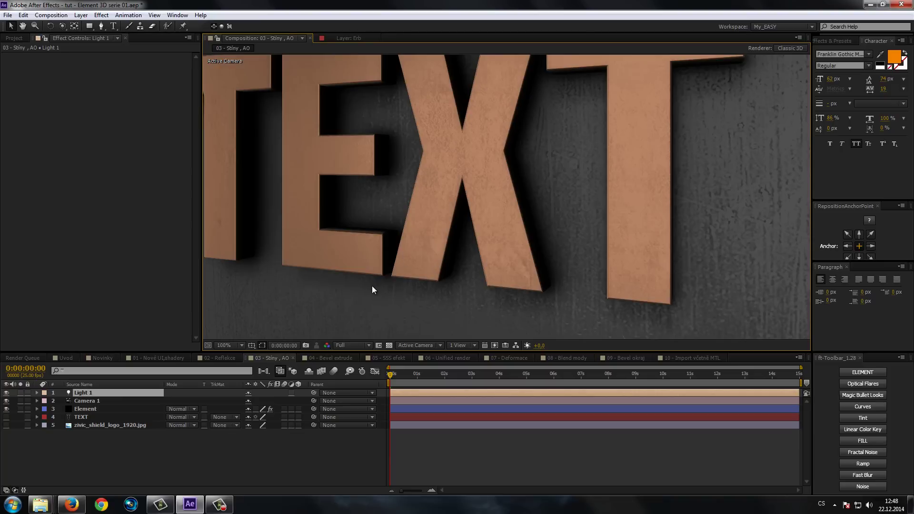
drag(382, 294, 436, 301)
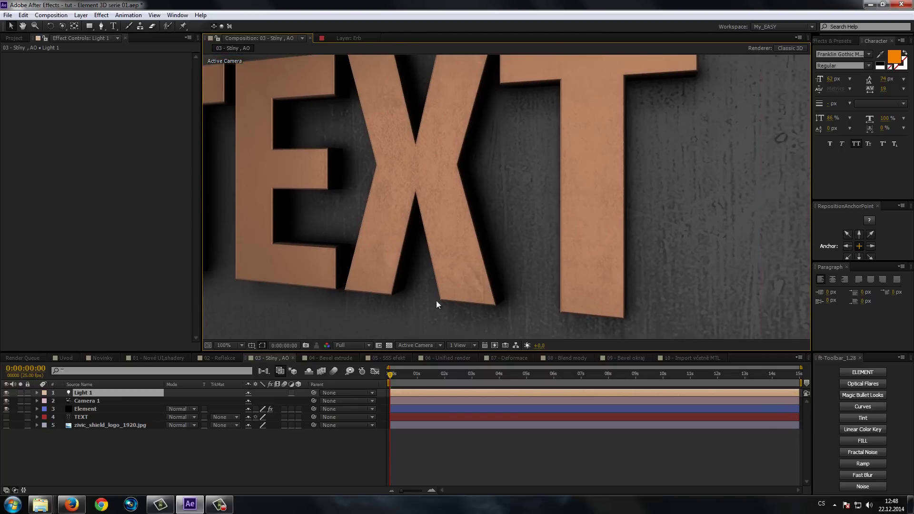
Step: Toggle Element's Render Settings shadows off and back on to compare the TEXT
click(84, 410)
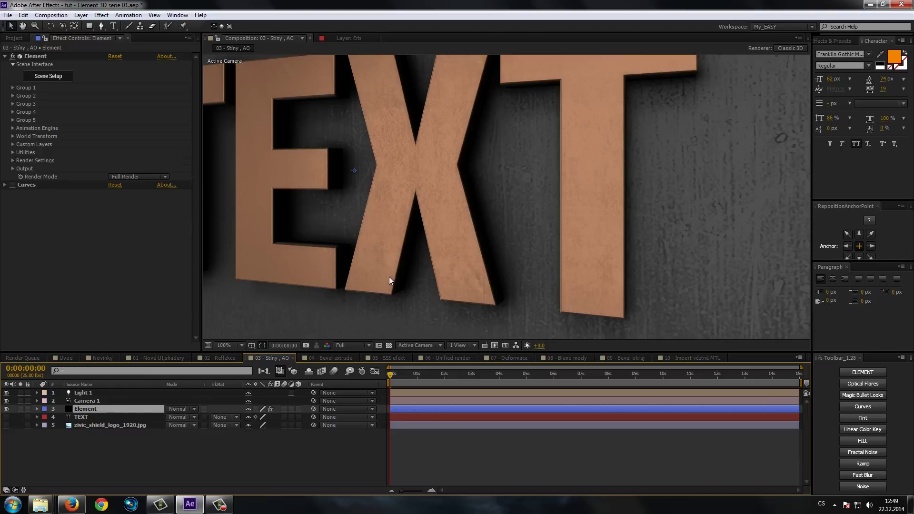
click(13, 162)
click(20, 185)
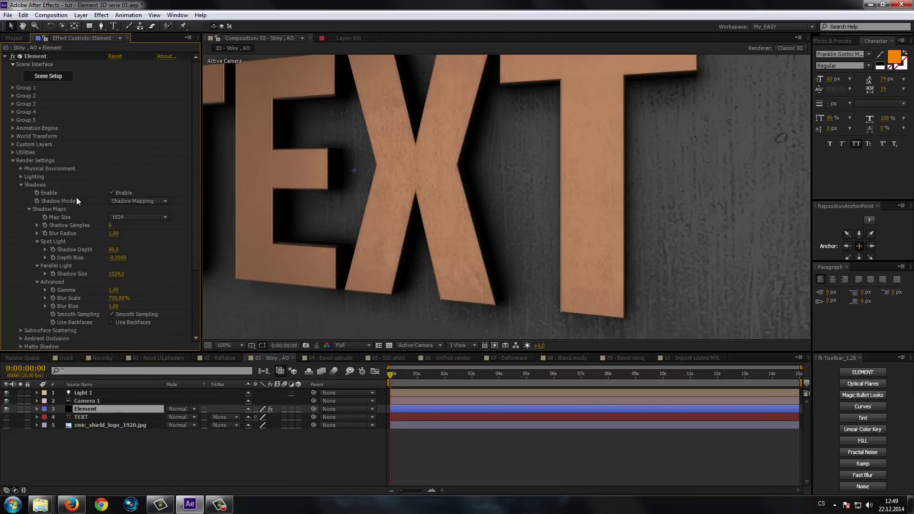
click(111, 193)
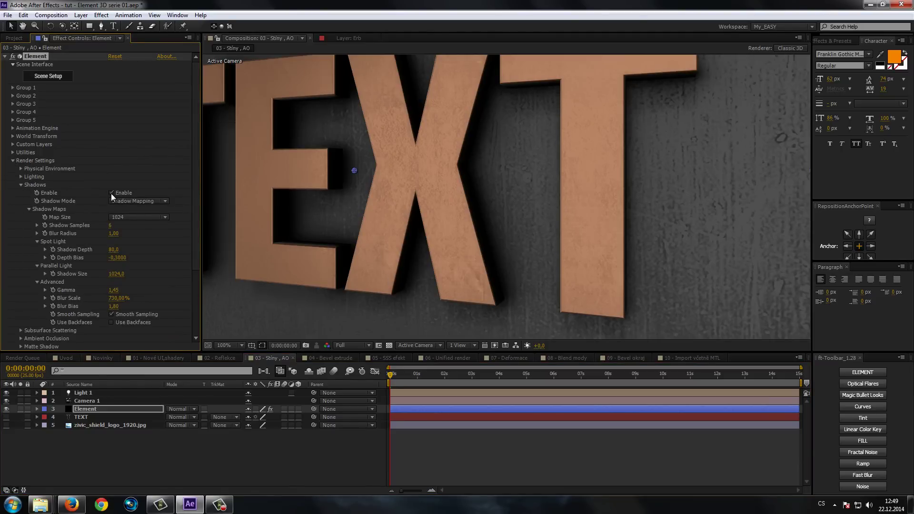
click(111, 193)
click(12, 161)
click(13, 164)
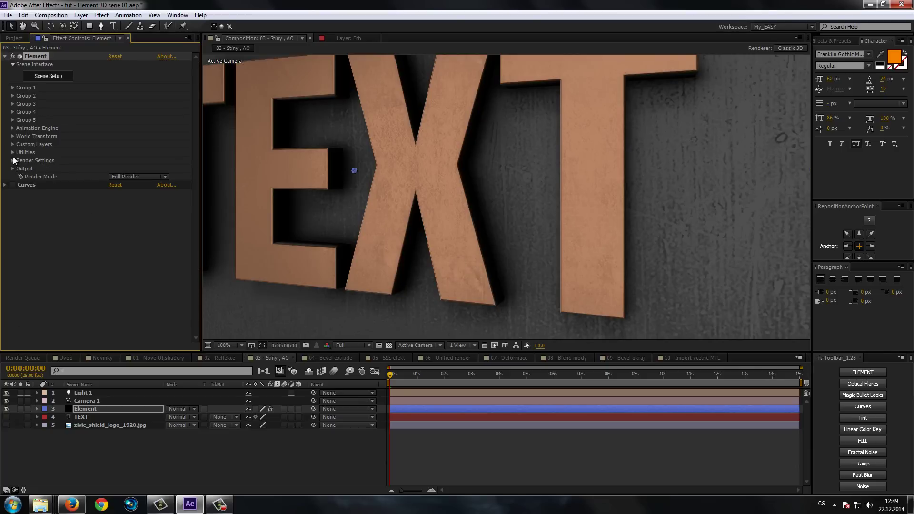
scroll(14, 162, down, 3)
click(29, 144)
scroll(29, 146, up, 3)
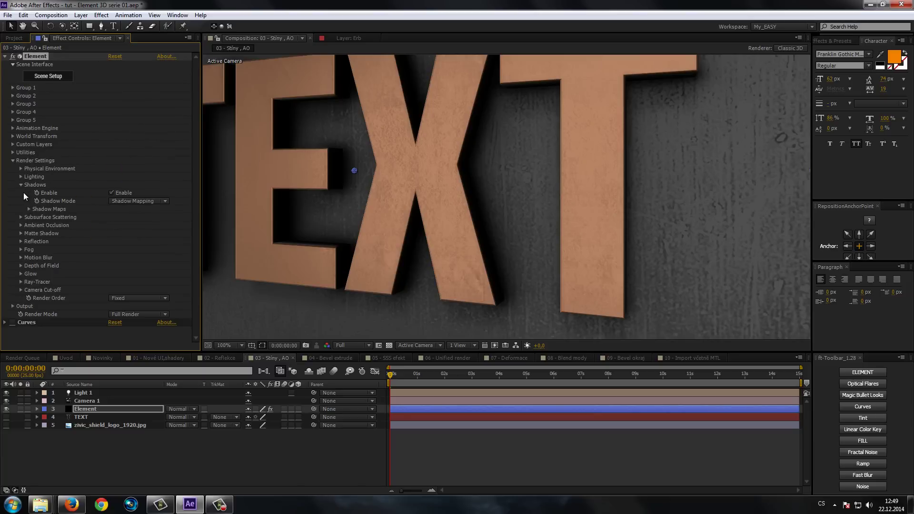
Step: Toggle ambient occlusion off and back on, then reframe the camera on the whole word
click(21, 225)
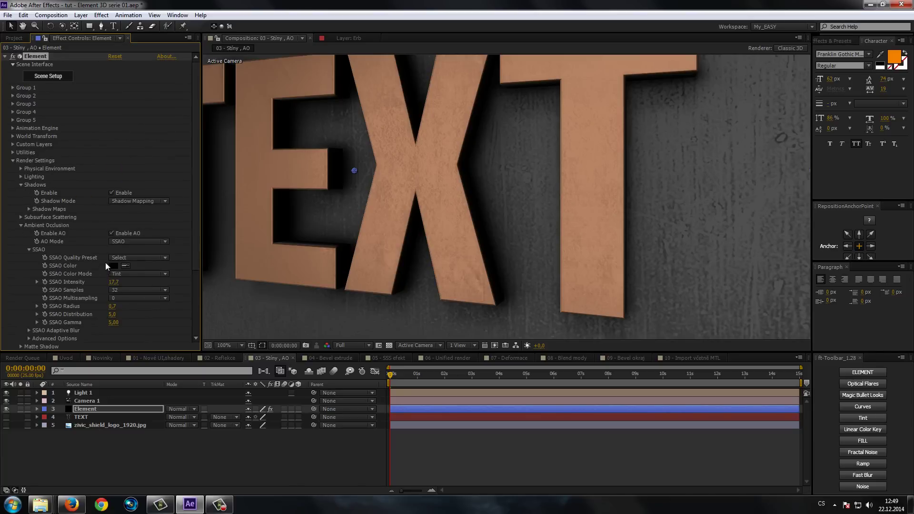
click(111, 233)
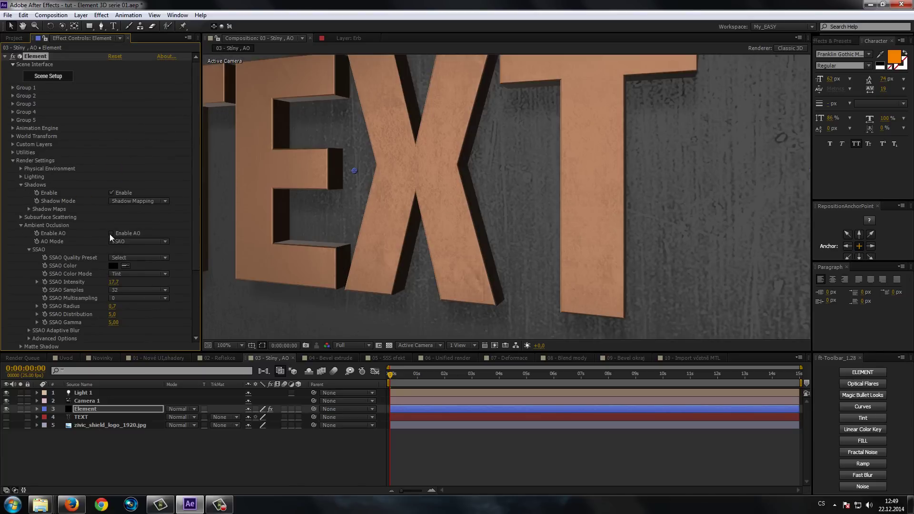
click(110, 234)
drag(304, 190, 373, 205)
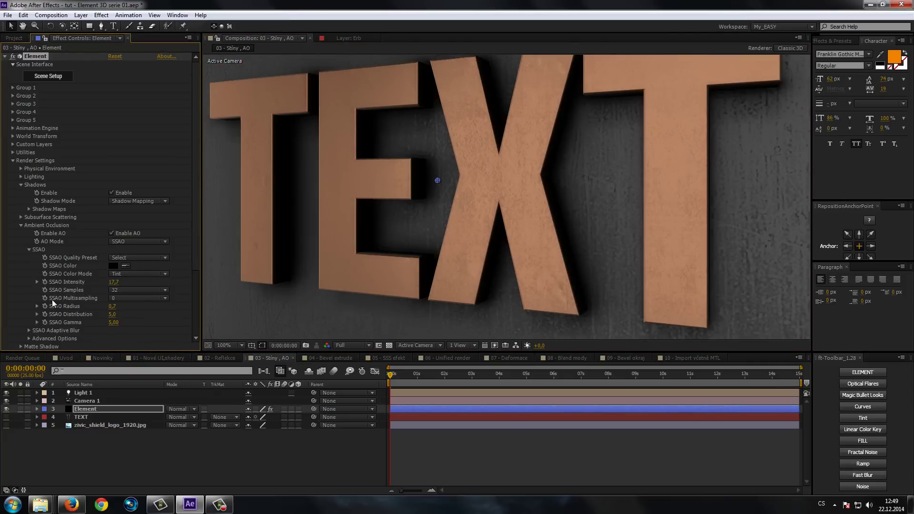
scroll(139, 296, down, 1)
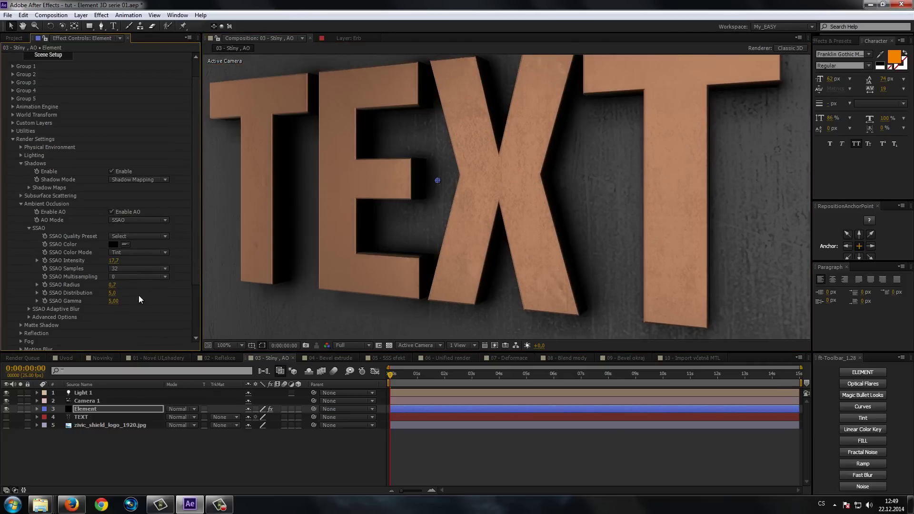
click(28, 318)
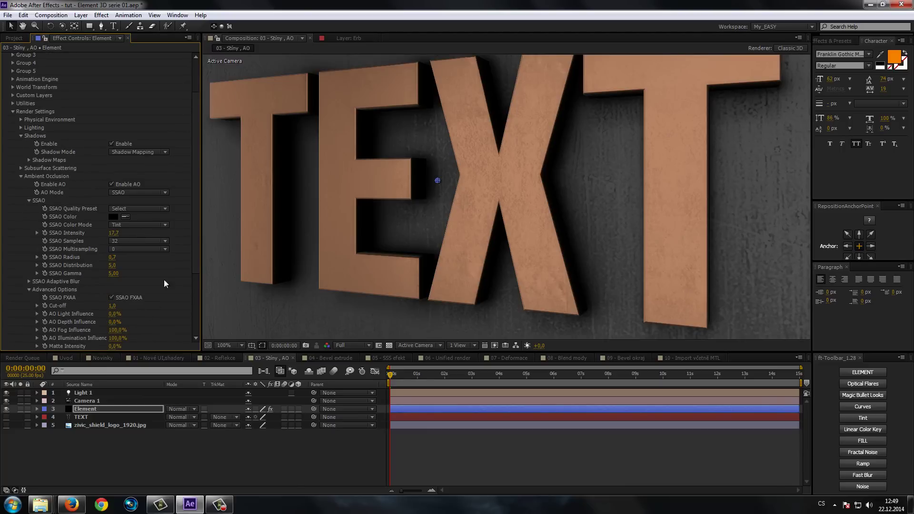
drag(268, 265, 279, 289)
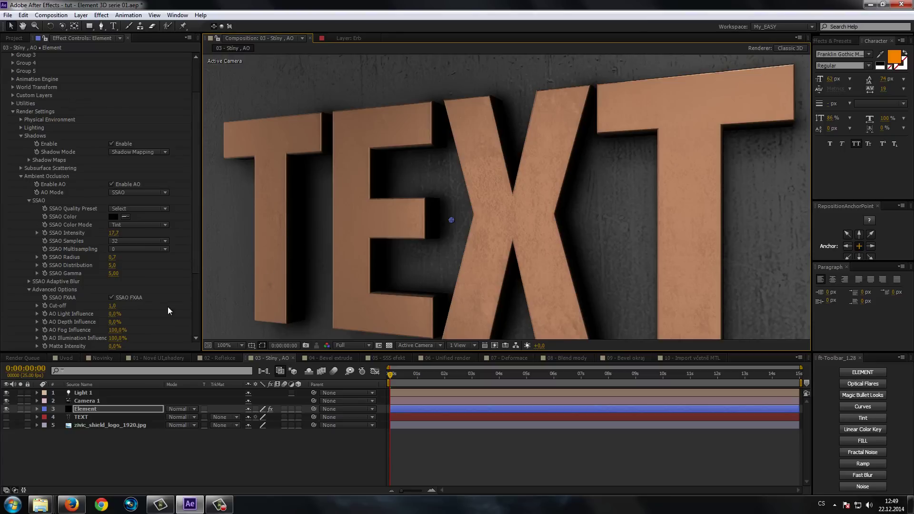
scroll(181, 296, down, 3)
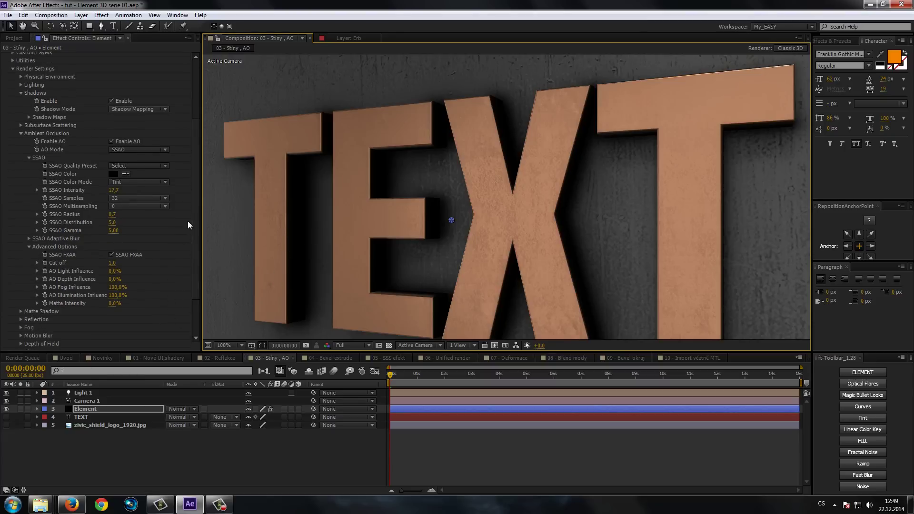
scroll(165, 265, up, 3)
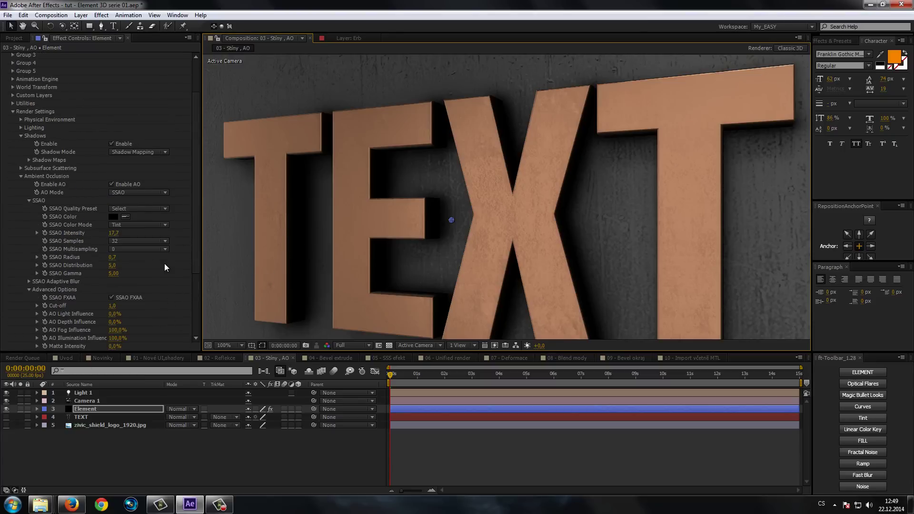
click(22, 177)
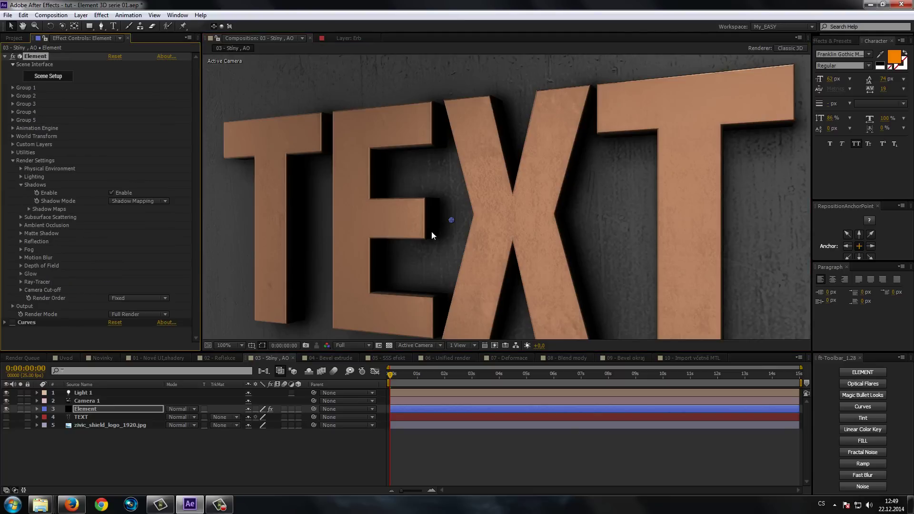
click(21, 185)
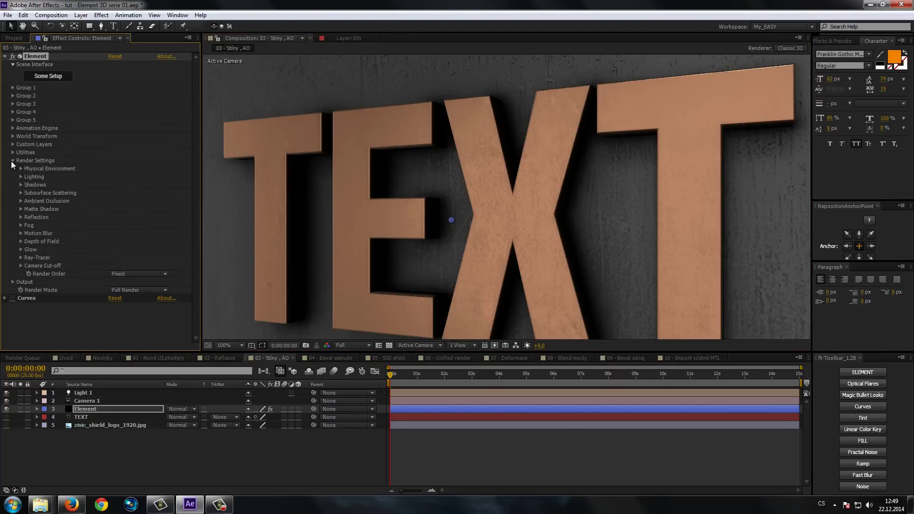
Step: Collapse Render Settings and orbit Camera 1 to a close view of the shadowed TEXT
click(13, 161)
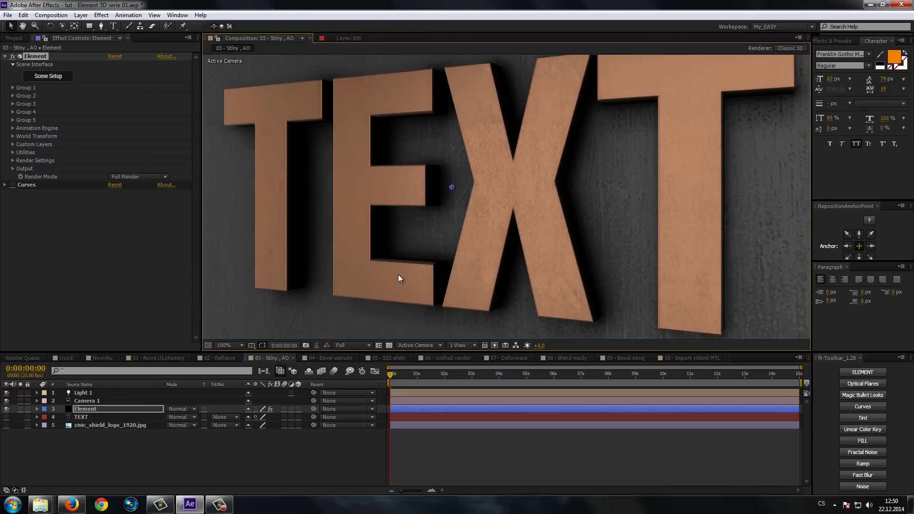
mouse_move(479, 261)
mouse_down()
mouse_move(431, 290)
mouse_move(438, 285)
mouse_up()
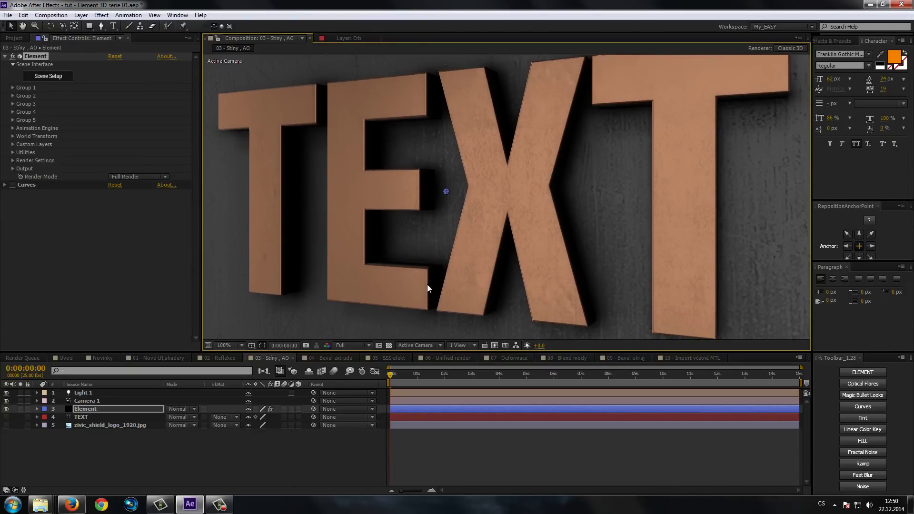
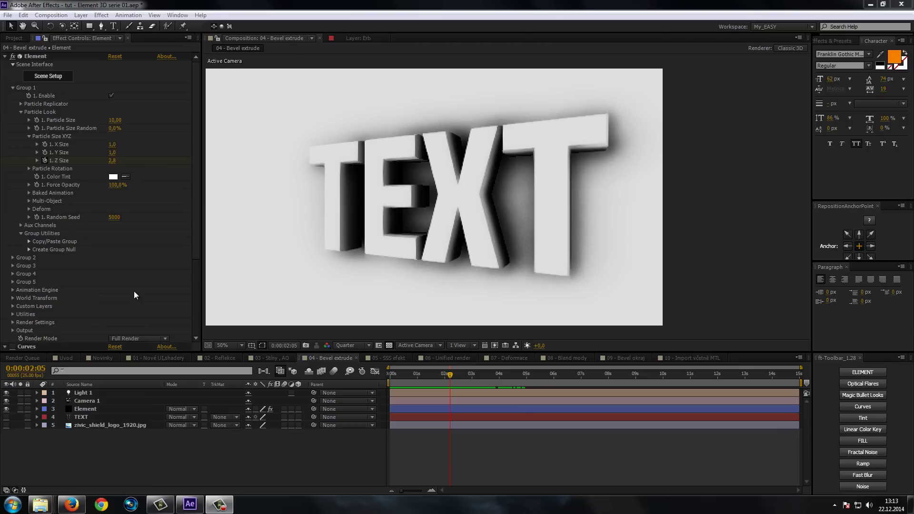
Step: Stretch the 3D text along X, reset its scale to 1,0, then pan the SSS image in the viewer
click(12, 87)
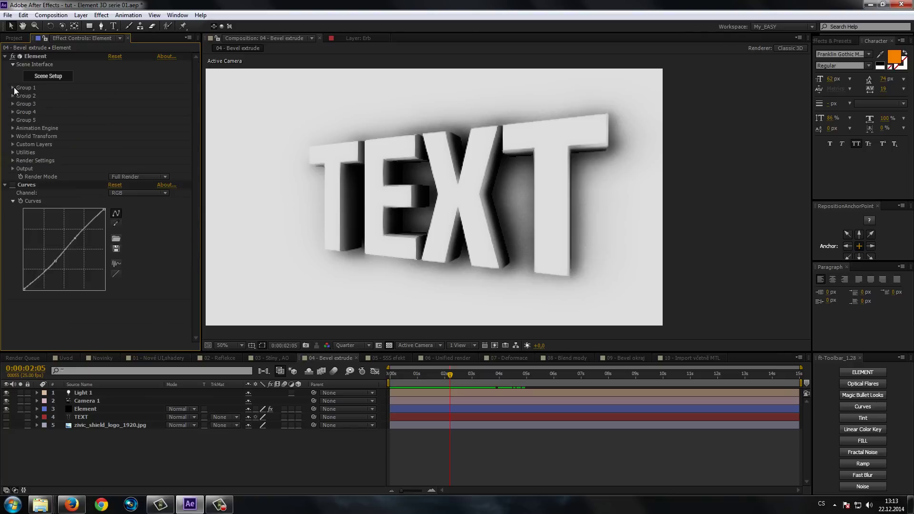
click(13, 88)
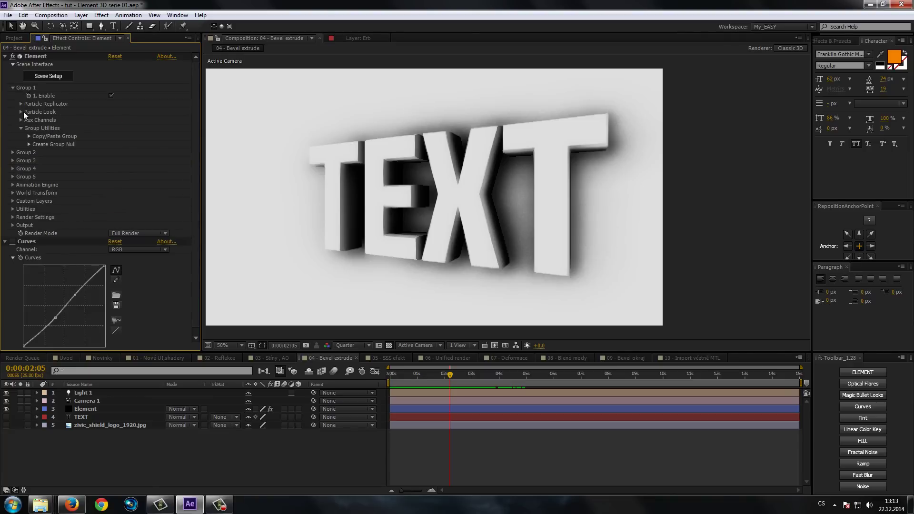
click(21, 112)
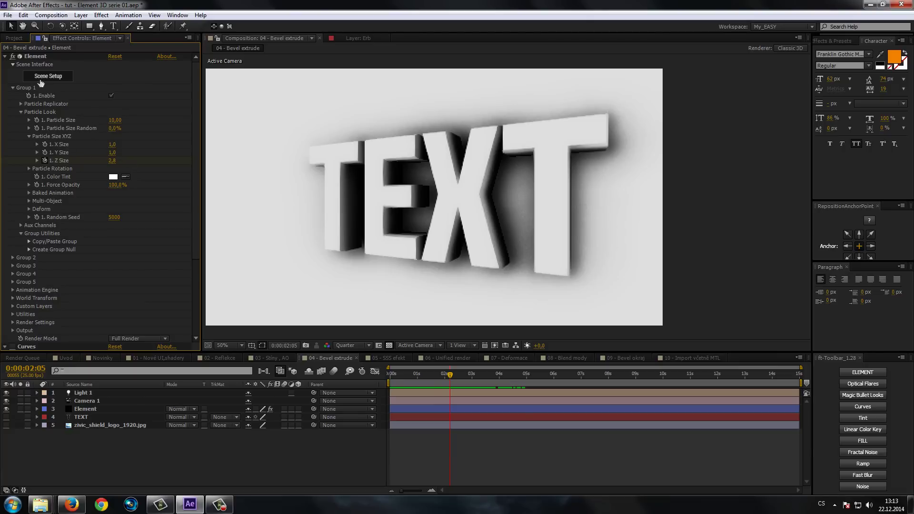
mouse_move(113, 144)
mouse_down()
mouse_move(126, 146)
mouse_move(113, 145)
mouse_move(122, 155)
mouse_move(113, 154)
mouse_up()
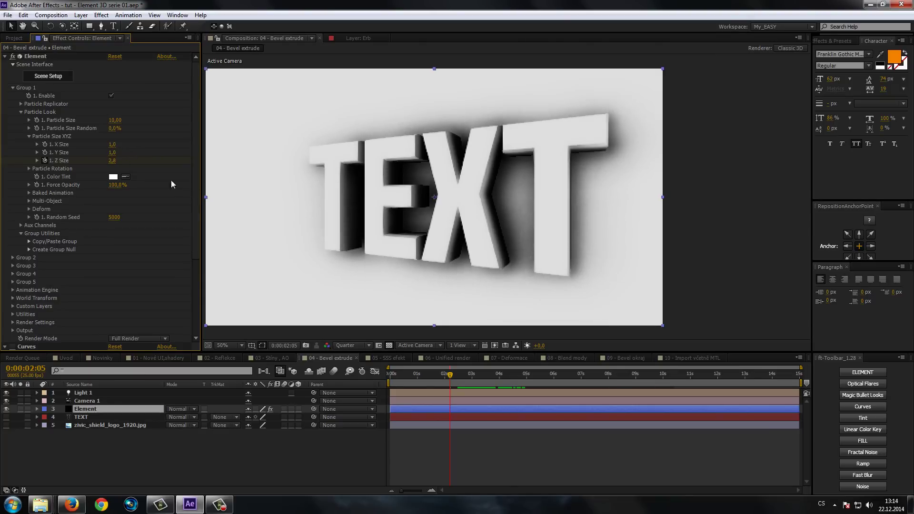
mouse_move(450, 375)
mouse_down()
mouse_move(404, 384)
mouse_move(390, 377)
mouse_move(514, 371)
mouse_up()
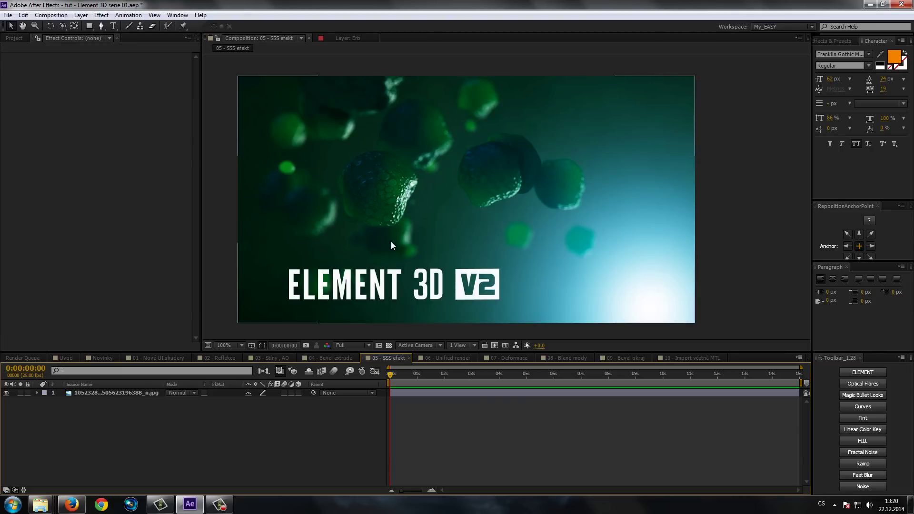
drag(383, 226, 395, 261)
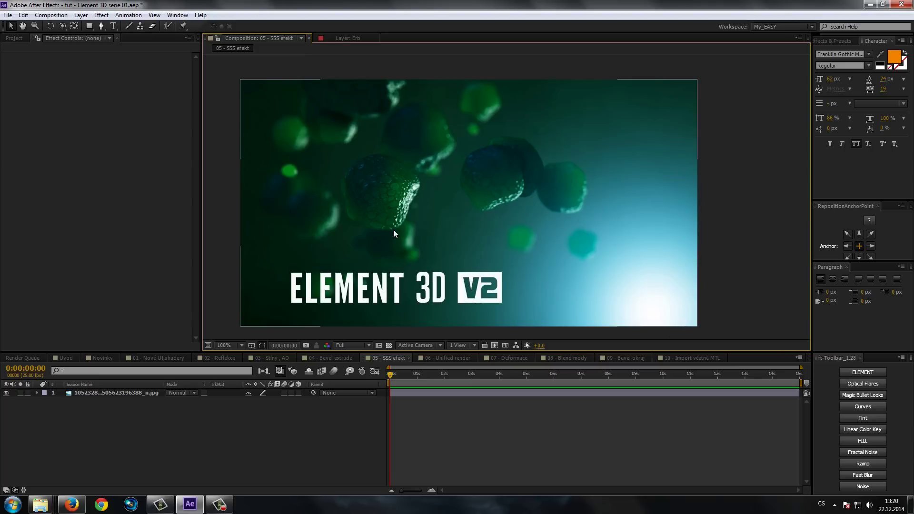
drag(393, 229, 398, 238)
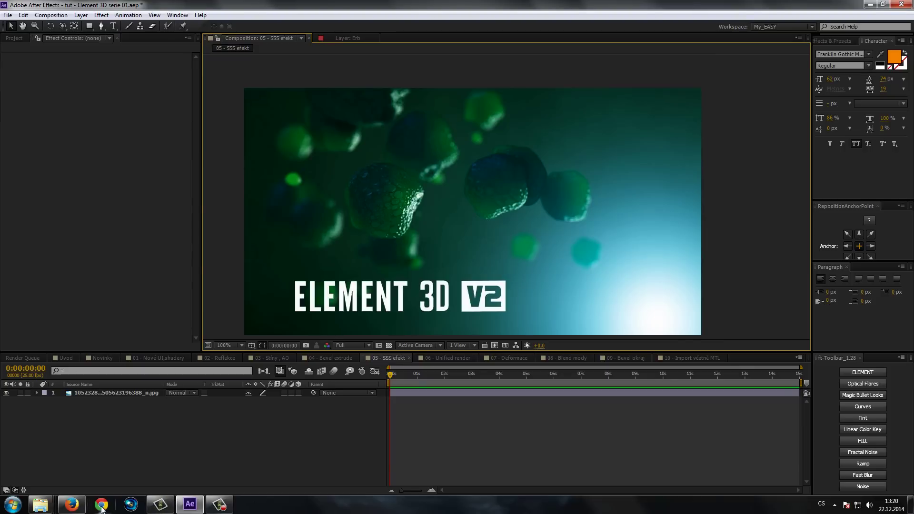
Step: Scroll through the Element 2 sub-surface scattering and specifications page, then minimize Firefox
click(71, 505)
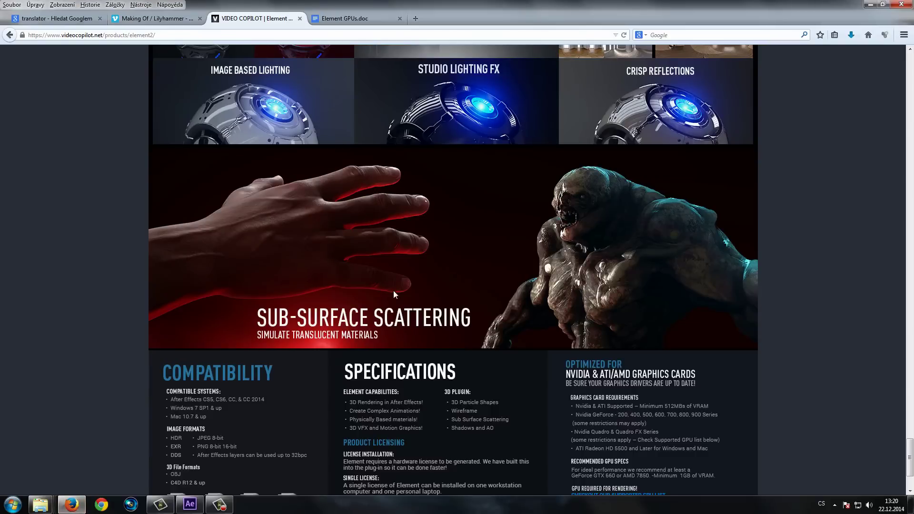
scroll(386, 317, down, 2)
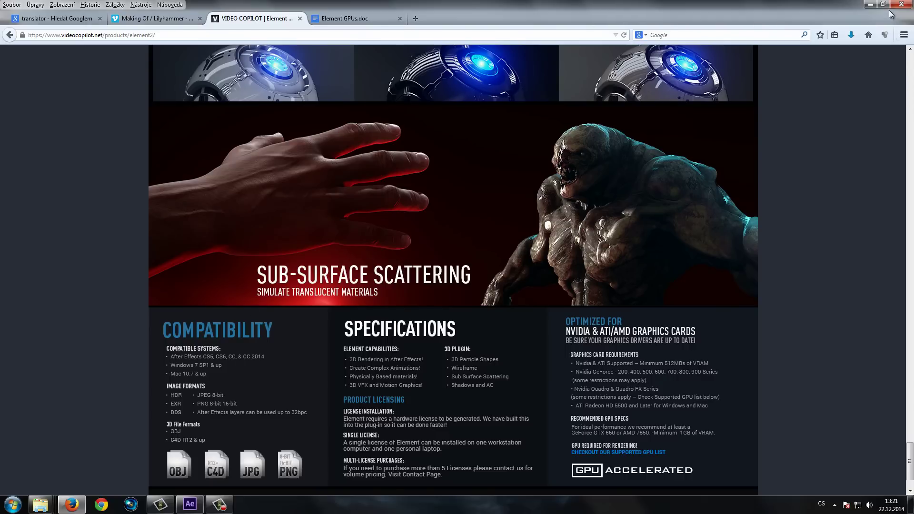
click(871, 5)
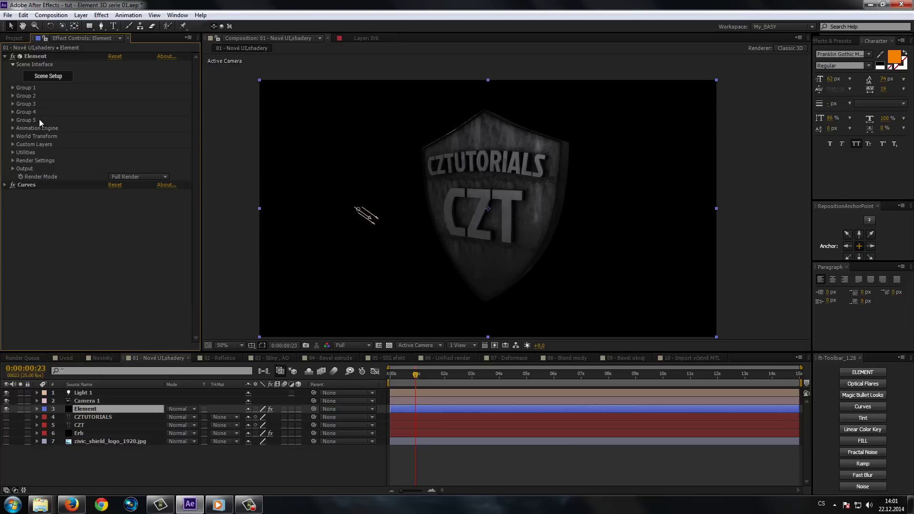
Step: Inspect Group 1 and its Aux Channels, recentre the shield, and open Element's Scene Setup
click(13, 88)
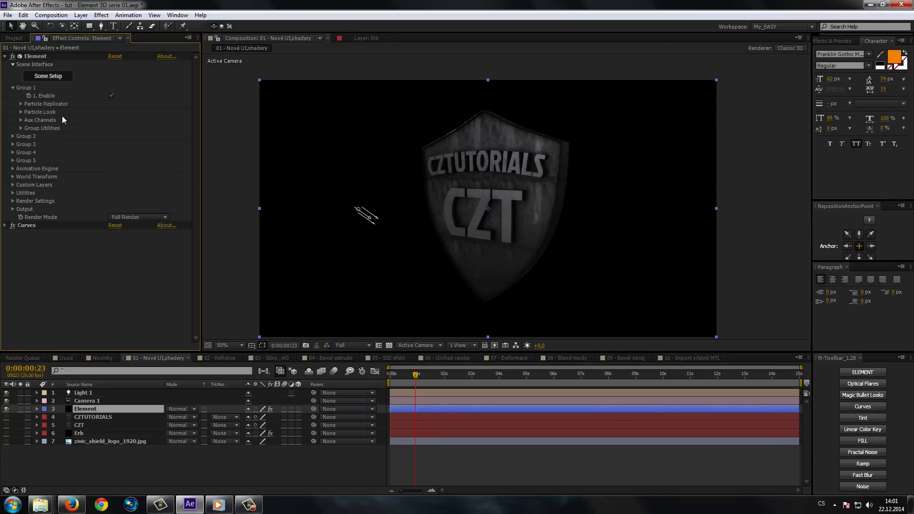
click(21, 121)
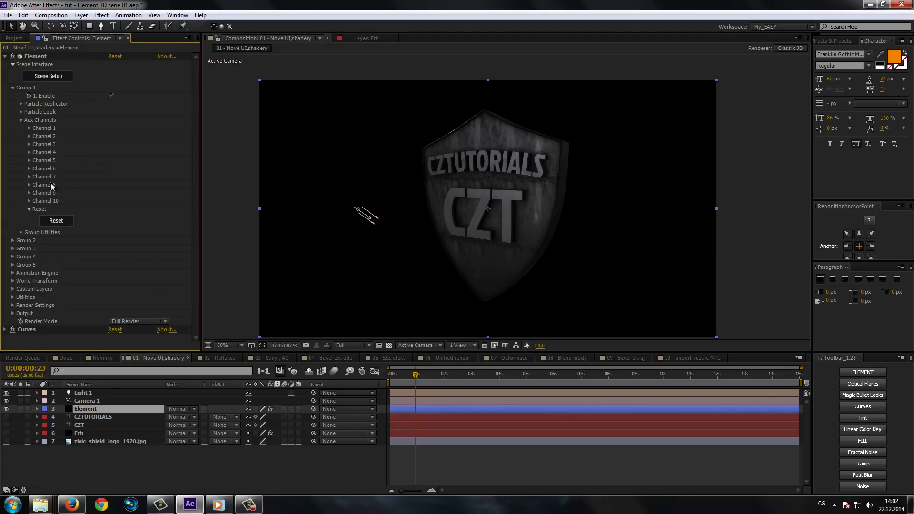
click(21, 120)
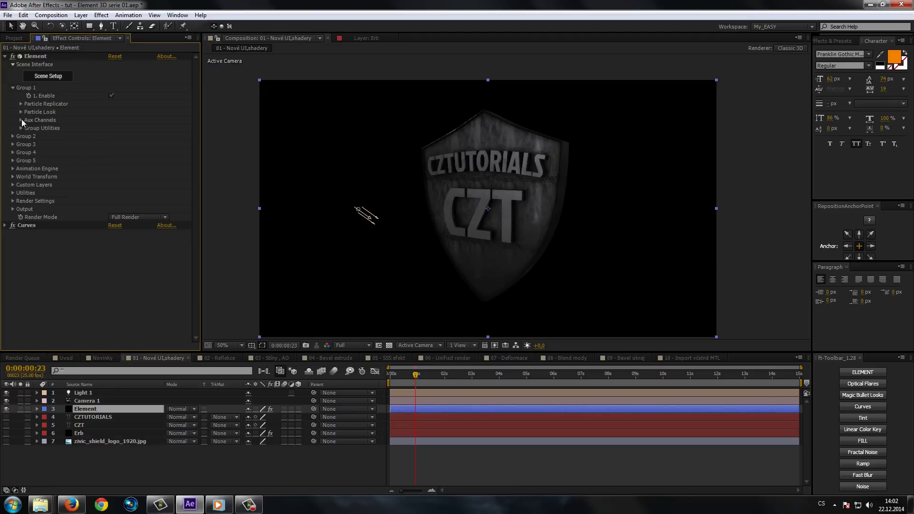
click(13, 87)
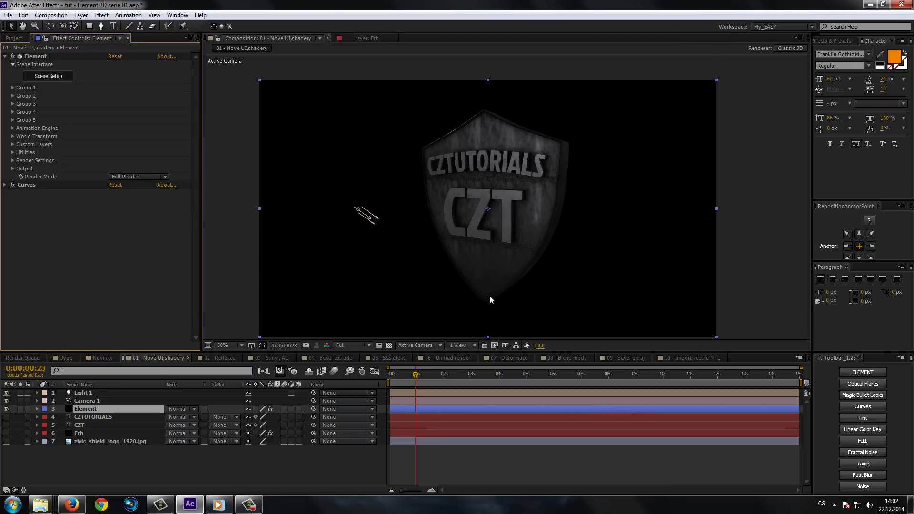
drag(497, 230, 489, 225)
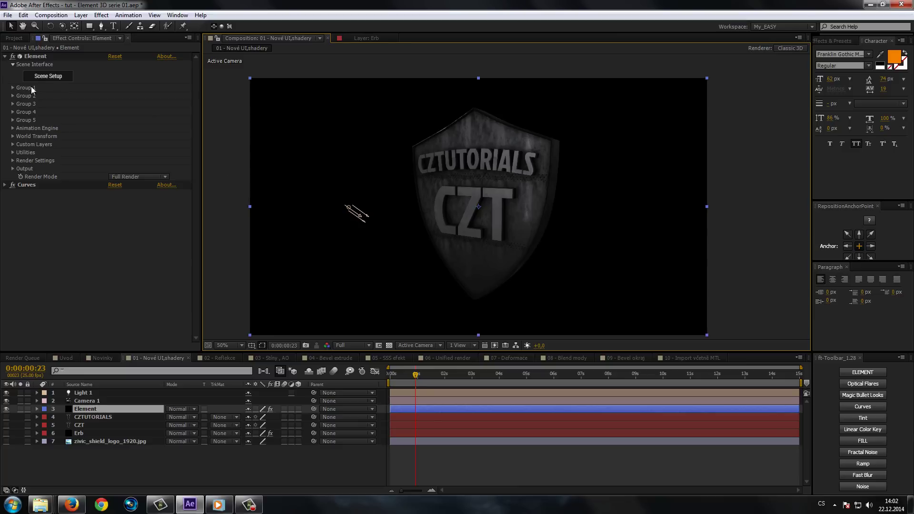
click(46, 79)
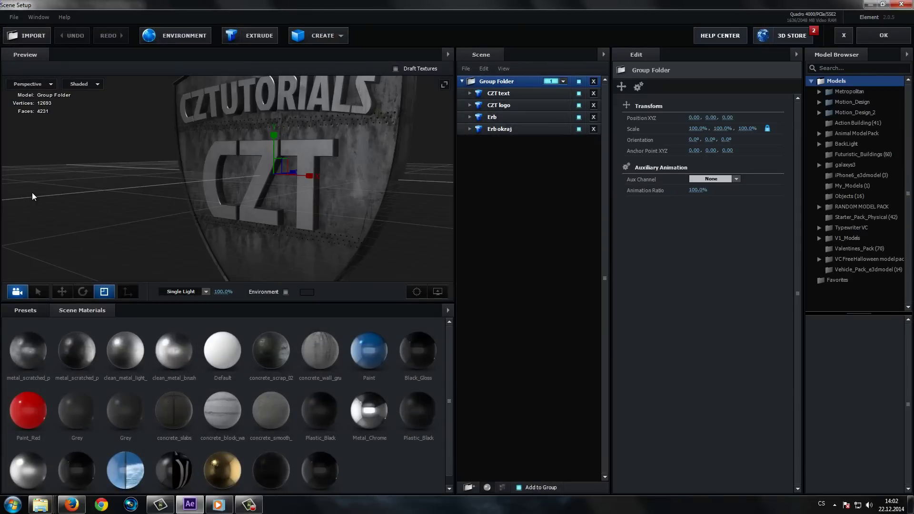
Step: Orbit the shield preview, minimize the video player, and expand the CZT logo model
drag(320, 175, 287, 172)
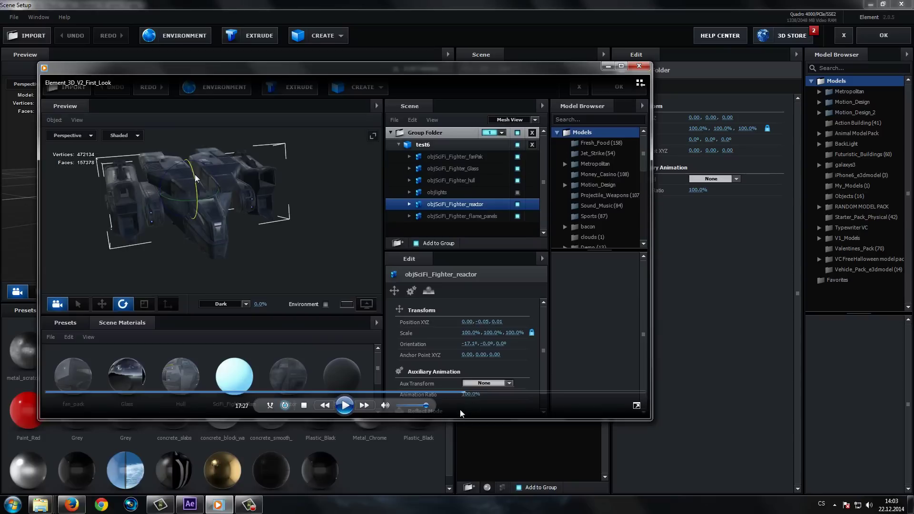
click(608, 66)
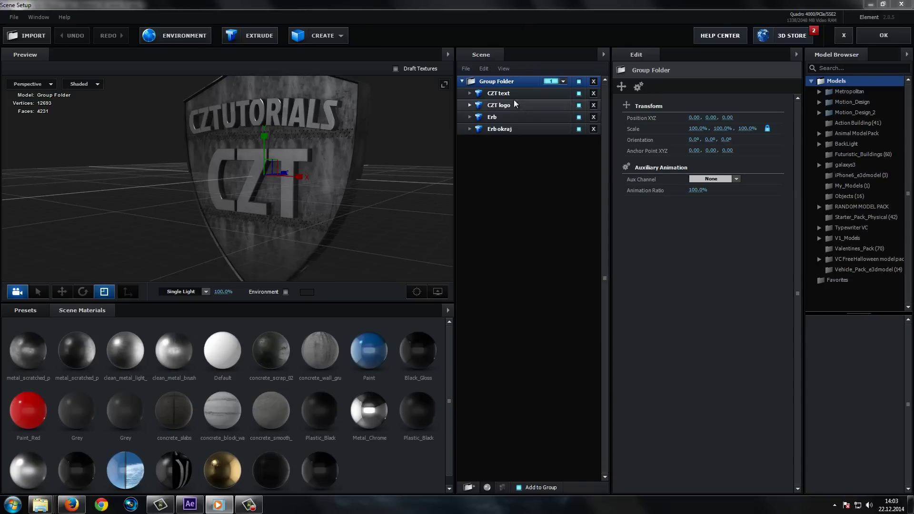
click(525, 76)
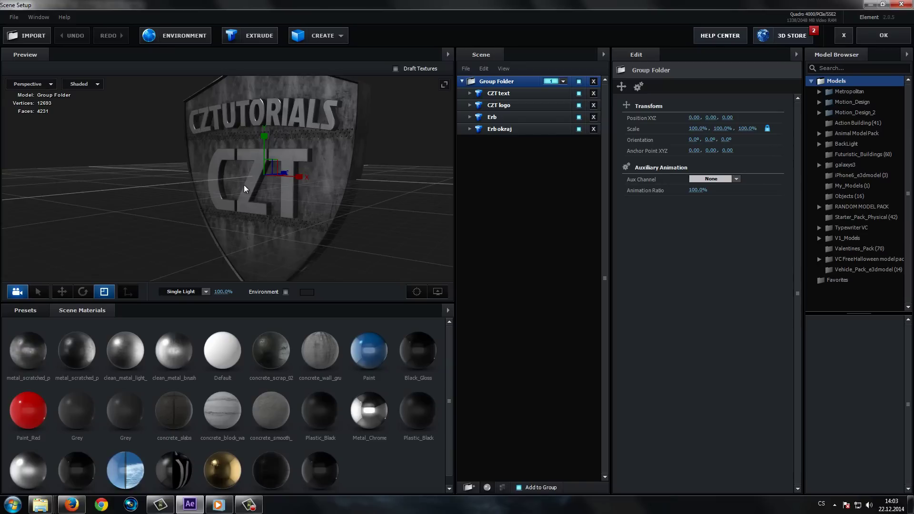
click(498, 105)
Step: List the CZT logo's letter paths and bring up Path 0's aux transform settings
click(471, 105)
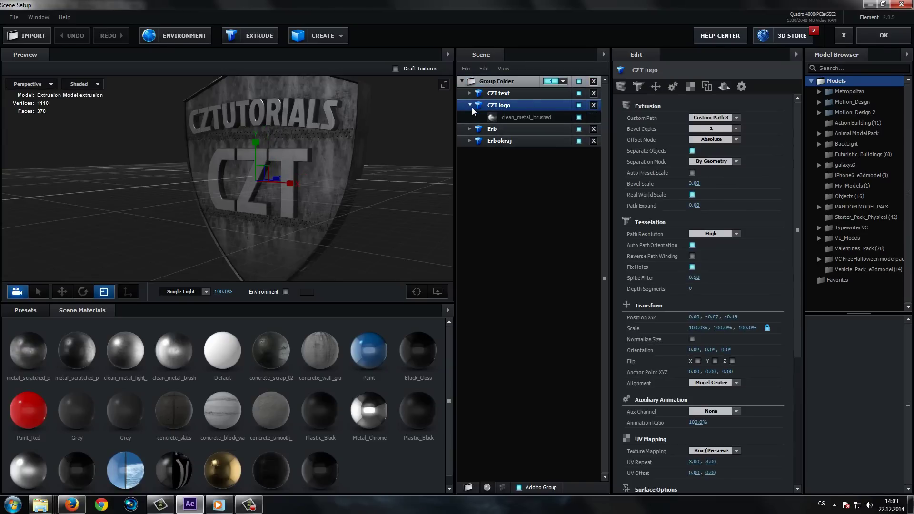
click(503, 487)
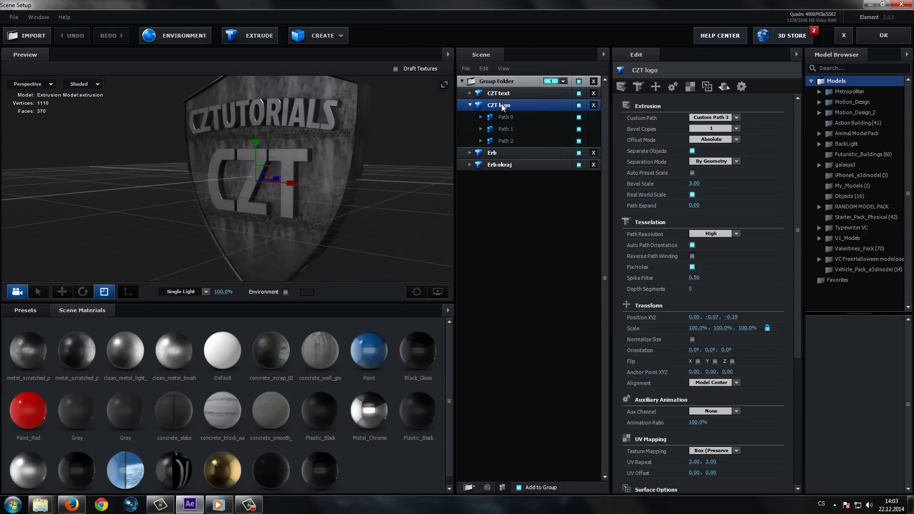
click(508, 141)
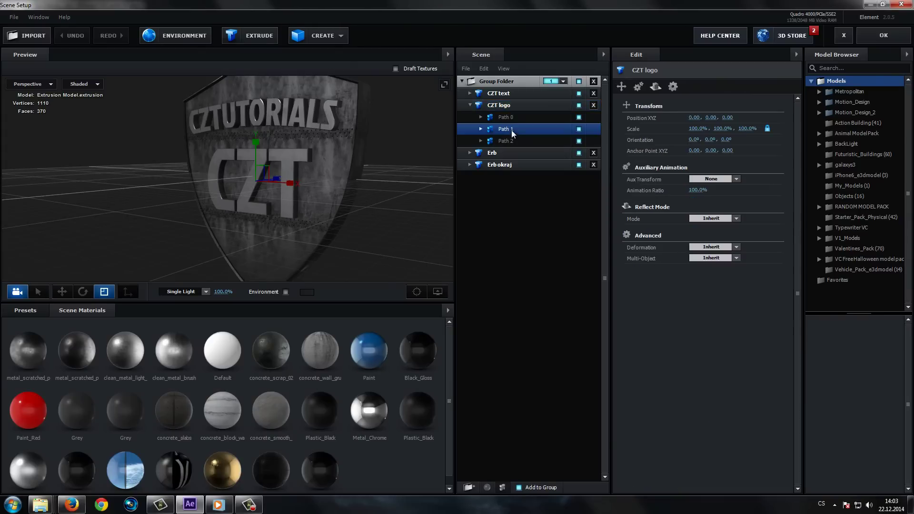
click(506, 117)
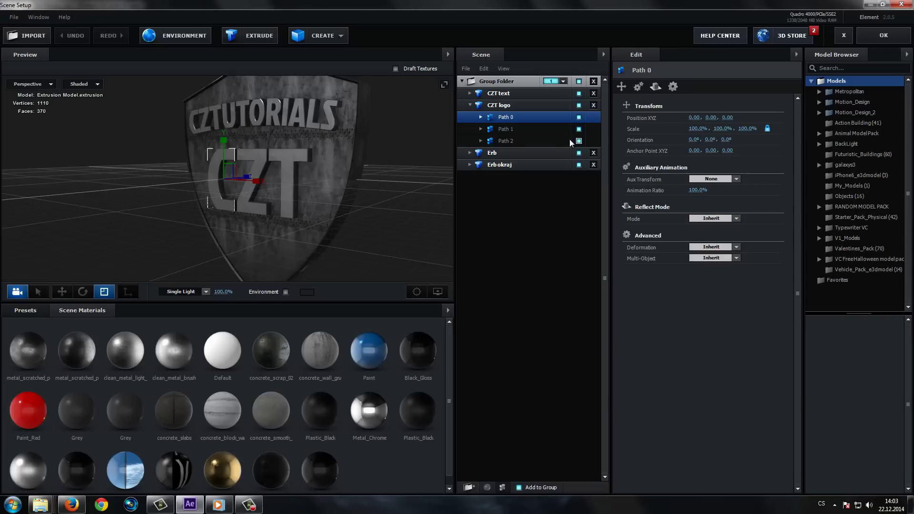
click(643, 88)
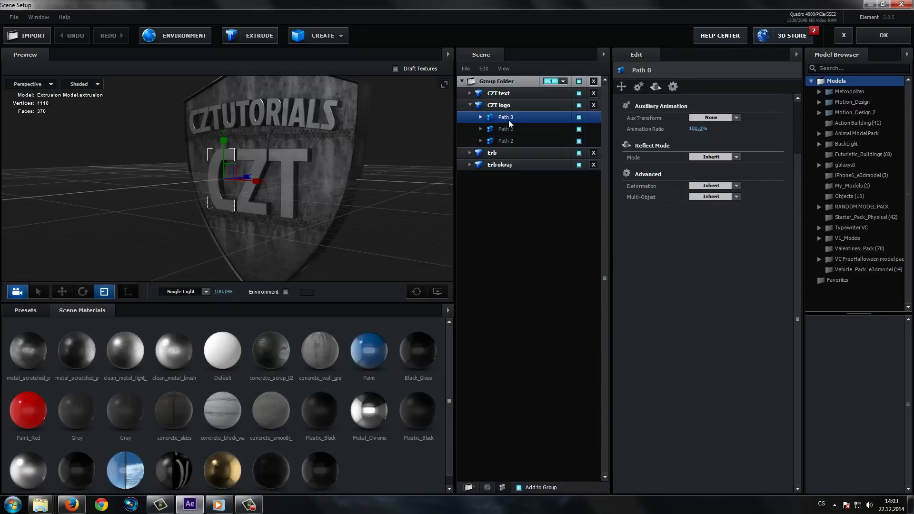
click(505, 104)
click(496, 83)
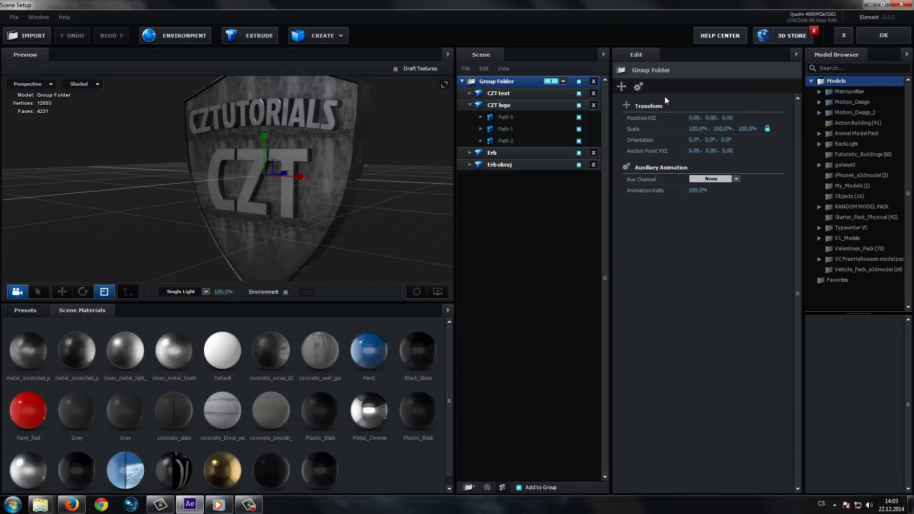
click(637, 89)
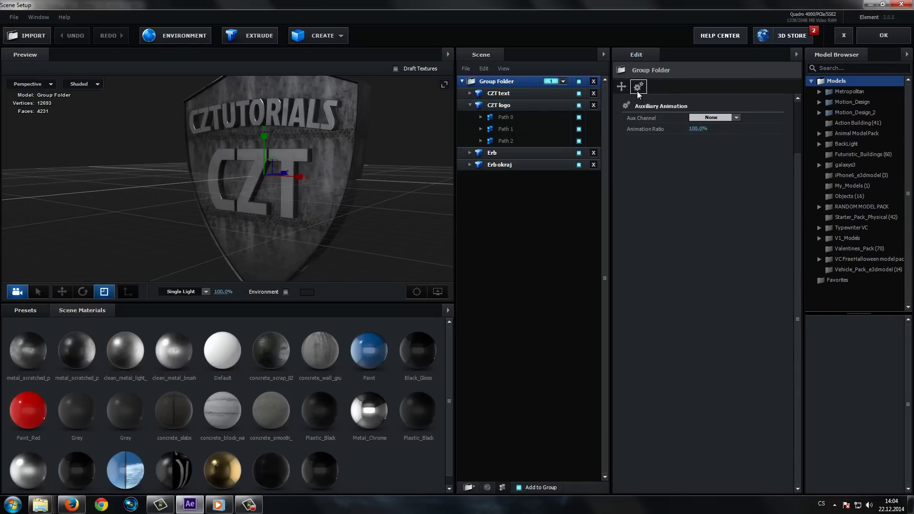
click(505, 119)
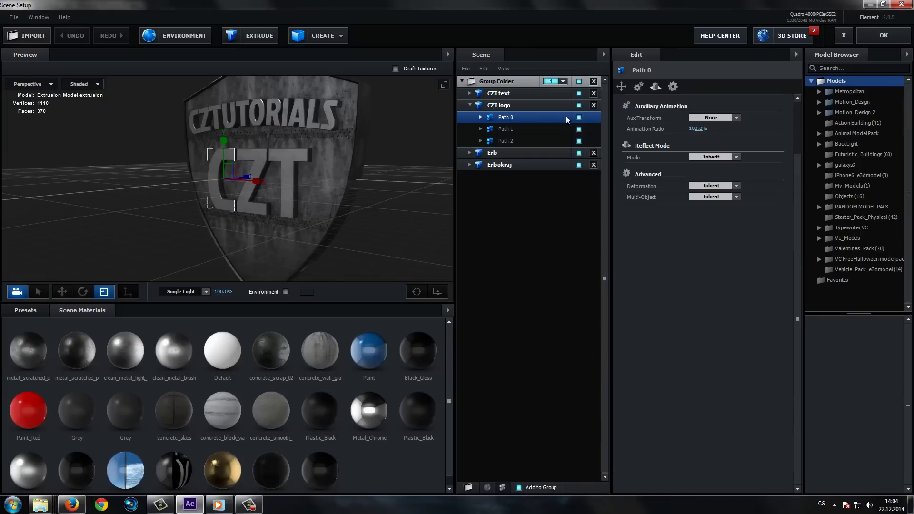
Step: Assign Path 0 to Channel 1, Path 1 to Channel 2, Path 2 to Channel 3, and apply with OK
click(708, 119)
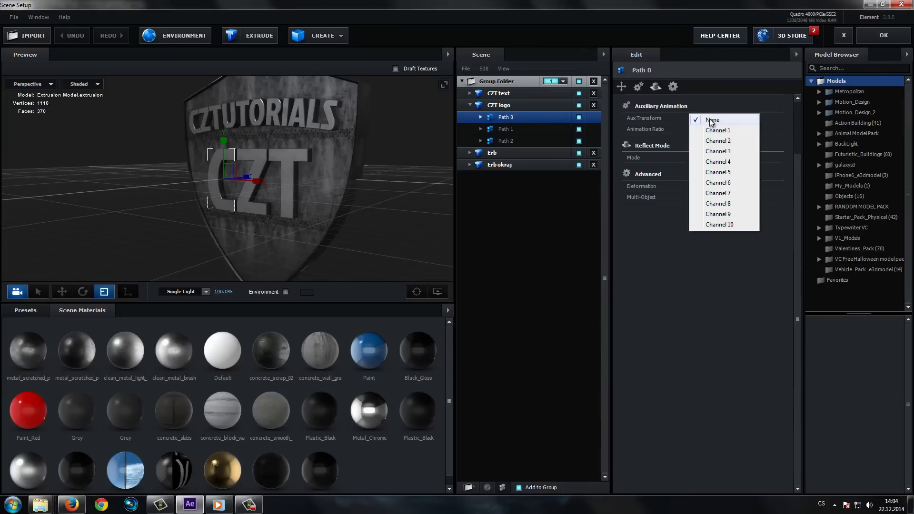
click(718, 132)
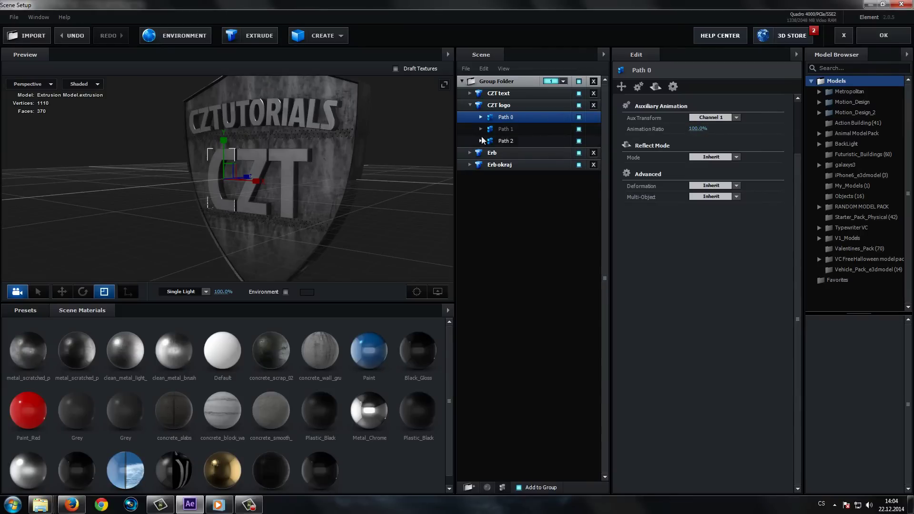
click(517, 129)
click(709, 119)
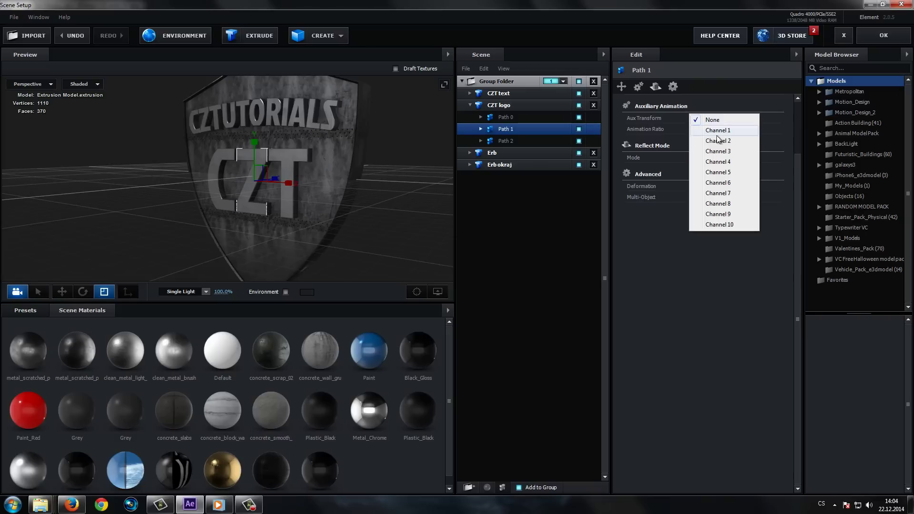
click(719, 141)
click(505, 141)
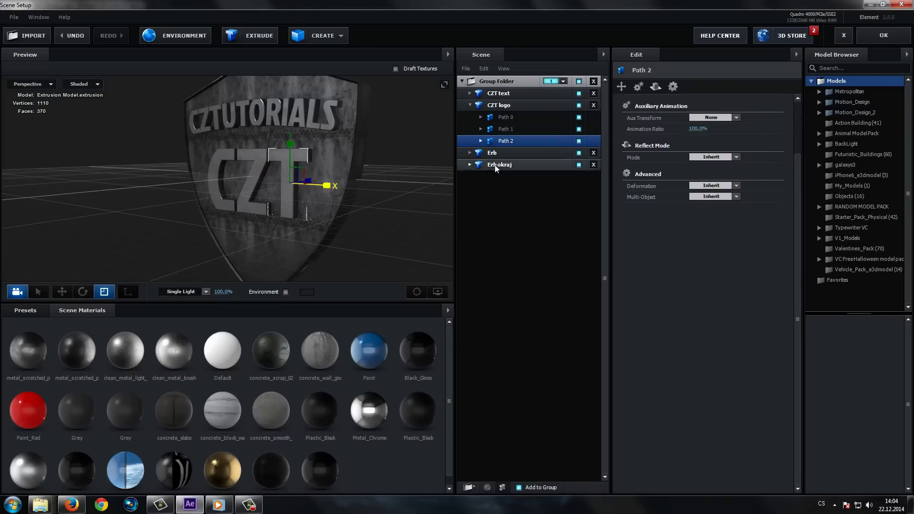
click(724, 118)
click(720, 152)
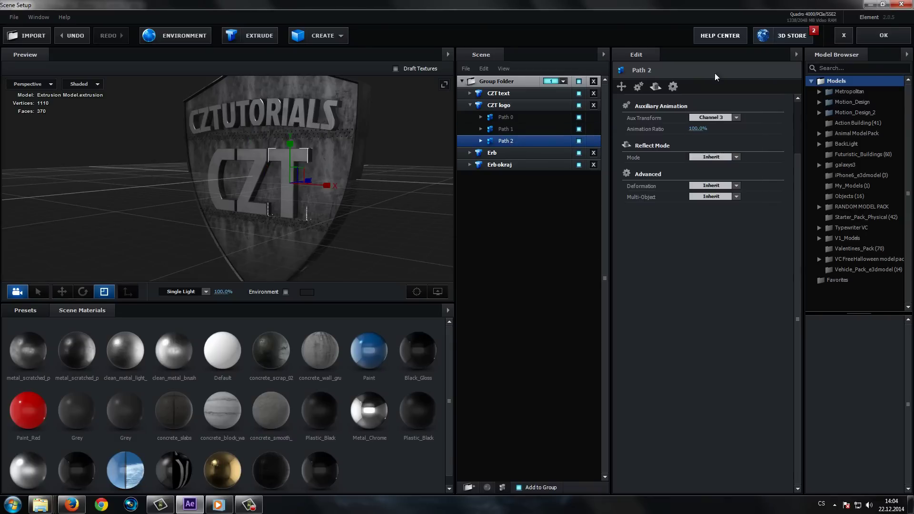
click(888, 41)
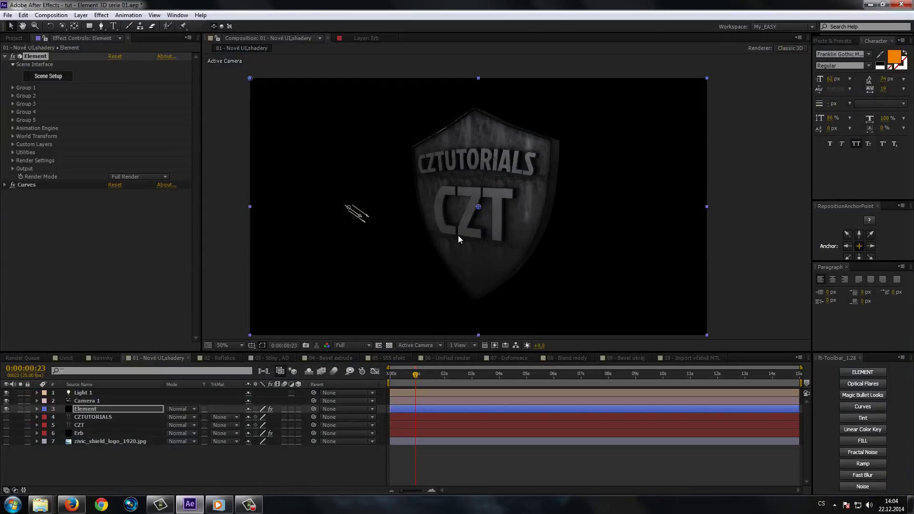
Step: Expand Group 1's Particle Replicator on the Element layer and reset Position XY to 960,540
click(75, 410)
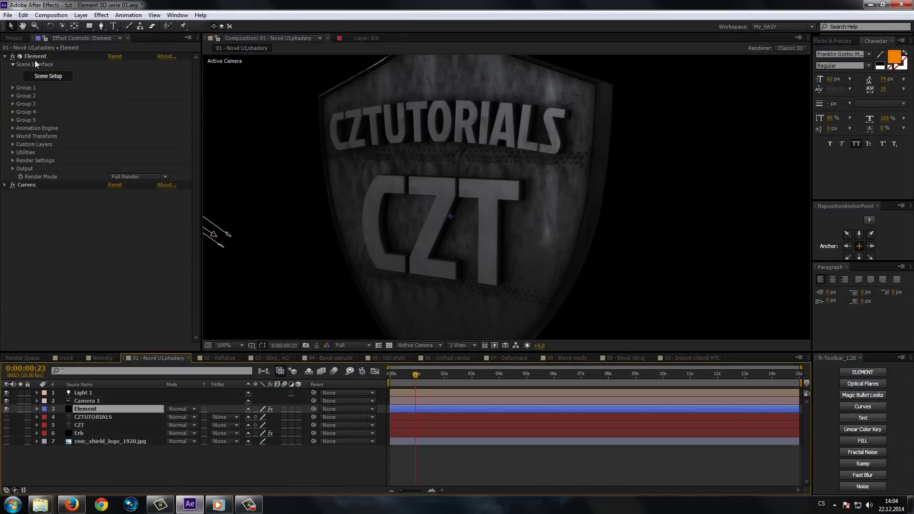
click(13, 88)
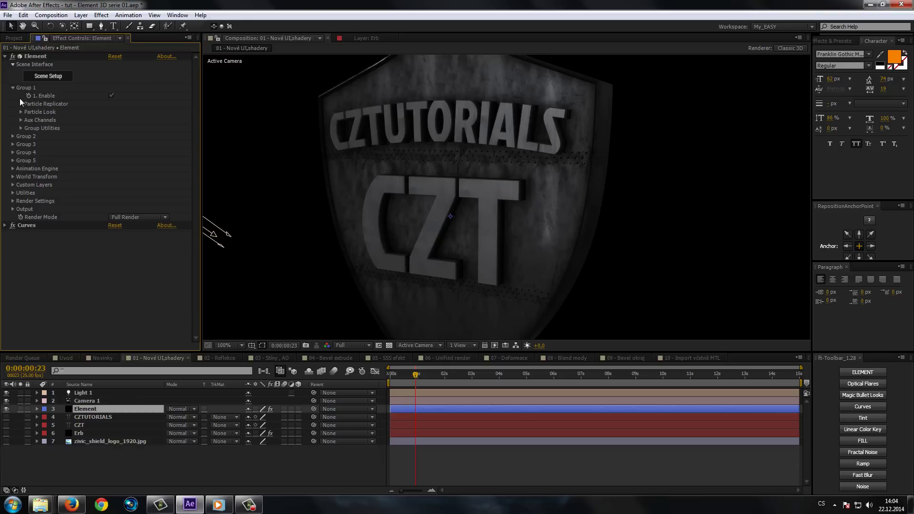
click(20, 103)
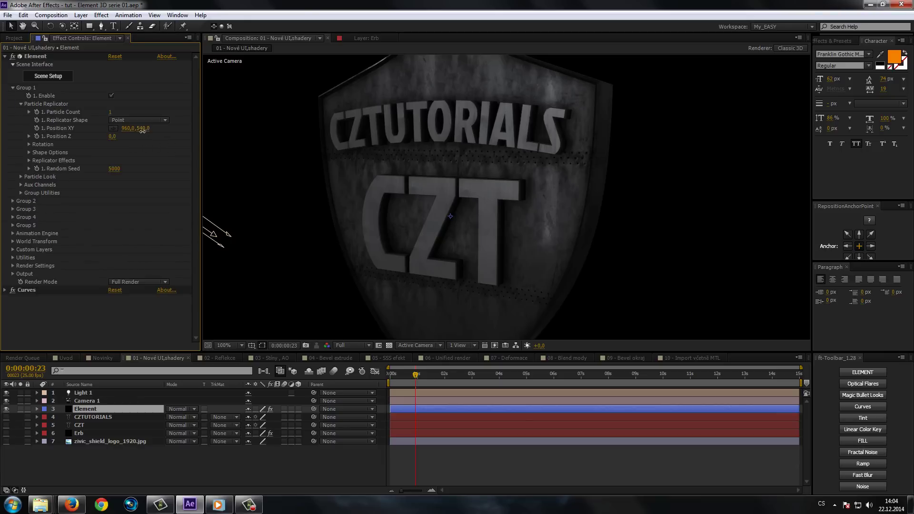
drag(143, 129, 202, 132)
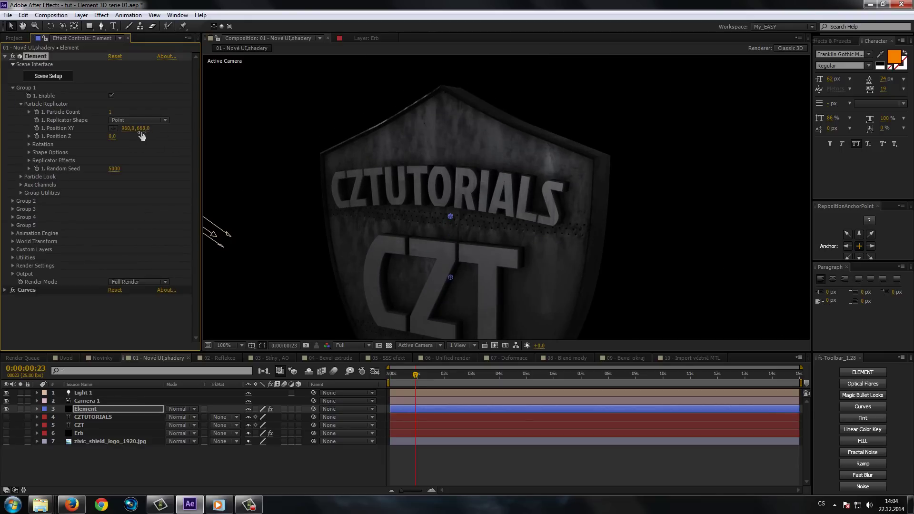
right_click(44, 129)
click(76, 199)
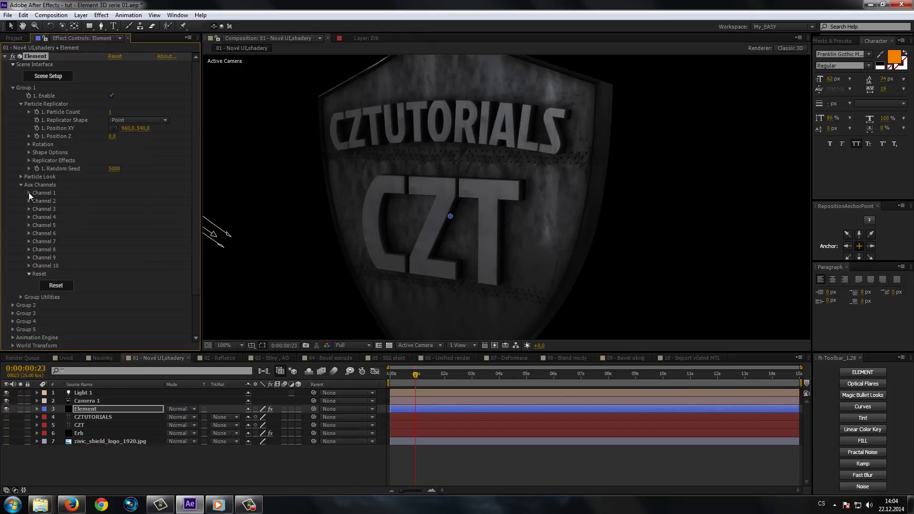
Step: Set Channel 1's Rotation Y to 30° and Position Z to -0,38, swinging the C outward
click(29, 193)
scroll(134, 207, down, 1)
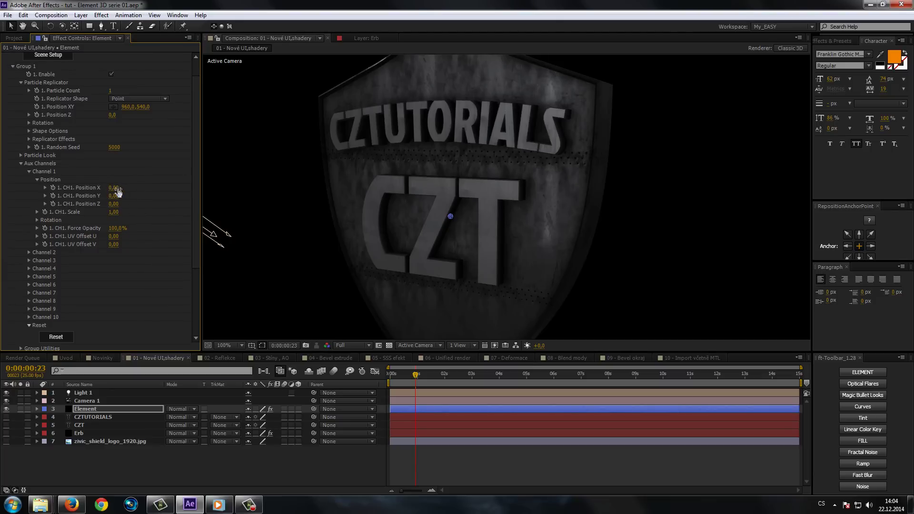
click(37, 220)
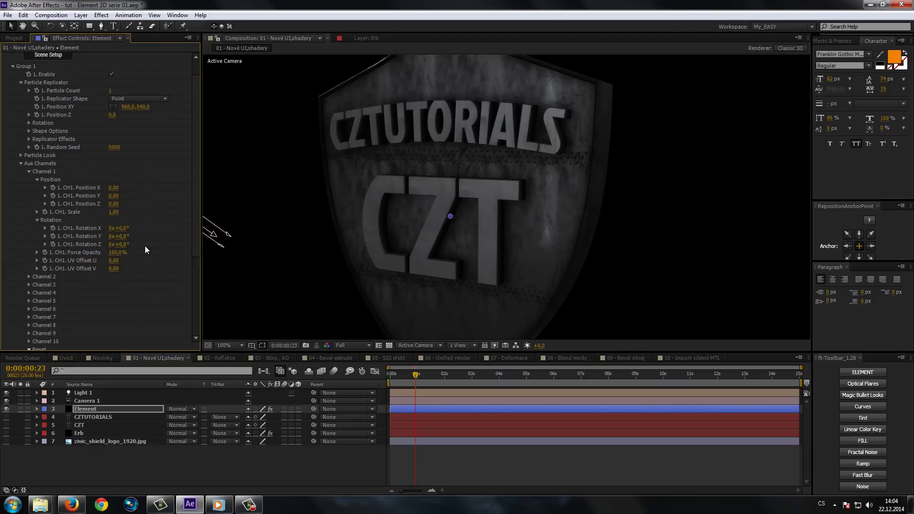
drag(120, 236, 135, 236)
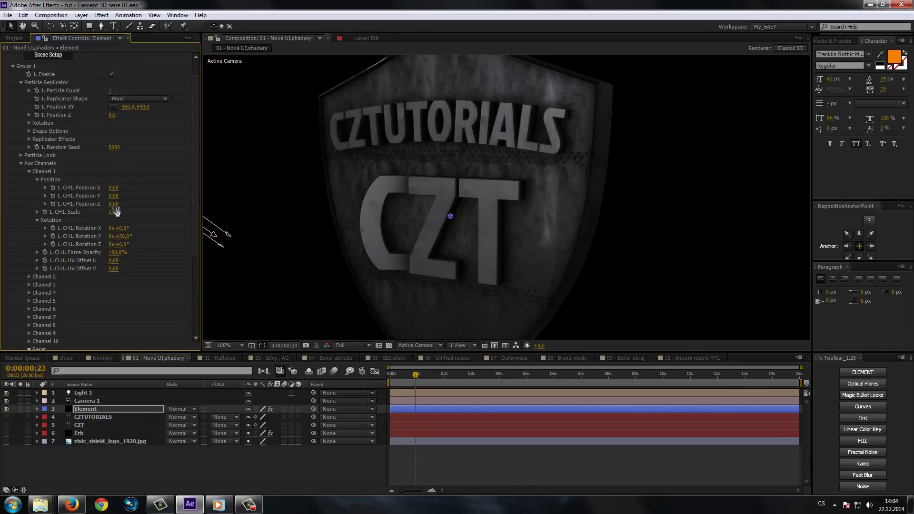
drag(116, 205, 98, 205)
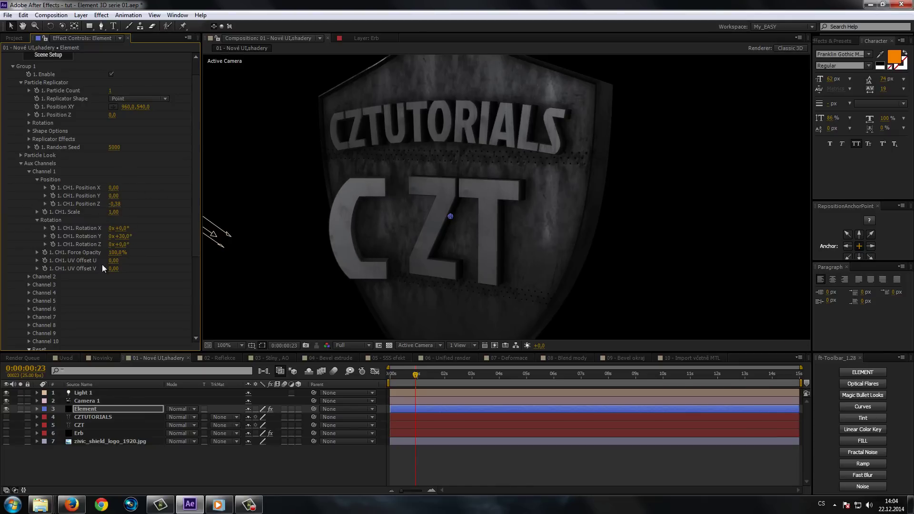
click(29, 276)
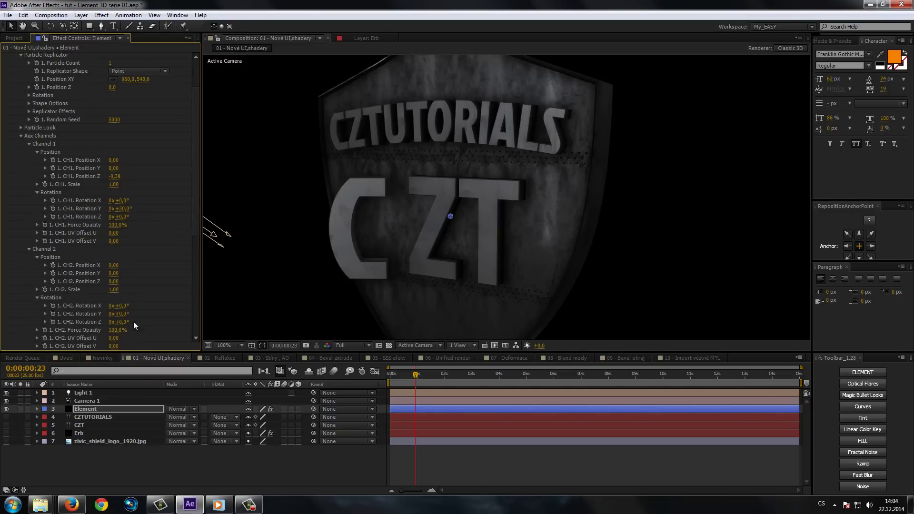
Step: Tilt the Z 21° via CH2 Rotation X and lower the T with CH3 Position Y 0,33
drag(117, 306, 133, 305)
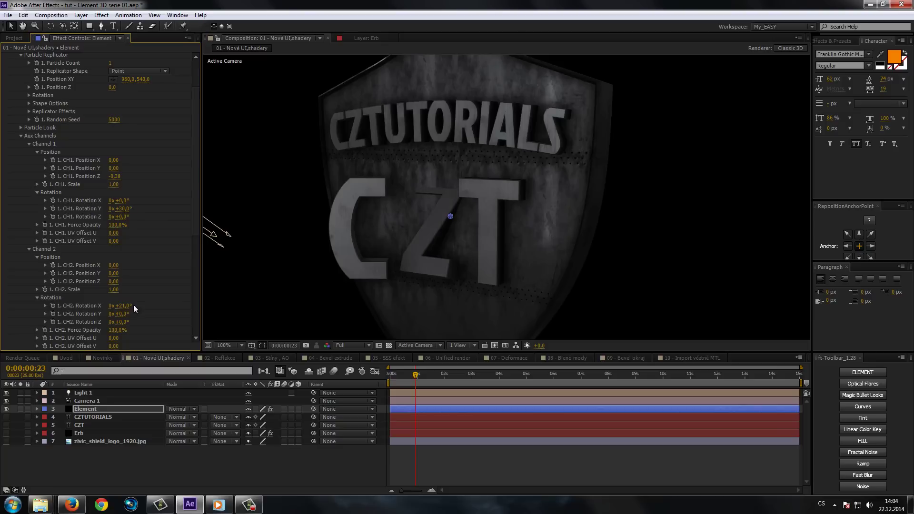
scroll(144, 319, down, 3)
click(29, 311)
scroll(32, 313, down, 3)
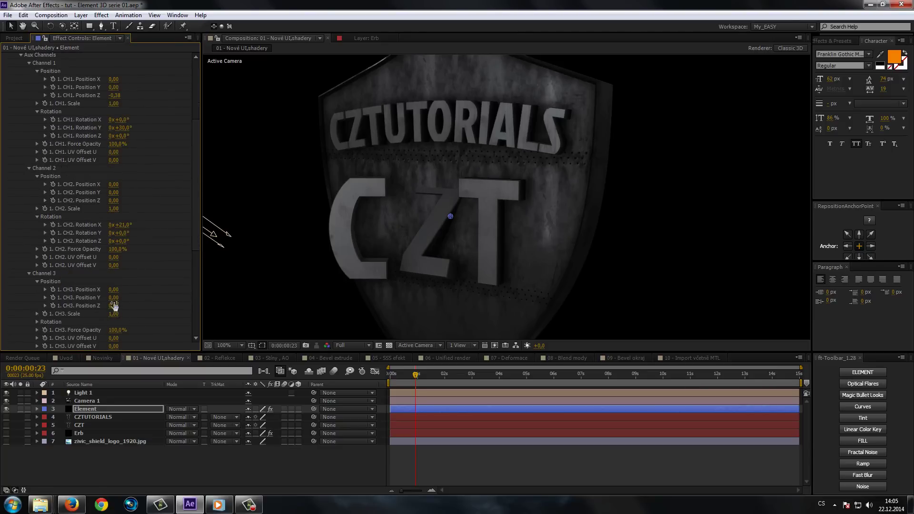
drag(113, 298, 129, 298)
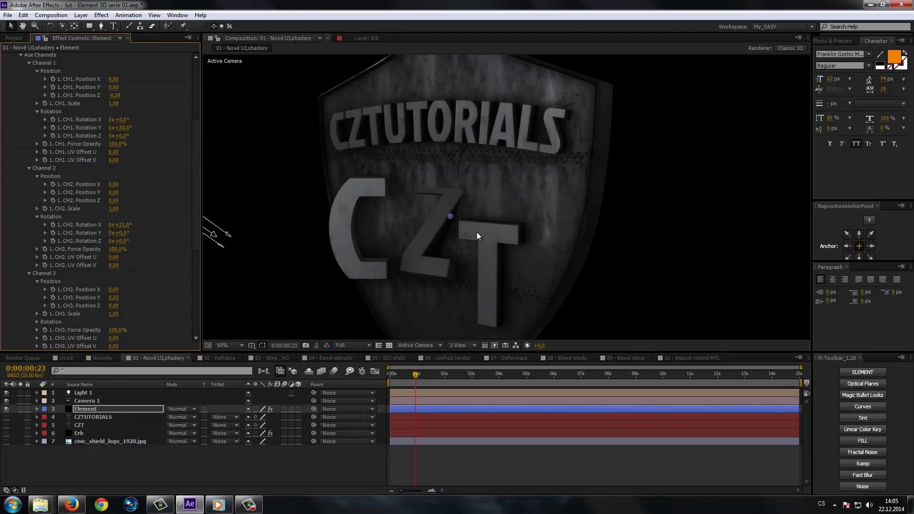
Step: Collapse Channel 1, Channel 2 and the Aux Channels section in Effect Controls
scroll(477, 233, down, 2)
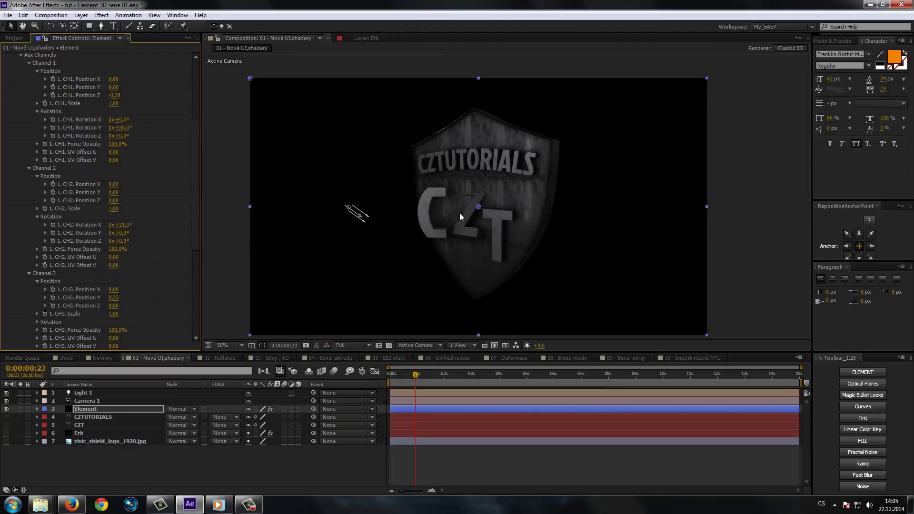
scroll(433, 213, up, 1)
scroll(438, 233, up, 1)
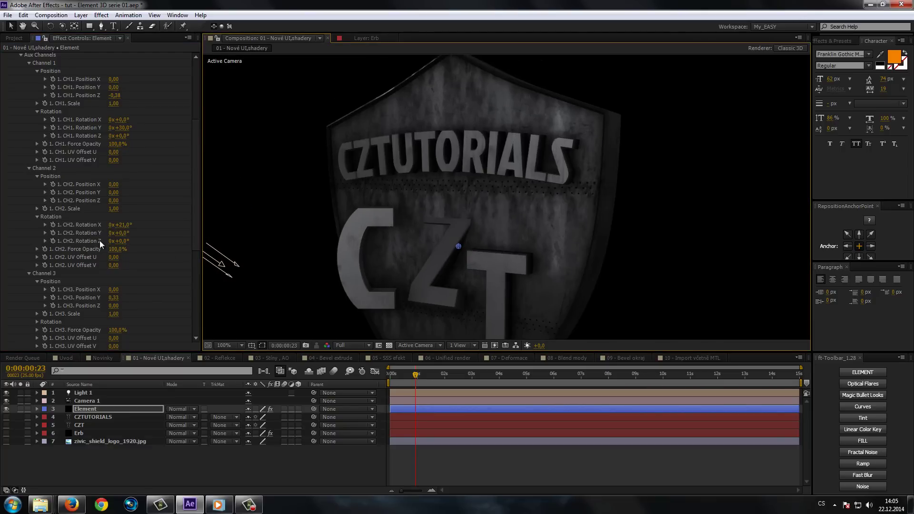
scroll(101, 243, up, 1)
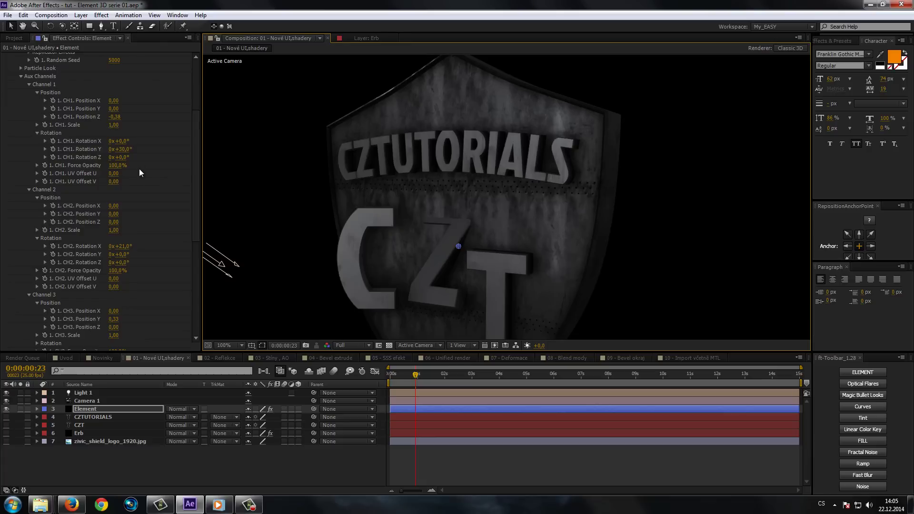
scroll(140, 170, up, 2)
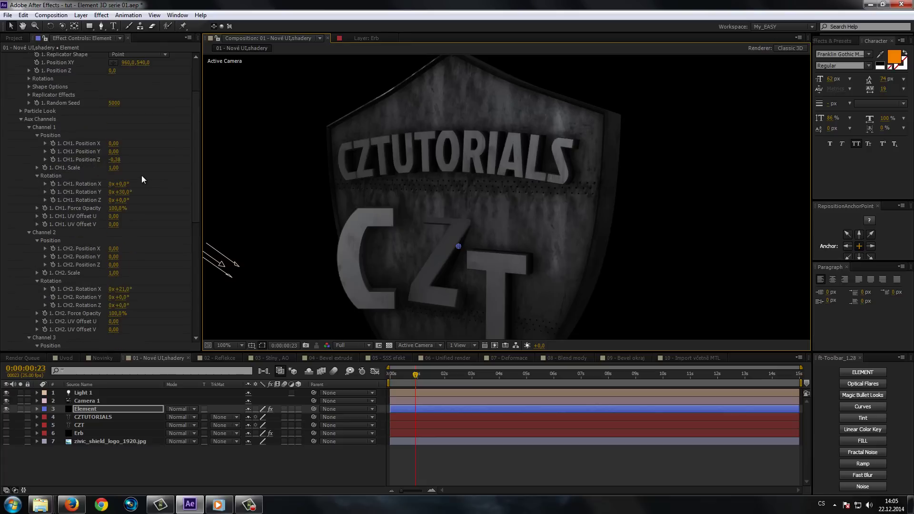
click(29, 127)
scroll(509, 214, down, 2)
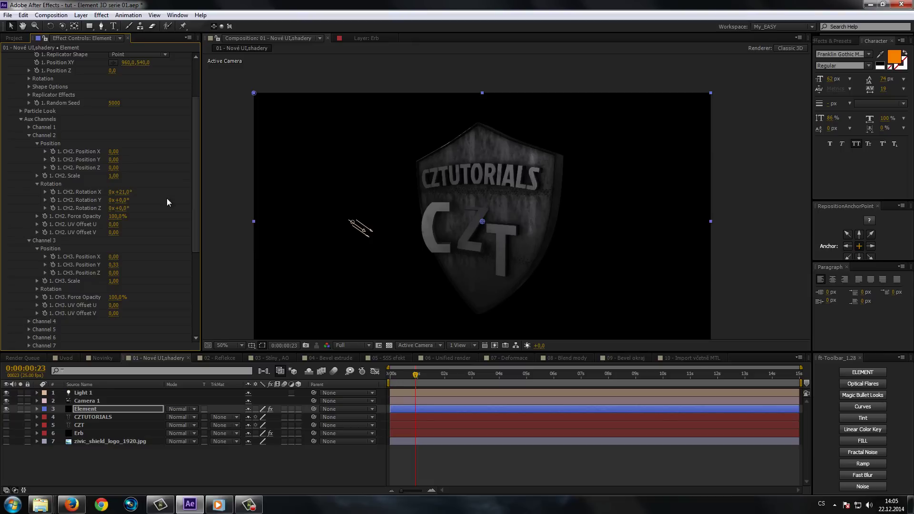
click(29, 135)
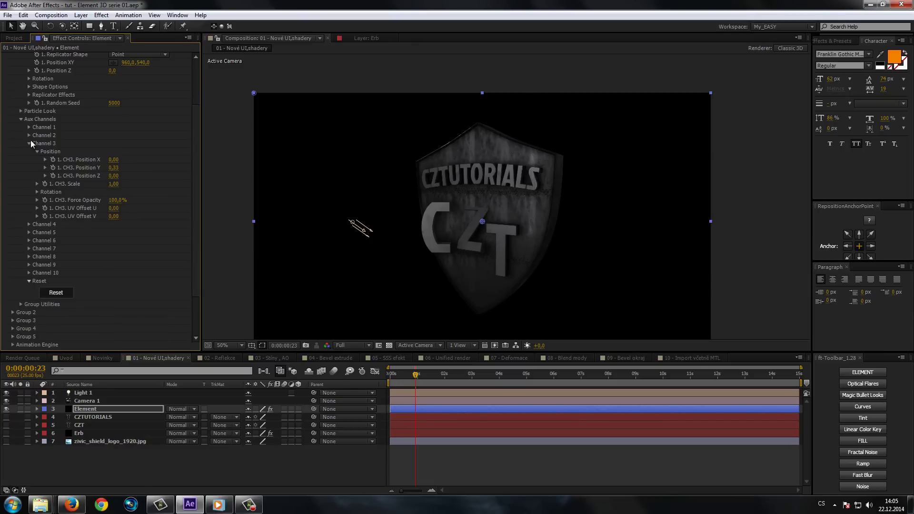
click(21, 119)
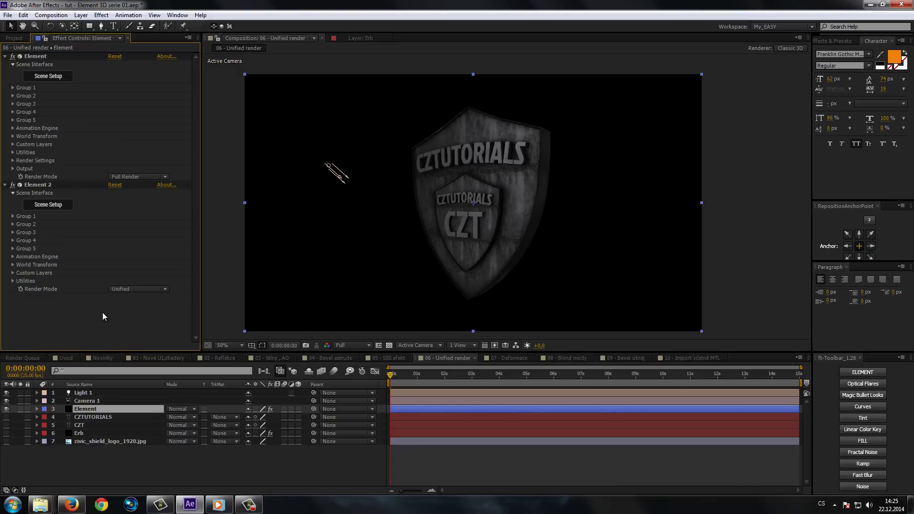
Step: Select the Element layer and its Element effects, browsing the Edit menu without running anything
click(93, 408)
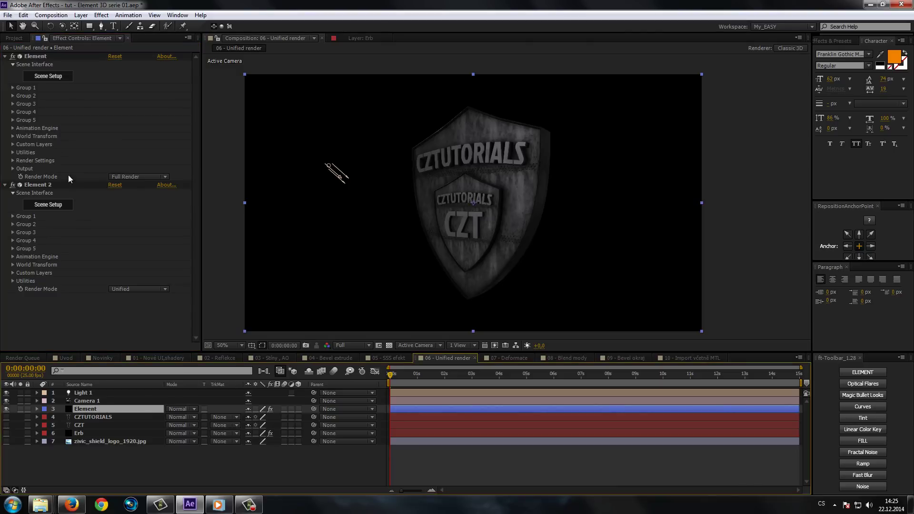
click(33, 56)
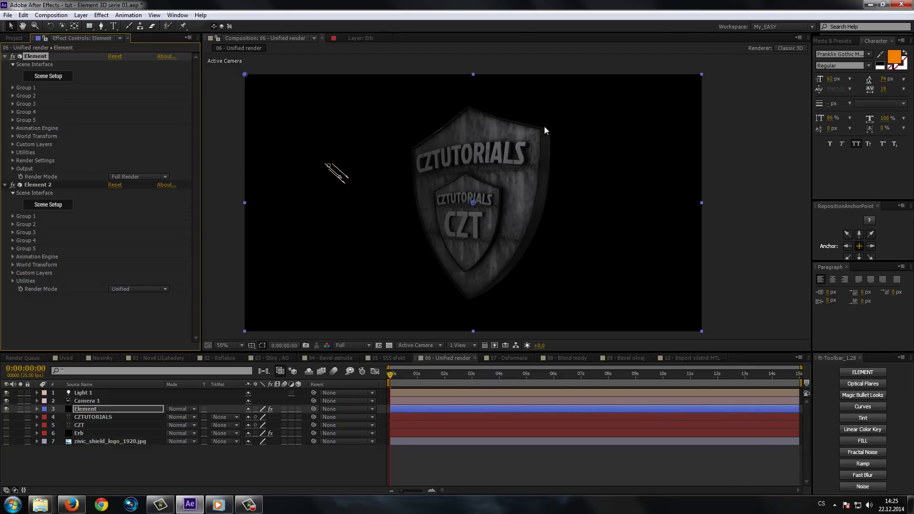
click(45, 185)
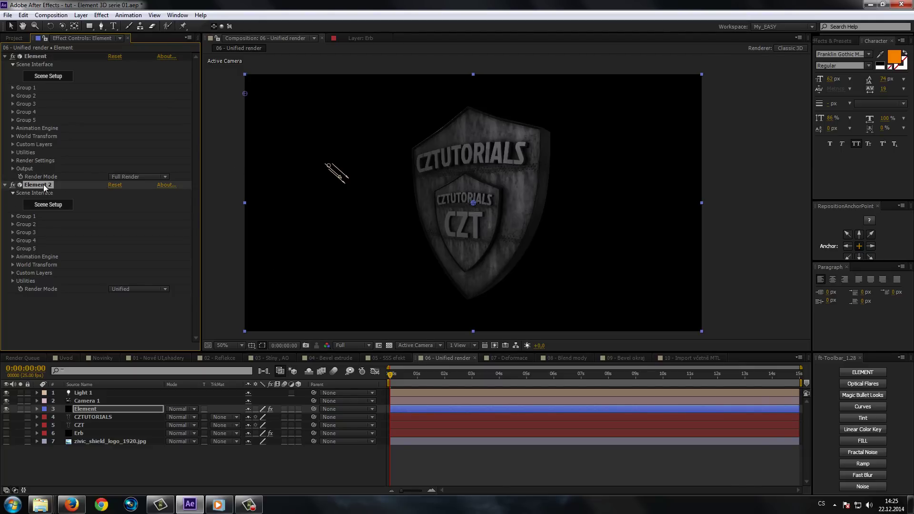
click(37, 66)
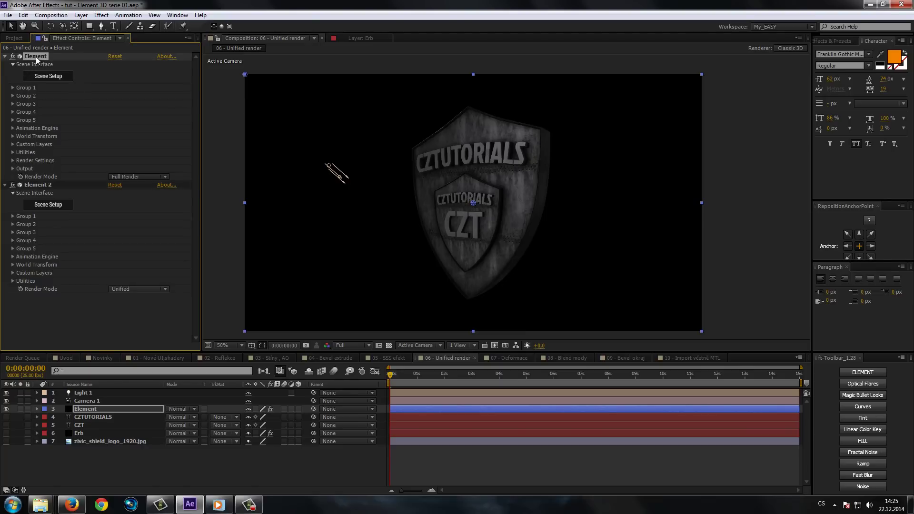
click(23, 15)
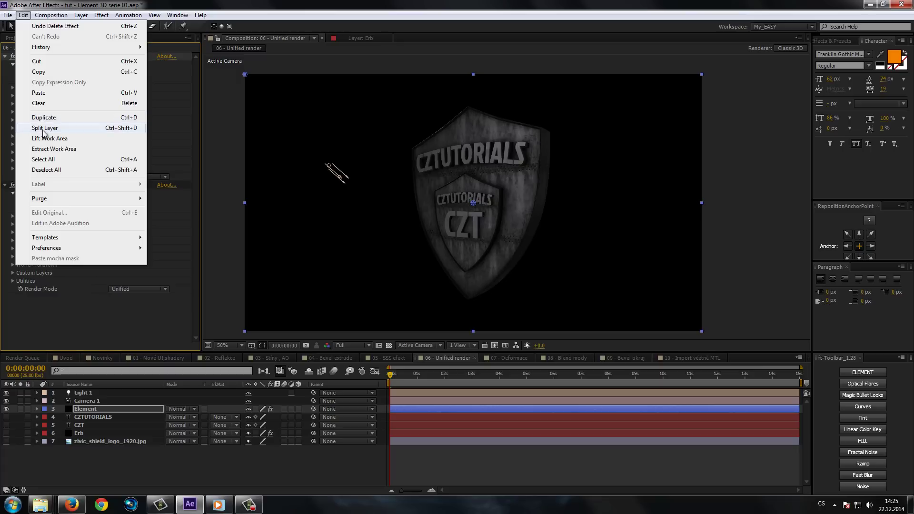
click(75, 320)
Step: Keep Element 2 on Unified render mode and expand its World Transform settings
click(37, 185)
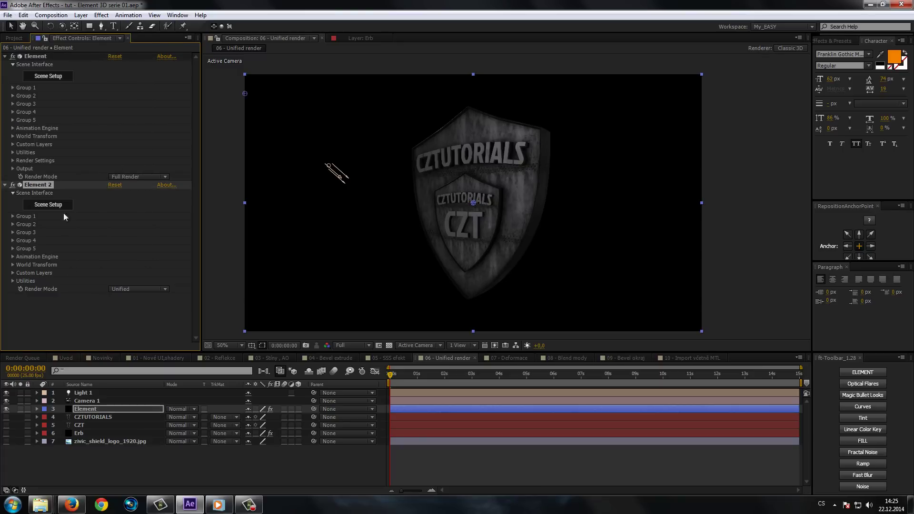
click(122, 291)
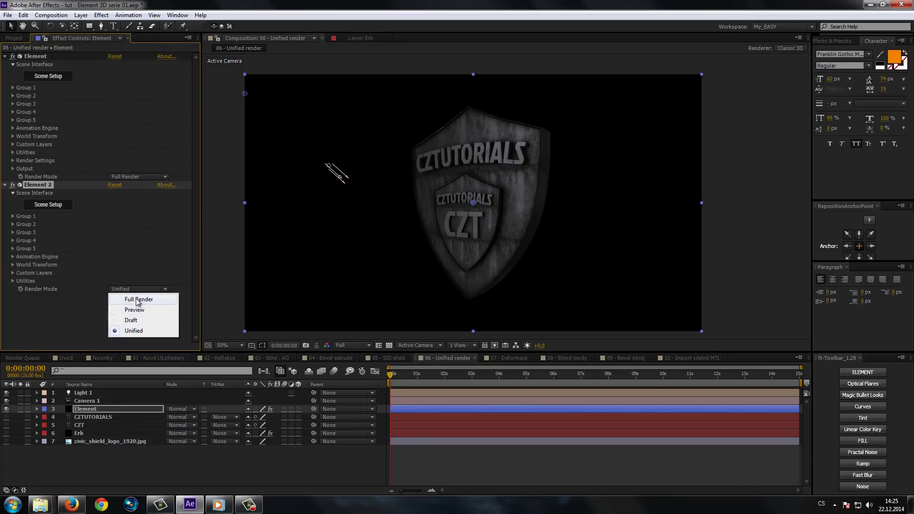
click(129, 340)
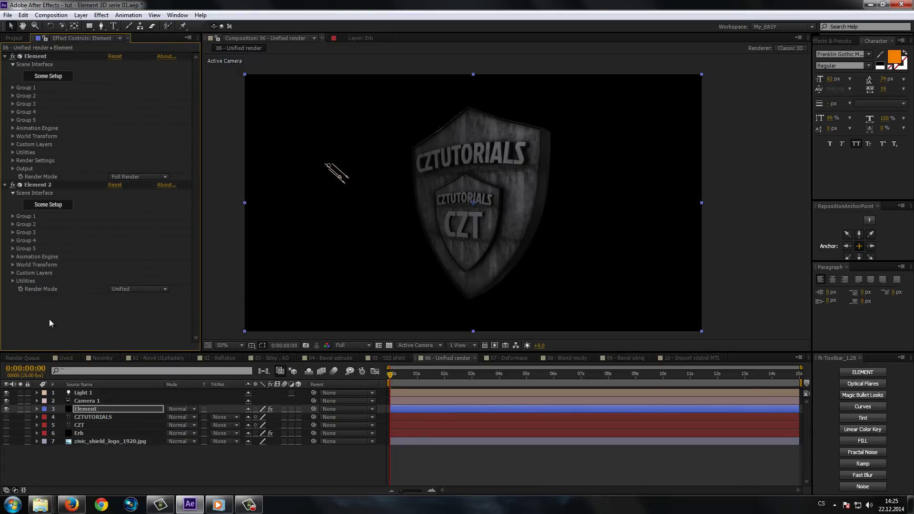
click(37, 186)
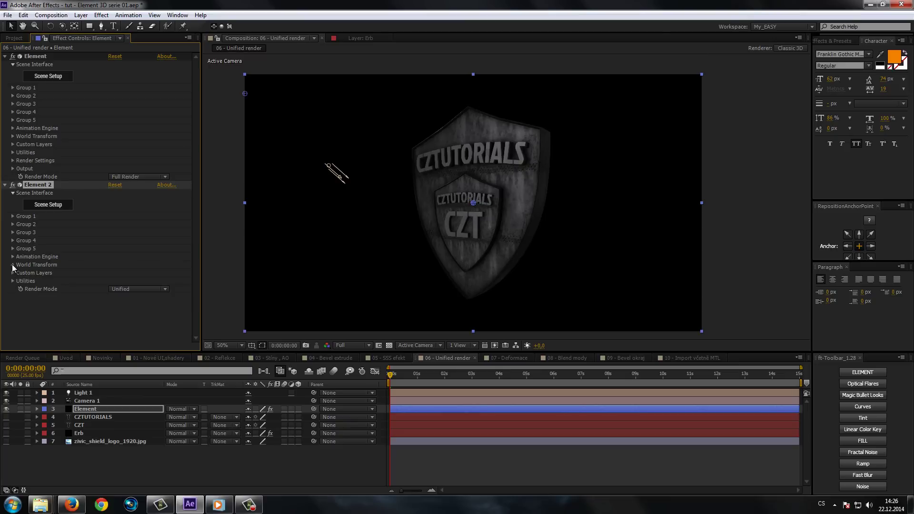
click(13, 264)
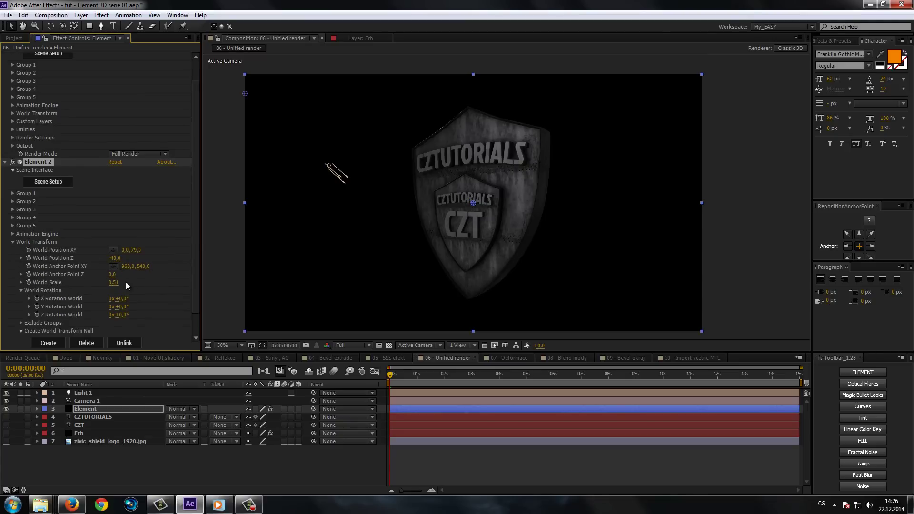
Step: Zoom the shield to 100% and pan across it, then return to 50% and select the Element layer
click(13, 242)
key(period)
drag(474, 249, 448, 257)
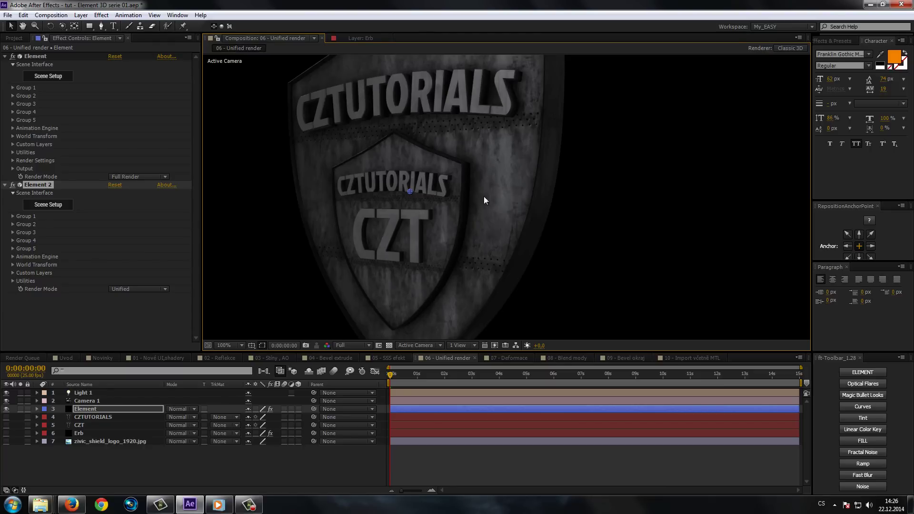
key(comma)
key(comma)
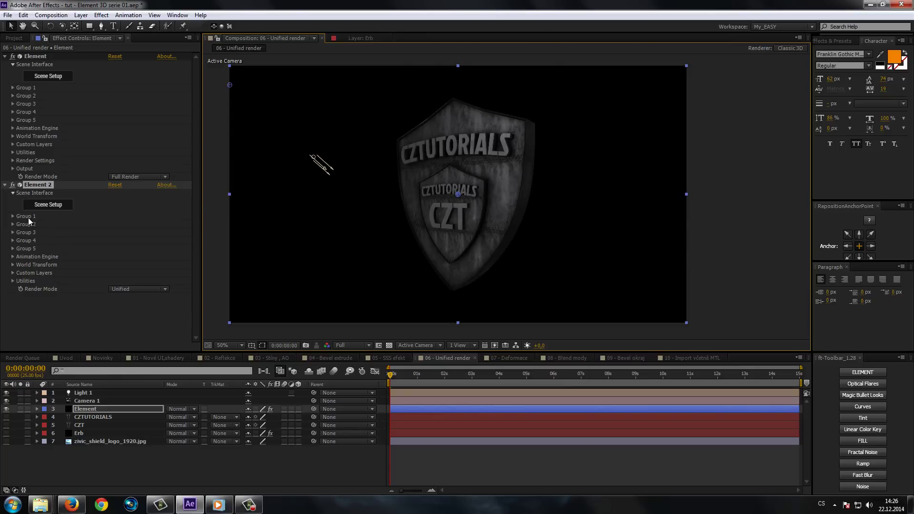
click(91, 410)
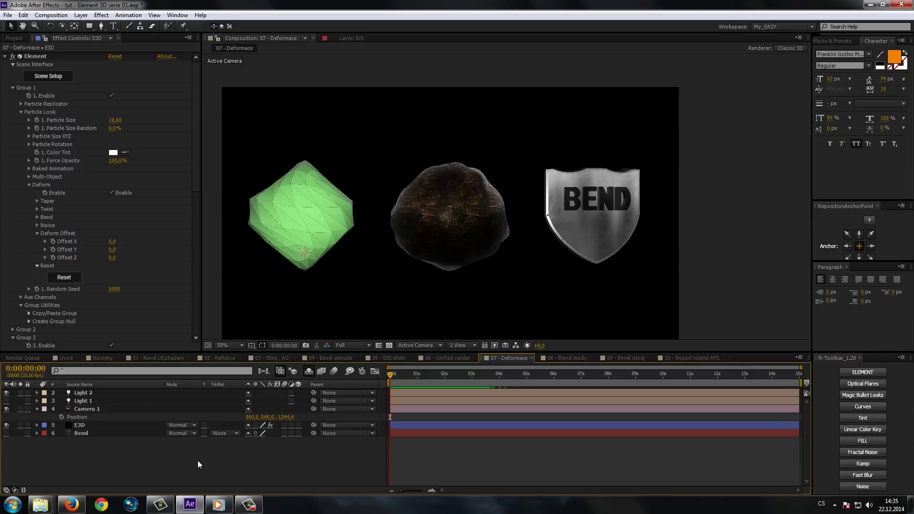
Step: Toggle Group 1's deformation off and on, then scrub the timeline to watch the shapes deform
click(20, 113)
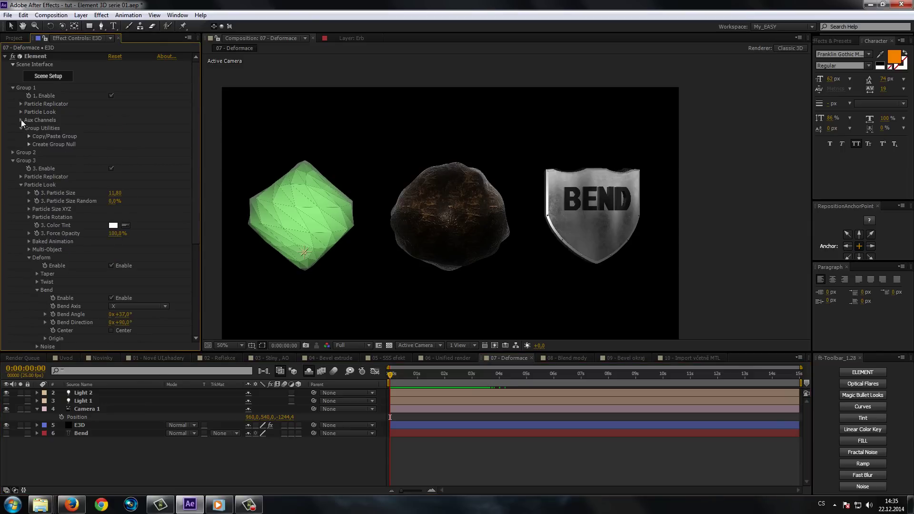
click(21, 112)
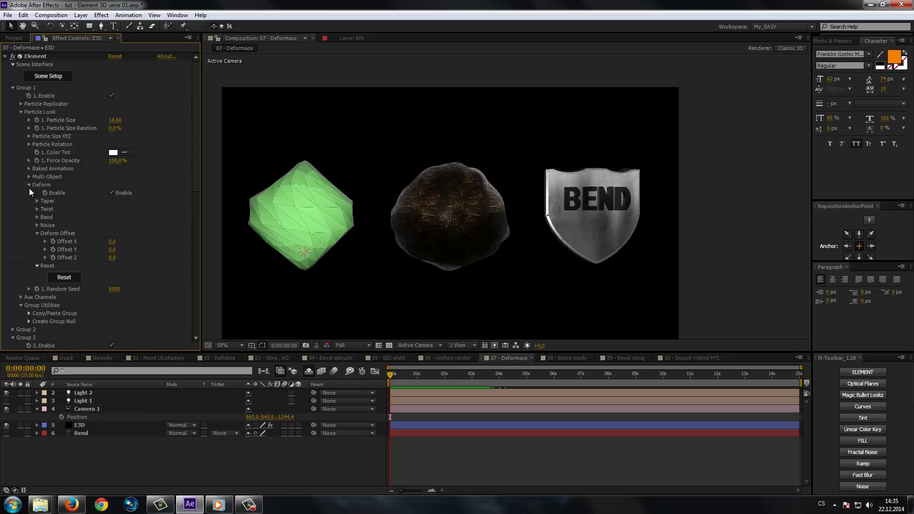
click(111, 193)
click(112, 193)
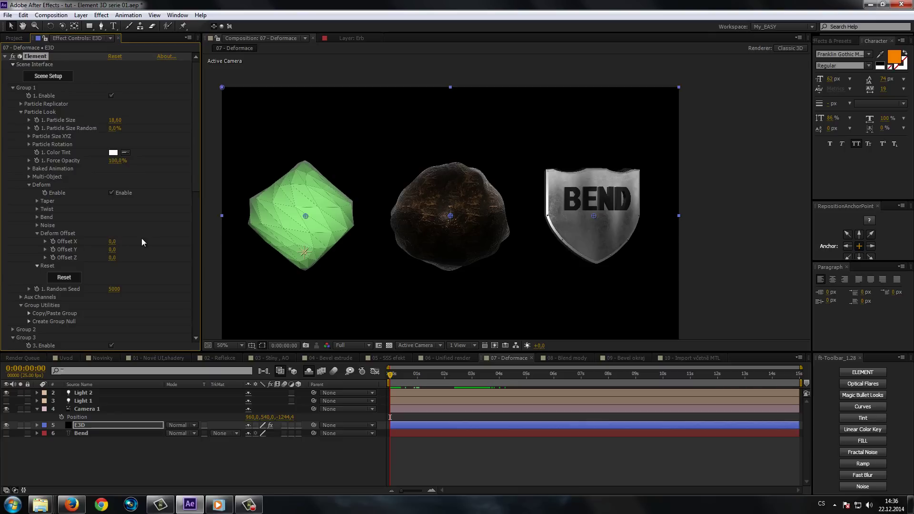
drag(393, 377, 470, 376)
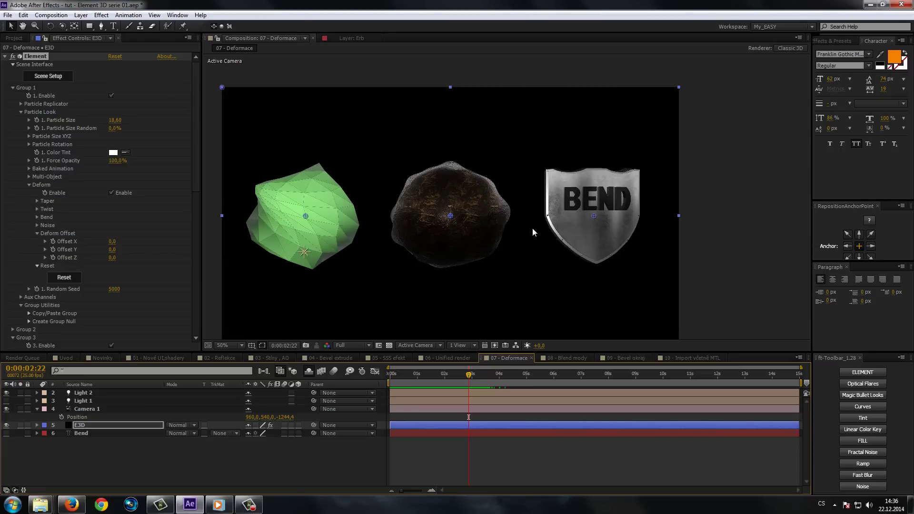
Step: Orbit the scene camera around the three deformed objects
click(37, 217)
click(37, 218)
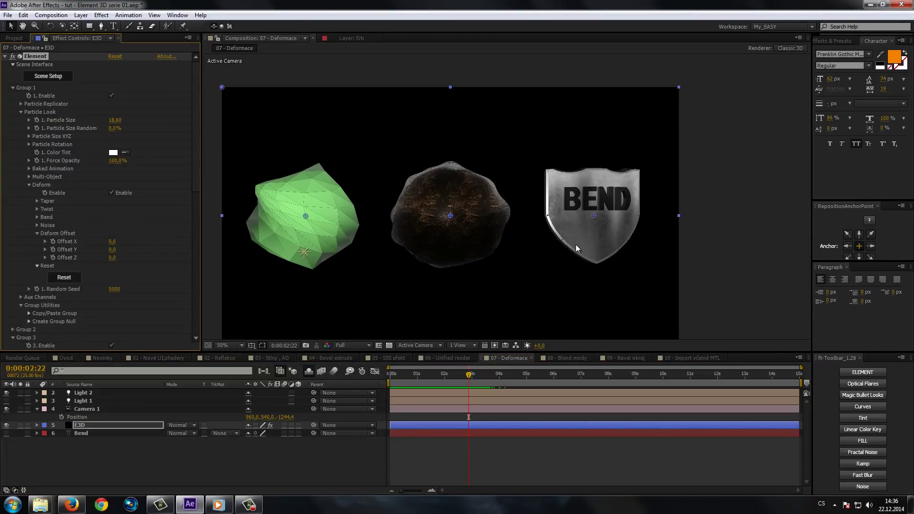
key(c)
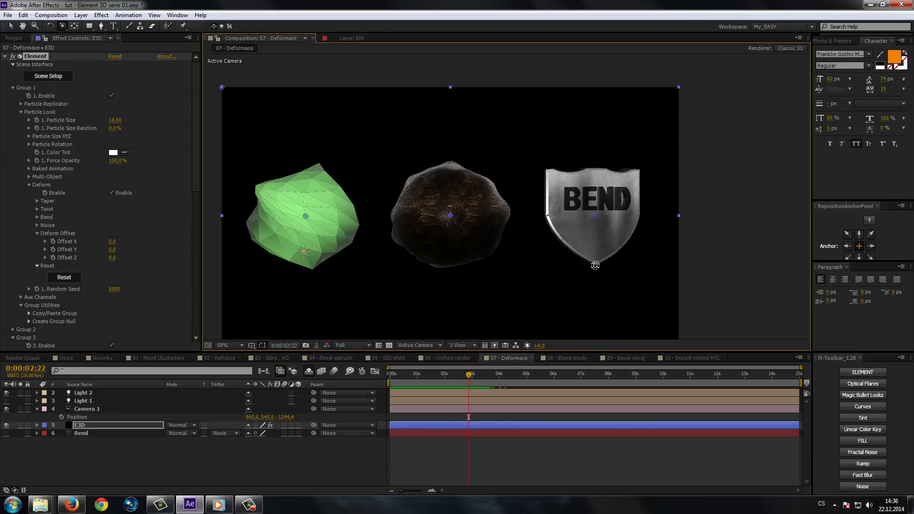
mouse_move(593, 265)
mouse_down()
mouse_move(524, 286)
mouse_move(362, 276)
mouse_up()
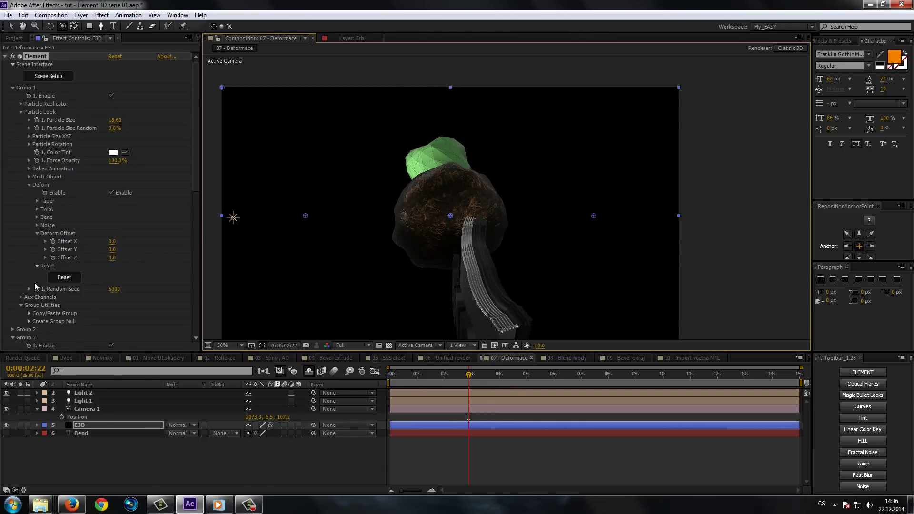
scroll(36, 287, down, 3)
scroll(35, 307, down, 3)
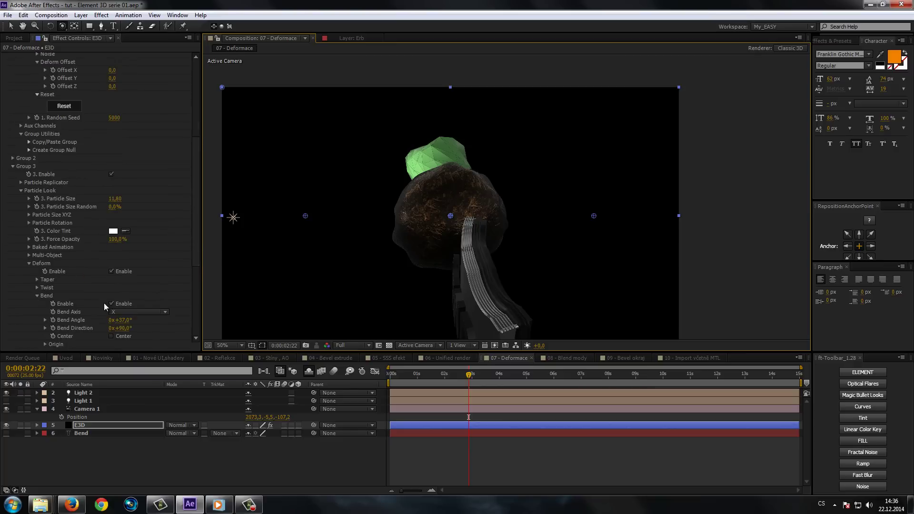
scroll(109, 286, down, 2)
Step: Compare Group 3 with deformation off and on, then raise its Bend Angle so the shield curls further
click(111, 272)
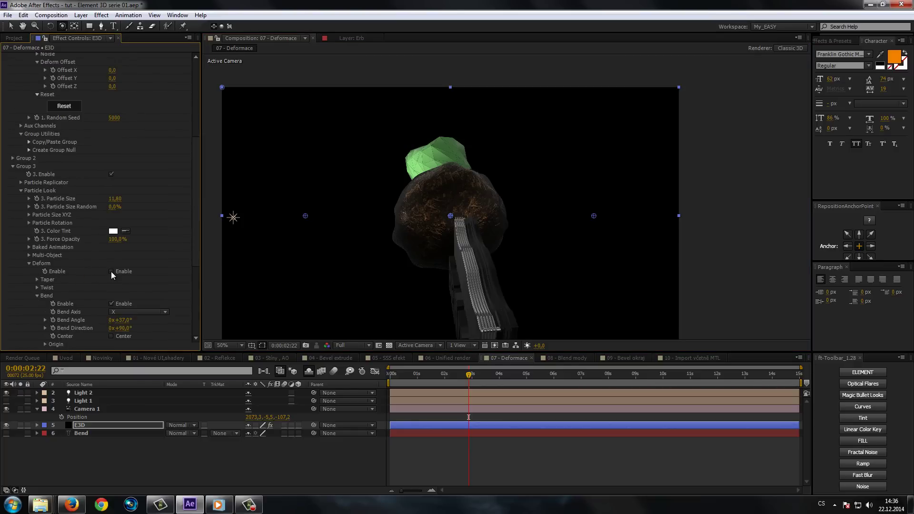
click(111, 272)
scroll(151, 290, down, 2)
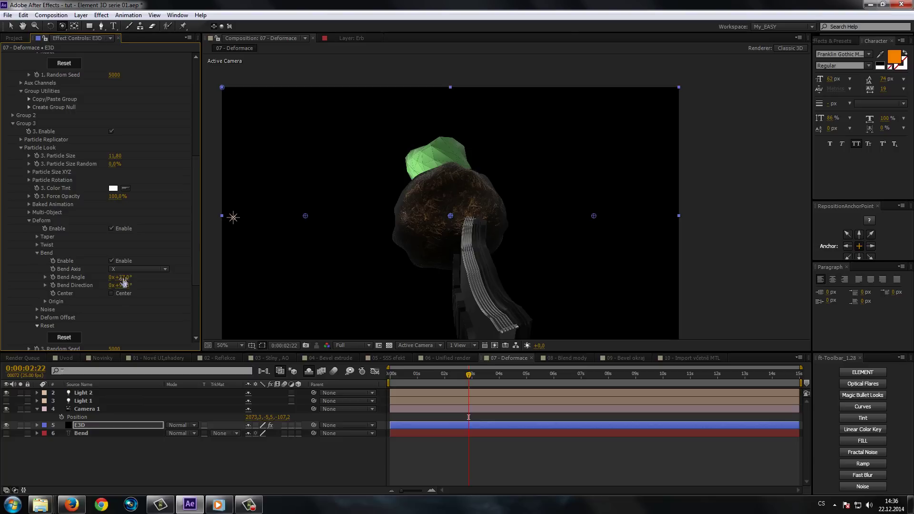
drag(120, 277, 161, 276)
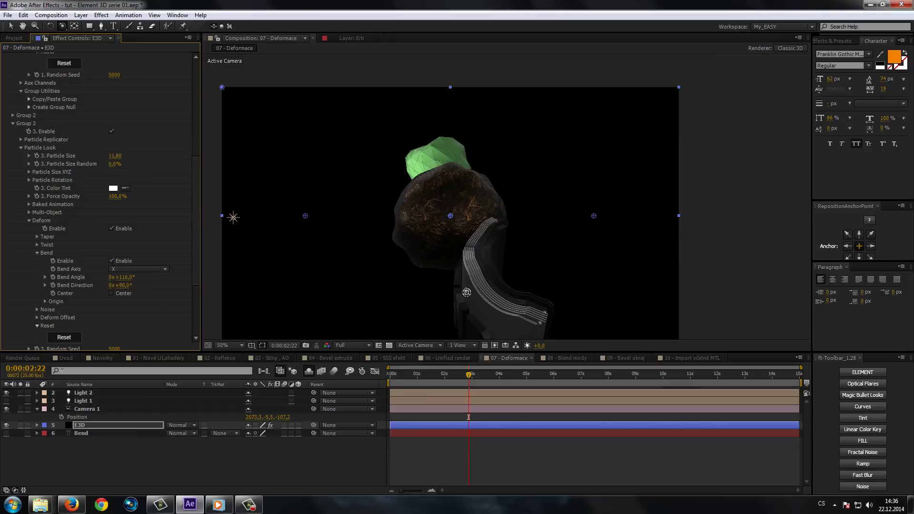
drag(466, 276, 471, 281)
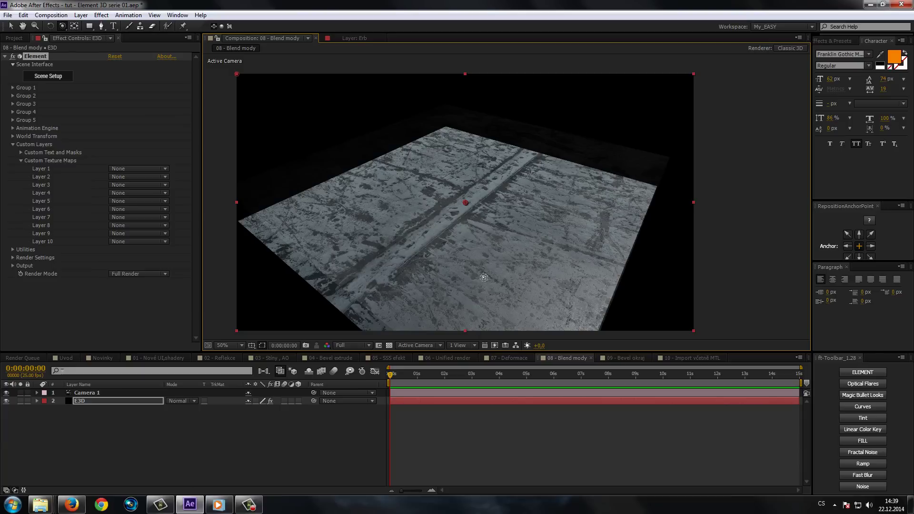
Step: Orbit the camera closer over the weathered textured floor plane for a higher, brighter view
mouse_move(398, 232)
mouse_down()
mouse_move(420, 245)
mouse_move(482, 241)
mouse_move(419, 238)
mouse_up()
mouse_move(395, 239)
mouse_down()
mouse_move(324, 228)
mouse_move(454, 243)
mouse_move(438, 233)
mouse_move(466, 230)
mouse_move(473, 246)
mouse_move(464, 238)
mouse_up()
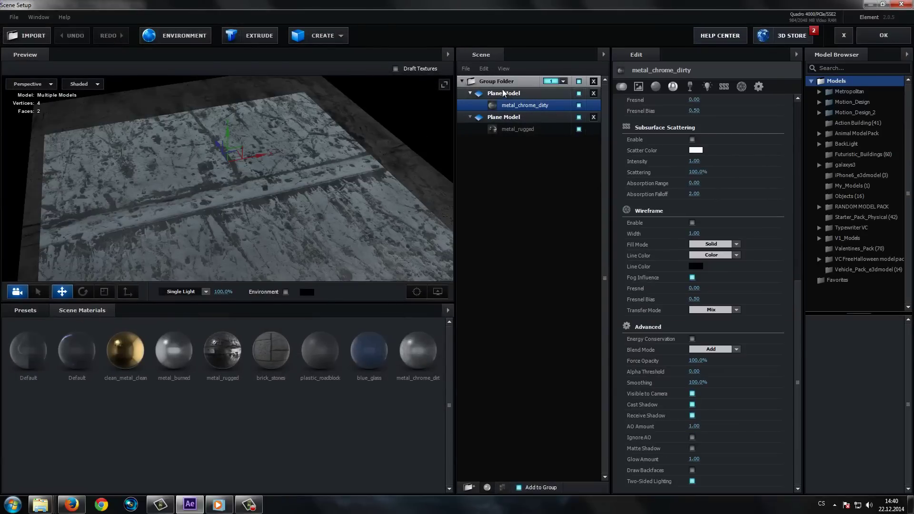
Step: Check the two Plane Models and rotate the preview around the floor
click(501, 95)
click(504, 117)
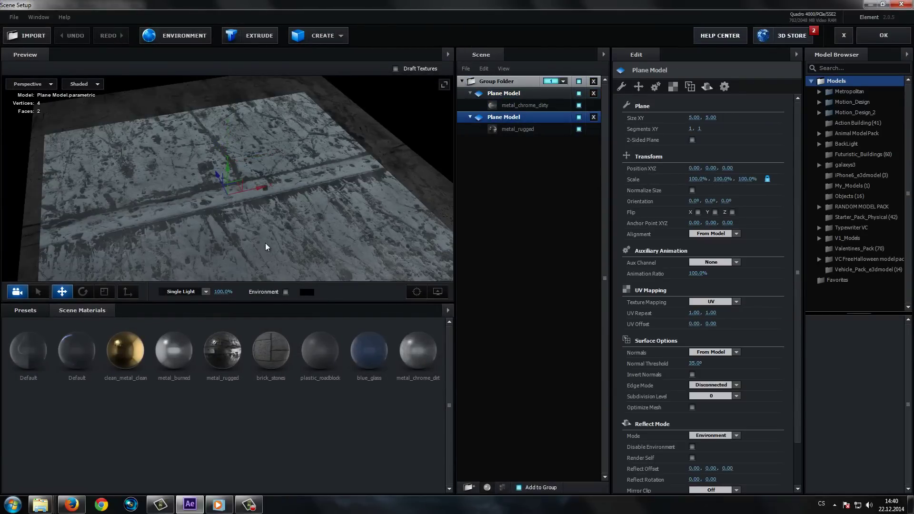
drag(265, 243, 272, 229)
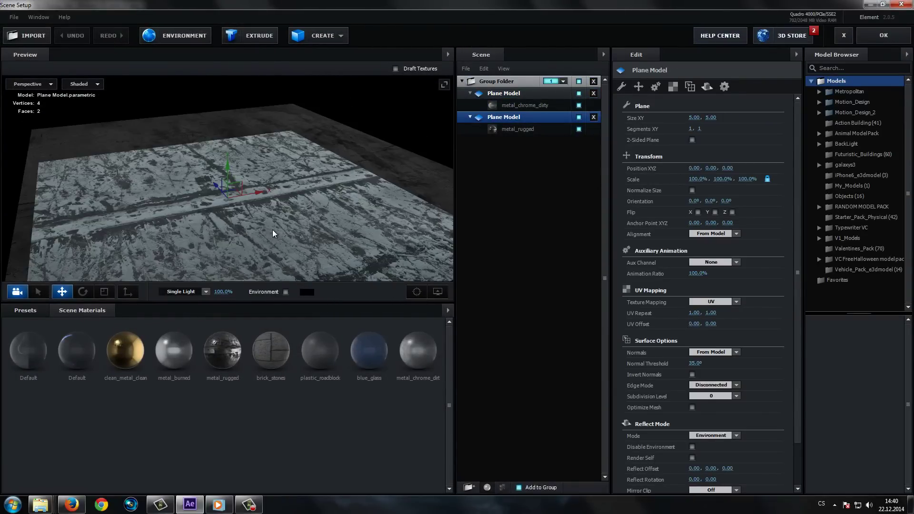
Step: Compare metal_chrome_dirty's blend mode Normal against Add, keep Add, and apply the scene
click(524, 105)
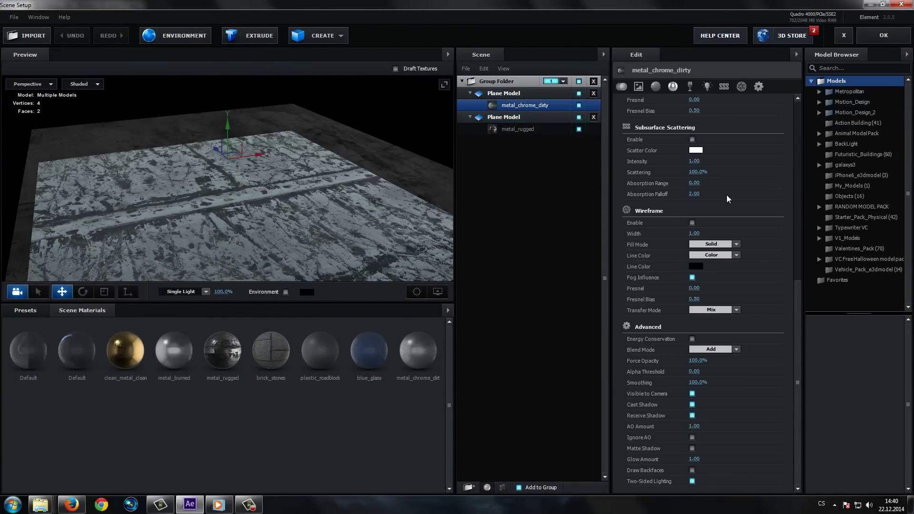
click(759, 87)
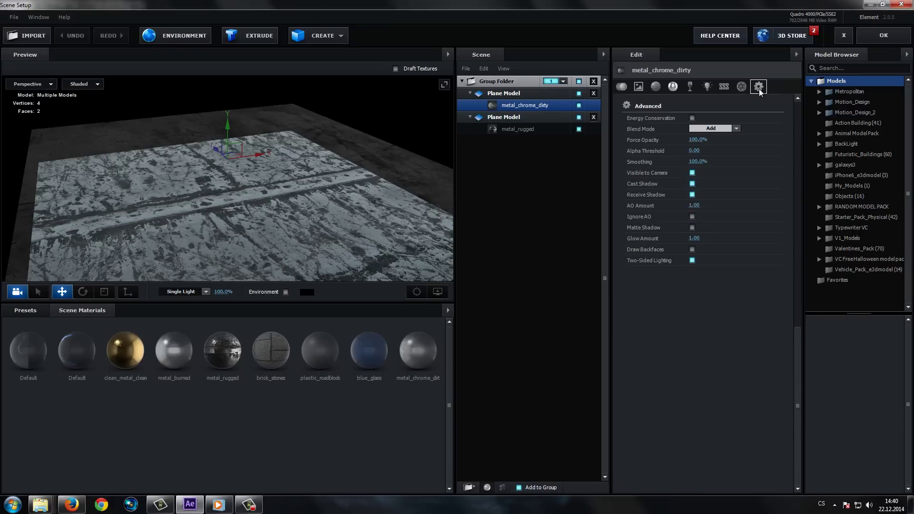
click(703, 128)
click(714, 129)
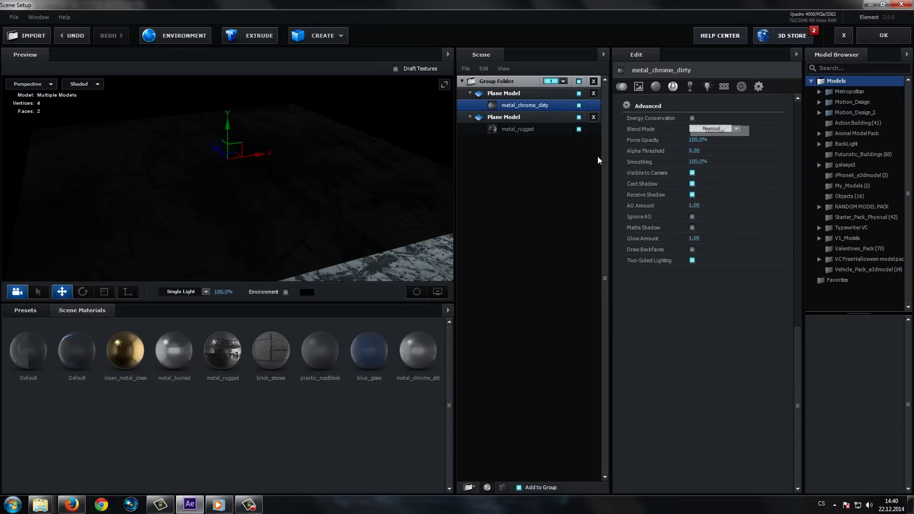
drag(310, 210, 285, 210)
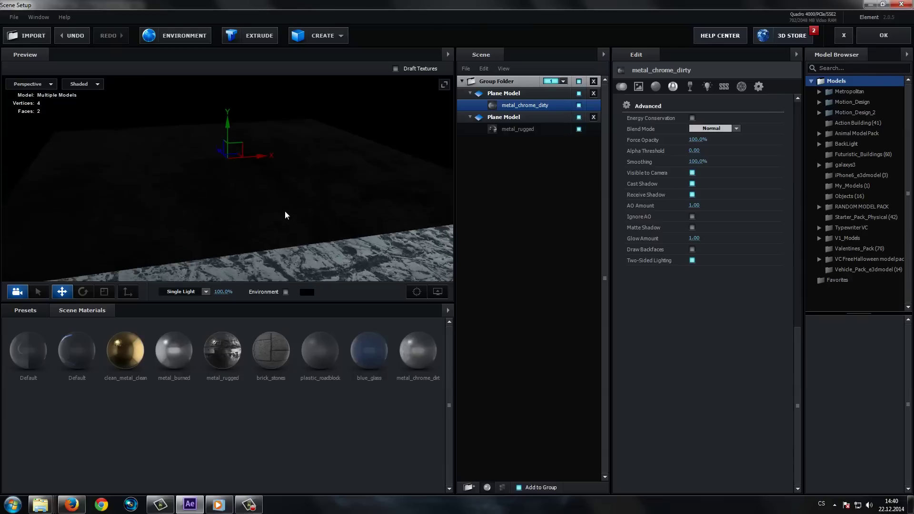
click(730, 129)
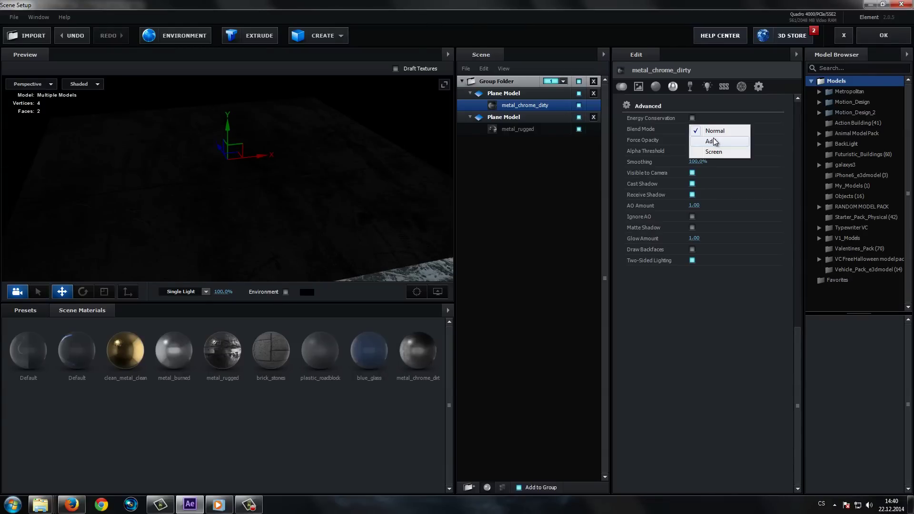
click(715, 142)
mouse_move(253, 213)
mouse_down()
mouse_move(222, 277)
mouse_move(279, 225)
mouse_up()
click(884, 35)
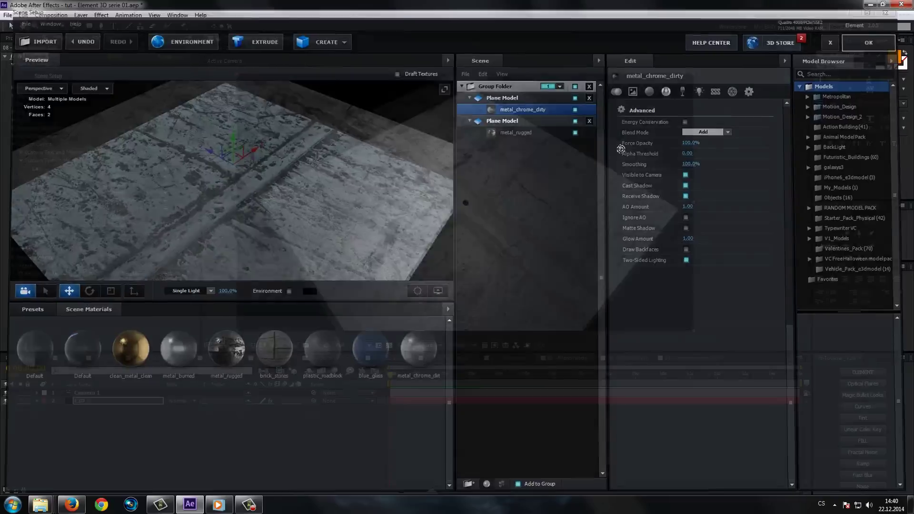
click(621, 360)
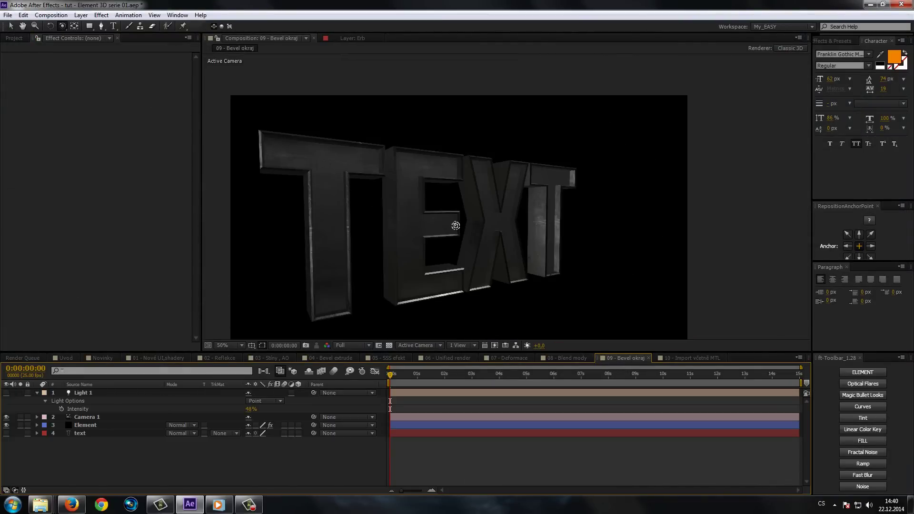
Step: Orbit to face the bevelled 3D TEXT, then open the Element layer's Scene Setup
scroll(458, 253, up, 2)
mouse_move(439, 268)
mouse_down()
mouse_move(319, 255)
mouse_move(296, 227)
mouse_up()
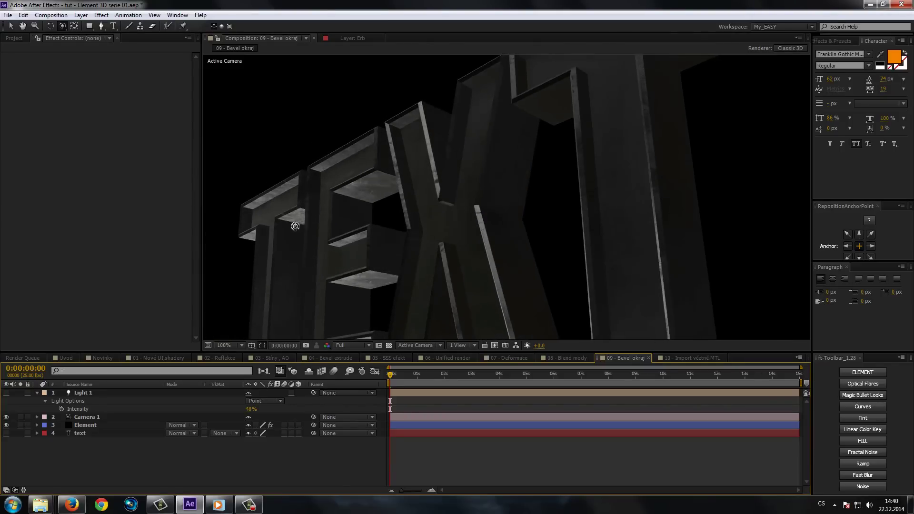
drag(295, 227, 498, 287)
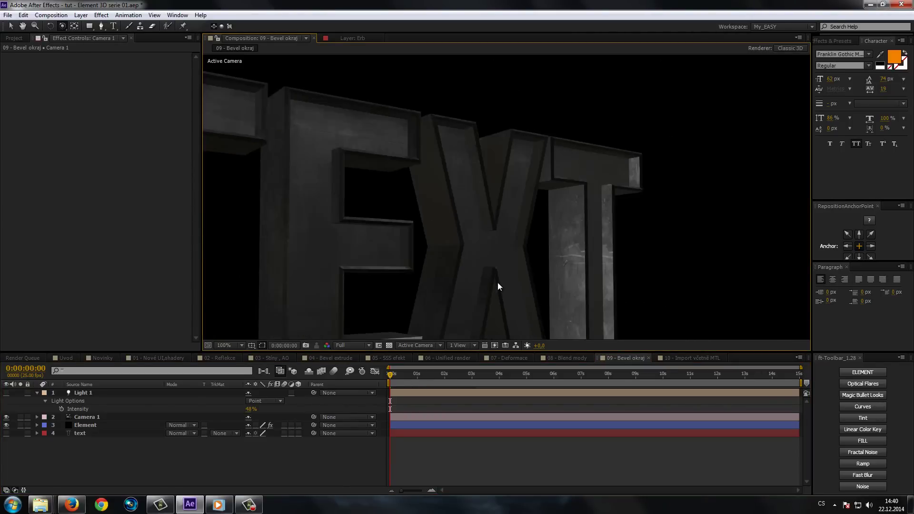
click(84, 425)
click(47, 76)
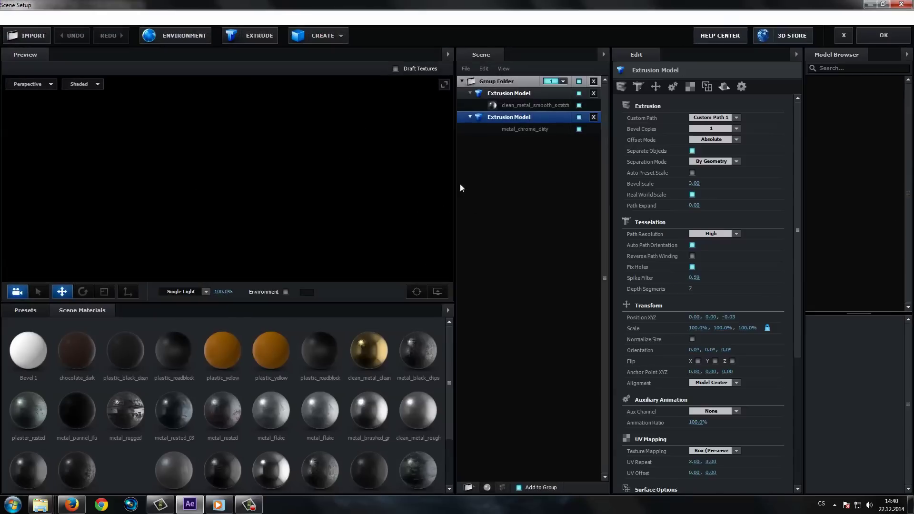
Step: Delete the second, metal_chrome_dirty Extrusion Model from the TEXT group
click(497, 82)
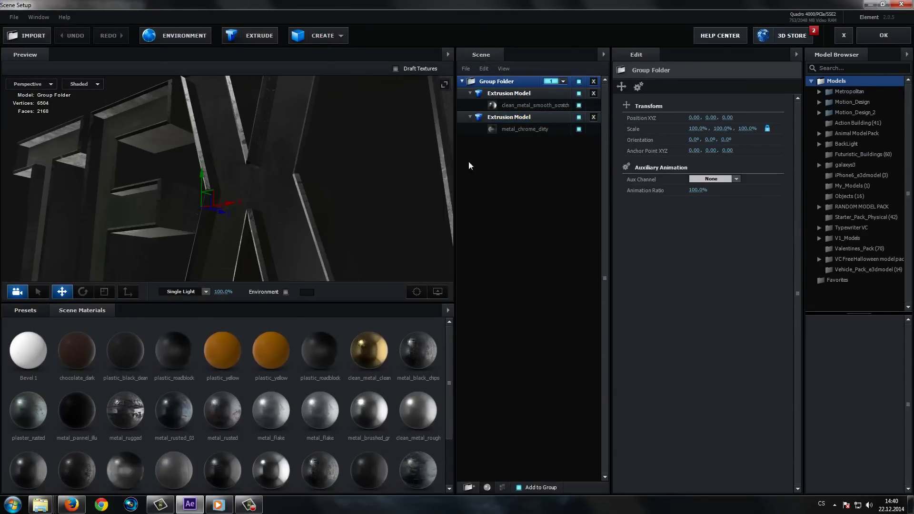
click(579, 117)
click(510, 119)
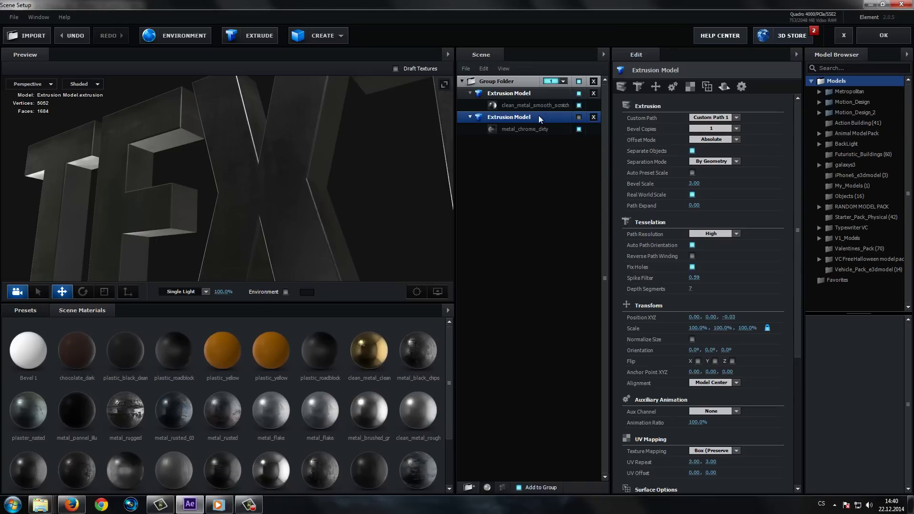
key(Delete)
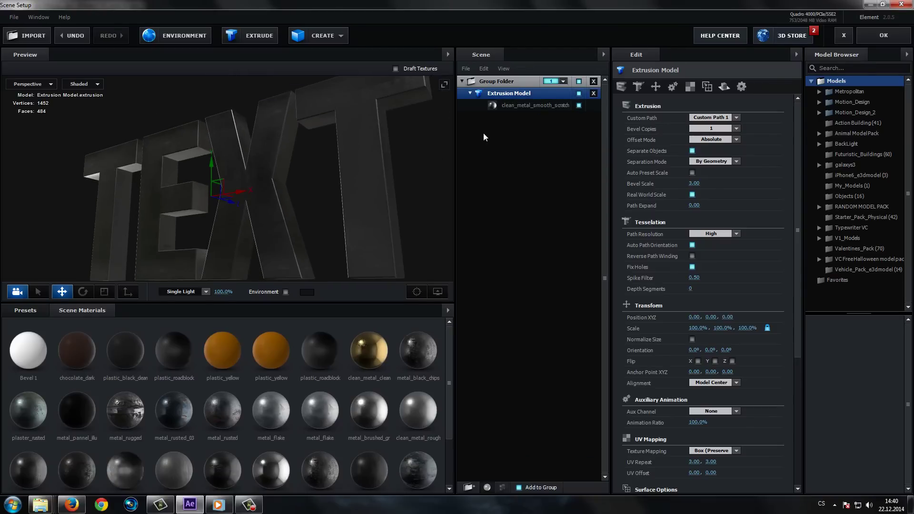
Step: Duplicate the remaining clean_metal_smooth_scratch extrusion and select the copy's material
right_click(510, 97)
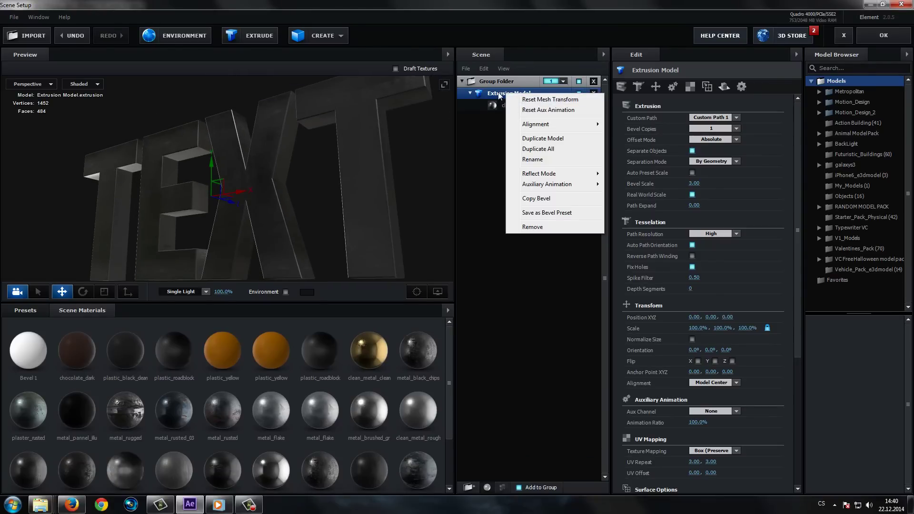
click(541, 149)
click(513, 118)
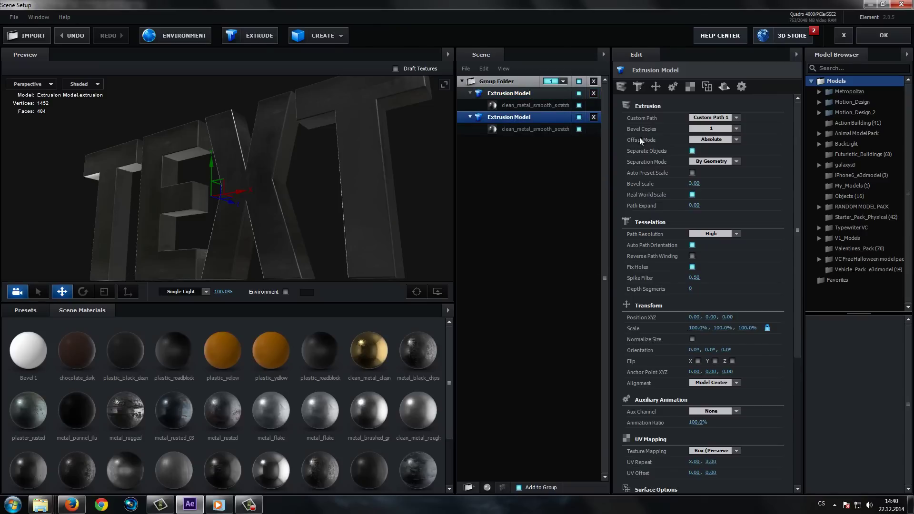
click(656, 86)
click(639, 86)
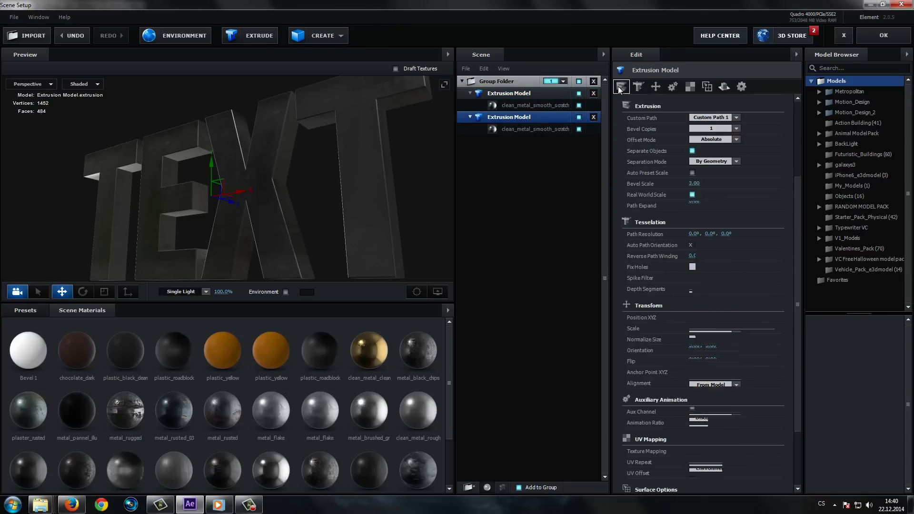
click(622, 86)
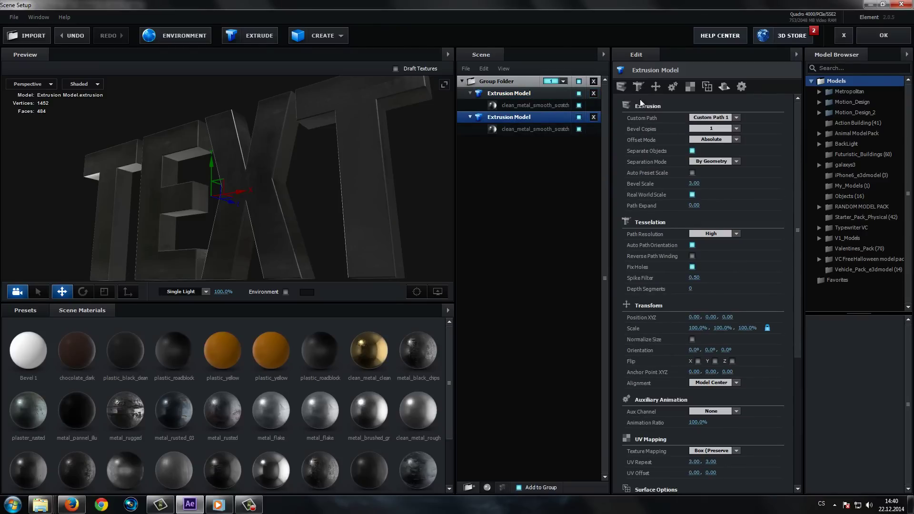
click(517, 128)
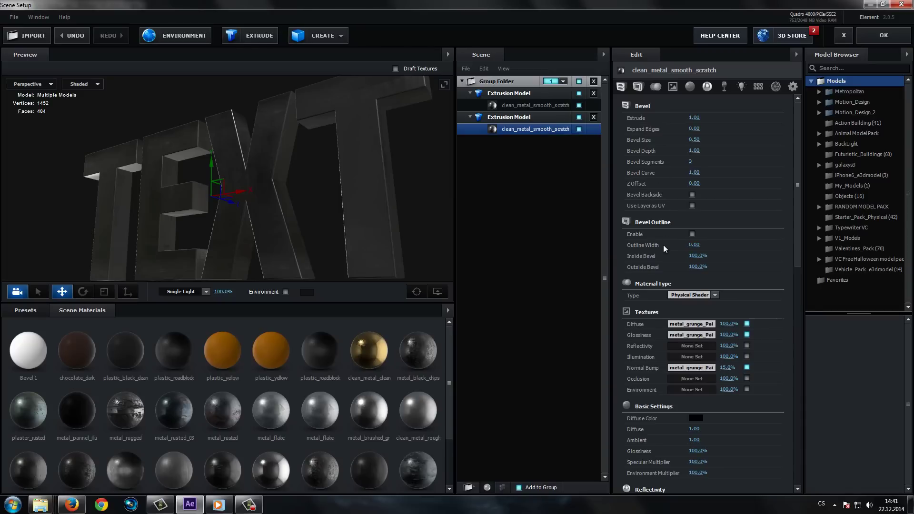
Step: Enable Bevel Outline on the copied extrusion and set its Extrude depth to 1.92
click(693, 234)
drag(703, 116, 735, 113)
mouse_move(288, 197)
mouse_down()
mouse_move(273, 196)
mouse_move(323, 208)
mouse_move(300, 193)
mouse_move(296, 210)
mouse_move(286, 192)
mouse_move(279, 199)
mouse_move(312, 221)
mouse_move(292, 231)
mouse_move(265, 224)
mouse_move(292, 244)
mouse_move(278, 248)
mouse_move(259, 225)
mouse_move(280, 198)
mouse_move(265, 210)
mouse_up()
scroll(273, 195, up, 5)
scroll(279, 199, down, 3)
scroll(272, 209, up, 3)
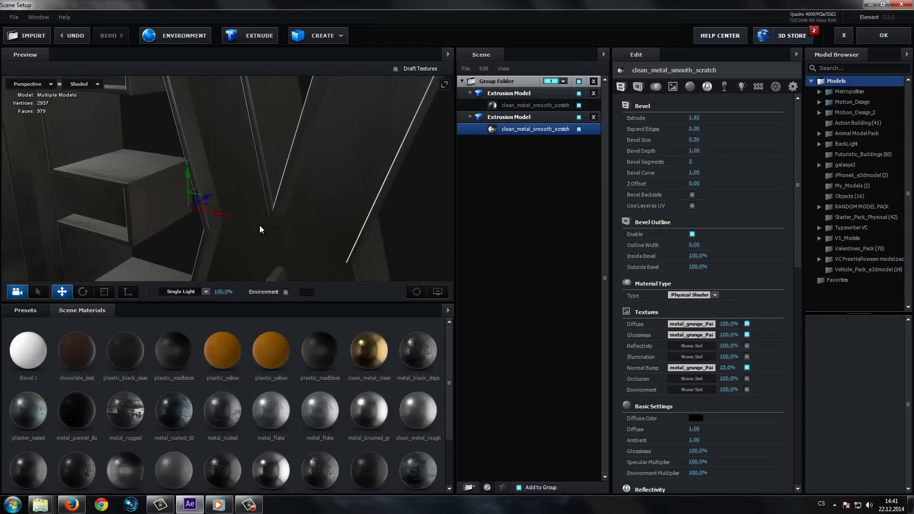
scroll(259, 225, down, 3)
scroll(259, 225, up, 3)
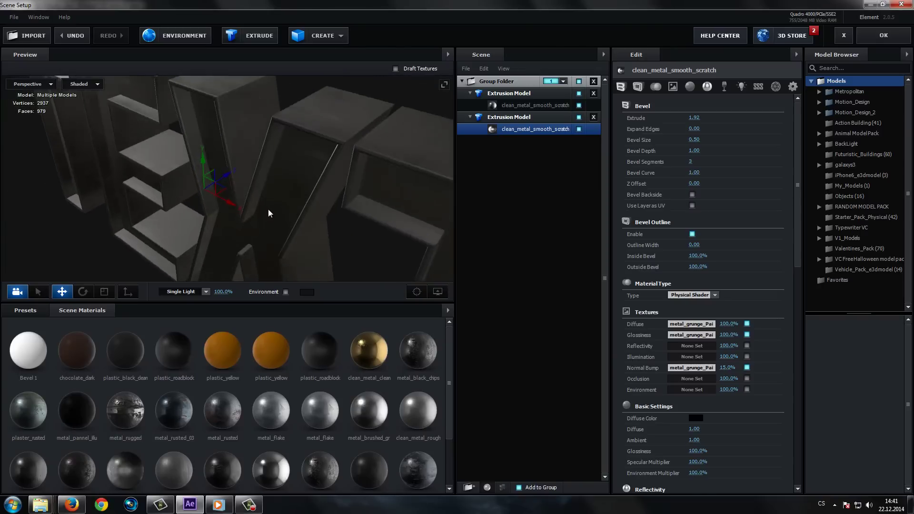
scroll(264, 215, down, 3)
scroll(264, 215, up, 3)
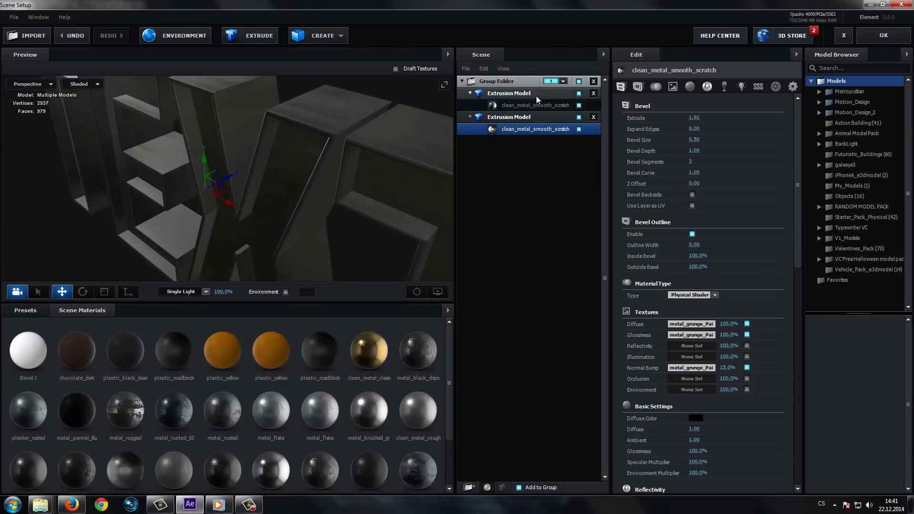
Step: Hide the original Extrusion Model and view the hollow EXT letters from the front
click(579, 94)
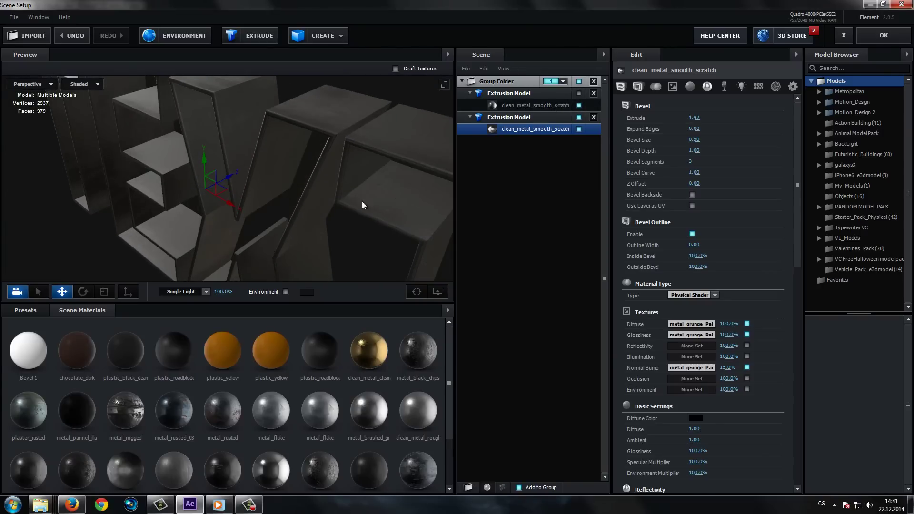
mouse_move(362, 201)
mouse_down()
mouse_move(307, 227)
mouse_move(376, 202)
mouse_move(244, 212)
mouse_move(281, 211)
mouse_up()
scroll(336, 200, up, 3)
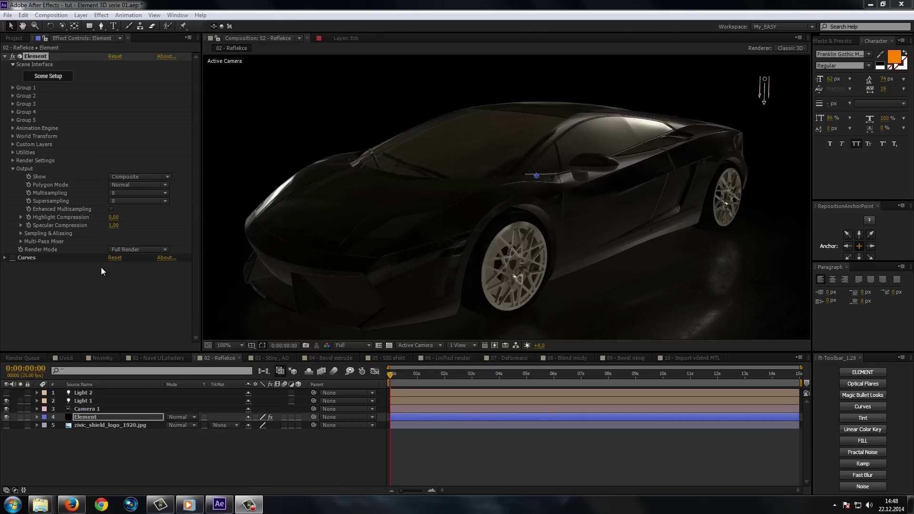
Step: Inspect the car close up at 200%, then set Element Output Supersampling to 4
click(13, 170)
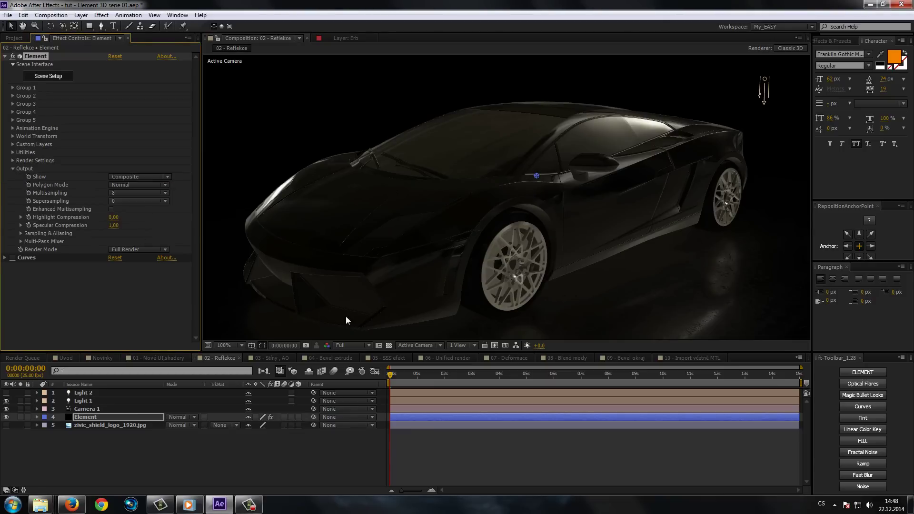
drag(359, 302, 404, 308)
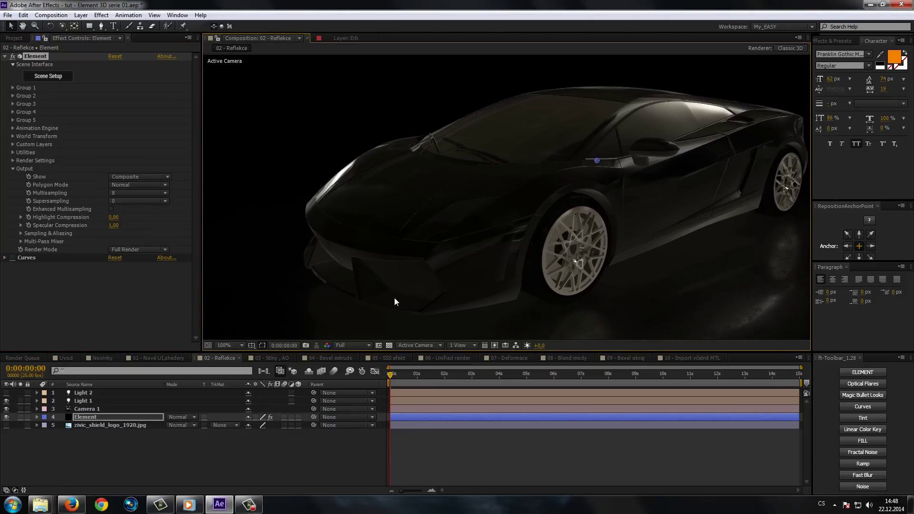
scroll(395, 298, up, 2)
mouse_move(336, 288)
mouse_down()
mouse_move(397, 285)
mouse_move(414, 295)
mouse_up()
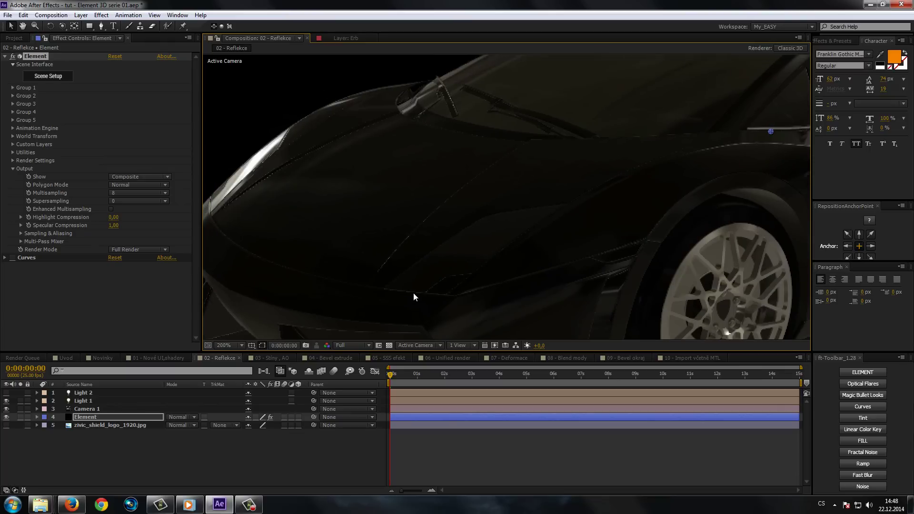
drag(413, 293, 399, 288)
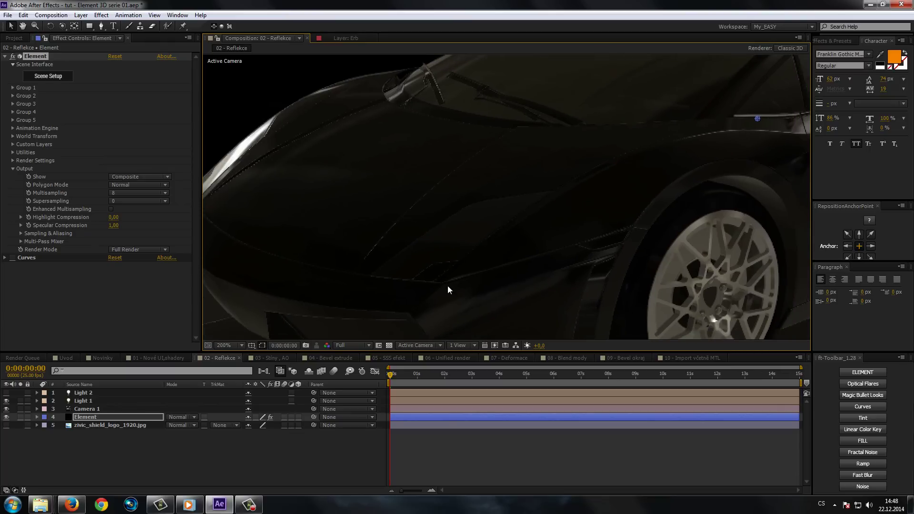
scroll(533, 250, down, 2)
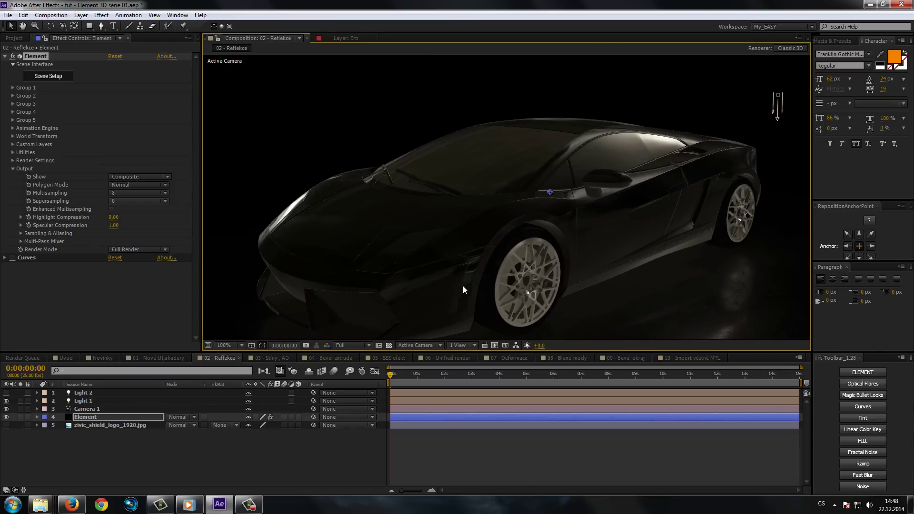
scroll(520, 273, down, 1)
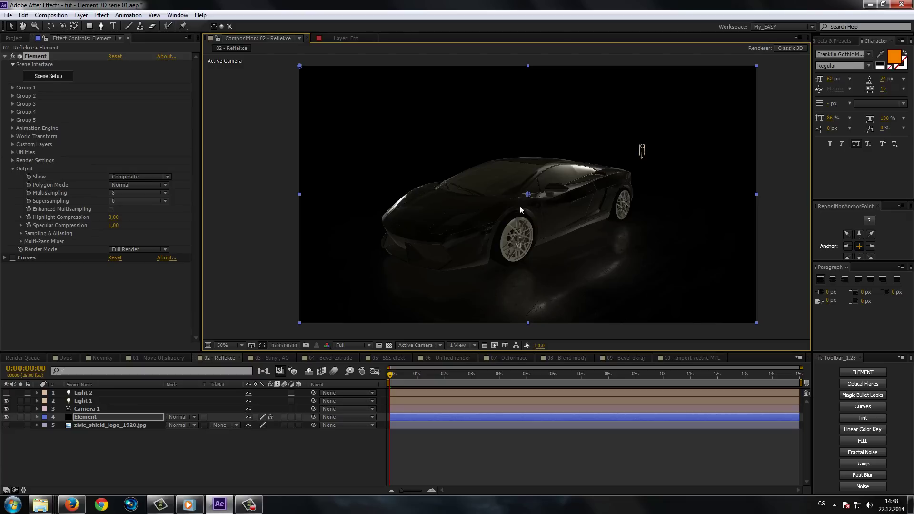
scroll(445, 273, up, 2)
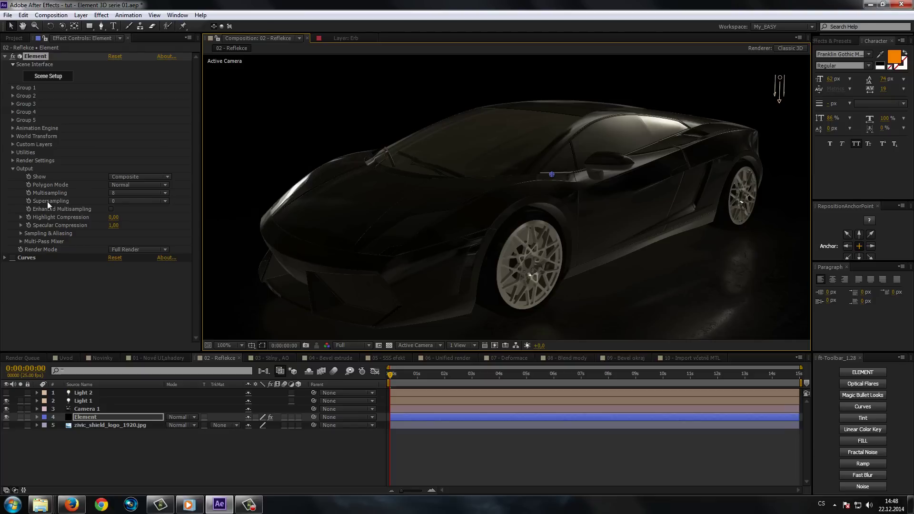
click(116, 201)
click(140, 233)
Step: Enable Enhanced Multisampling under Output and zoom in and out to compare the car's edges
drag(291, 280, 326, 275)
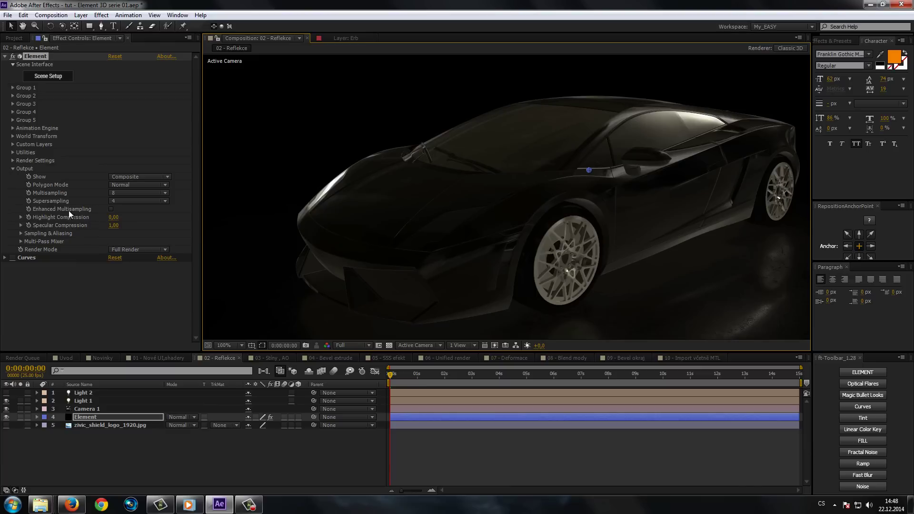
click(111, 210)
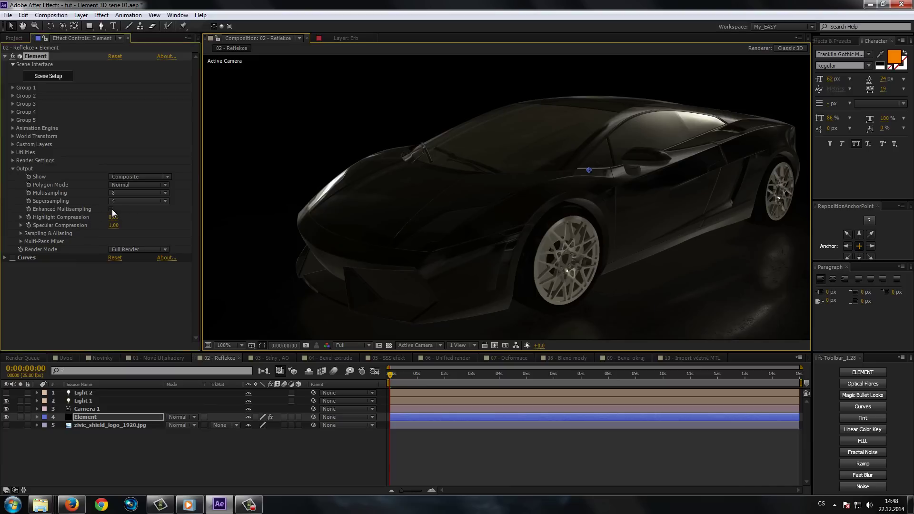
scroll(352, 278, up, 3)
scroll(347, 279, down, 2)
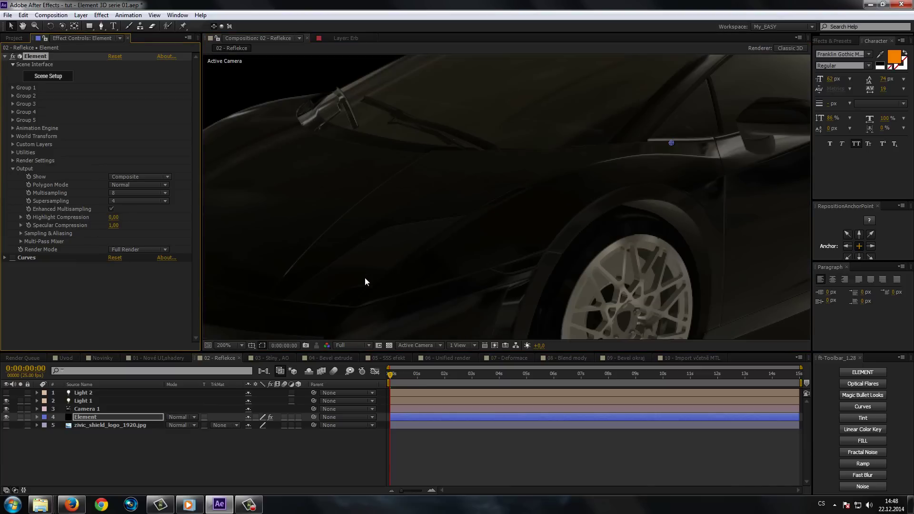
click(112, 209)
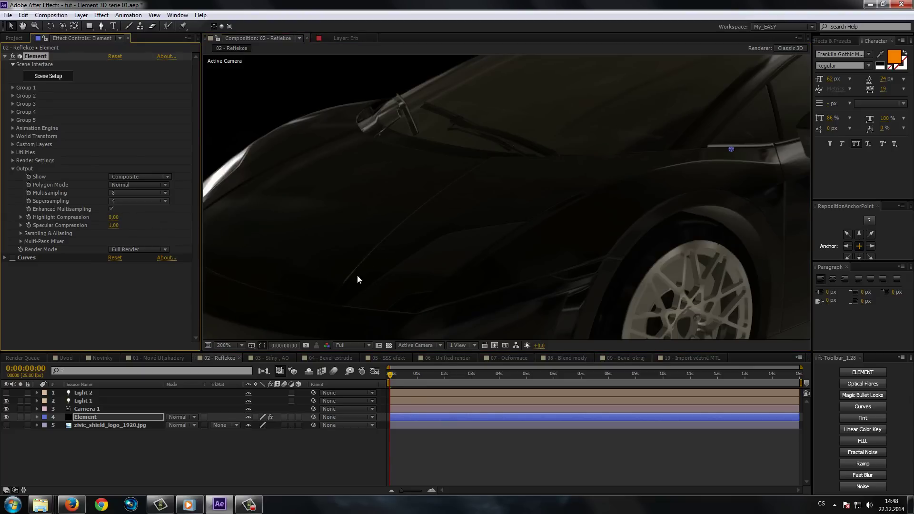
scroll(449, 203, down, 2)
scroll(545, 230, down, 2)
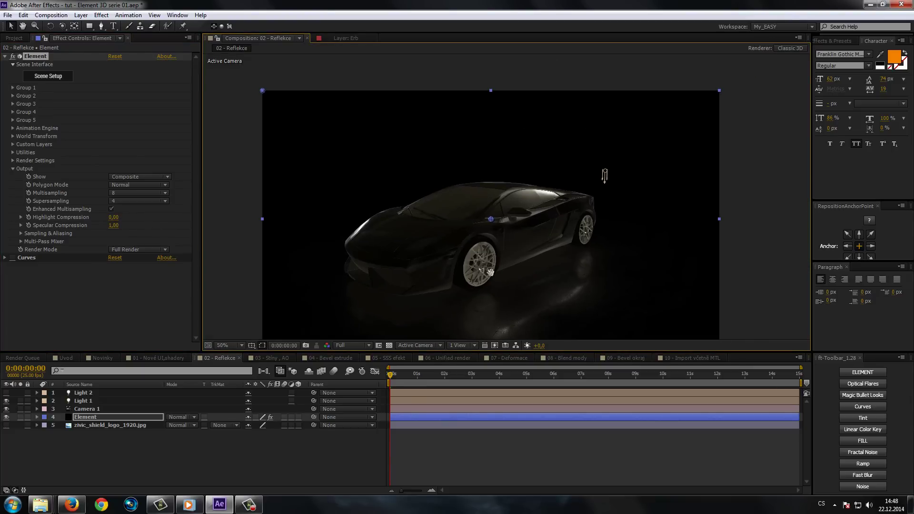
drag(494, 261, 437, 271)
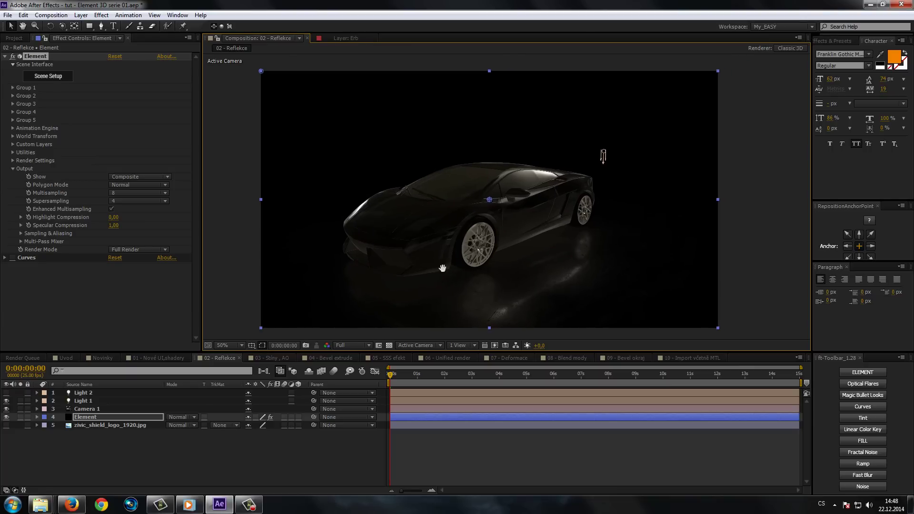
click(13, 169)
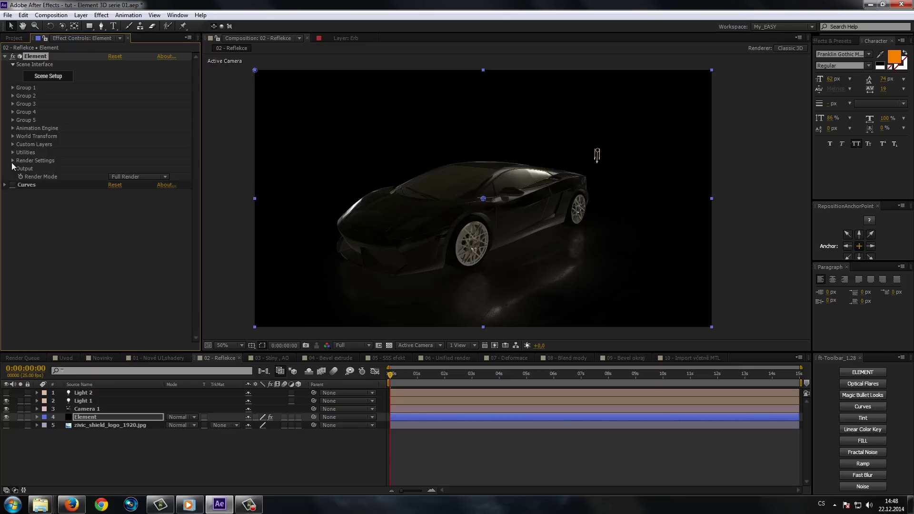
click(13, 161)
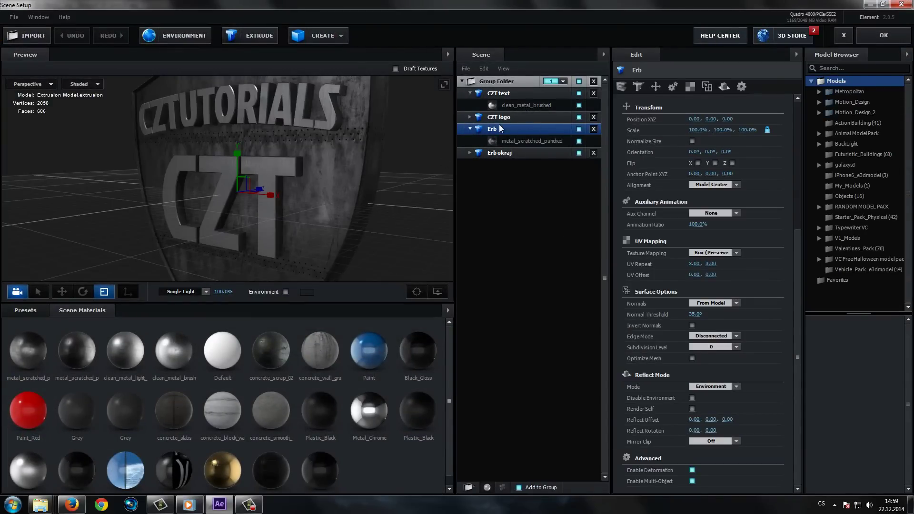
Step: Select the CZT logo model's clean_metal_brushed material to show its settings
click(505, 93)
click(506, 118)
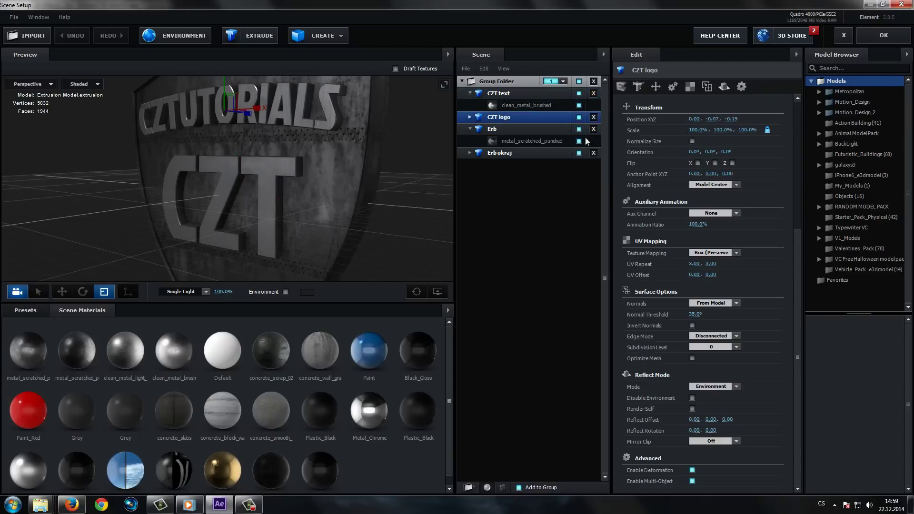
click(520, 129)
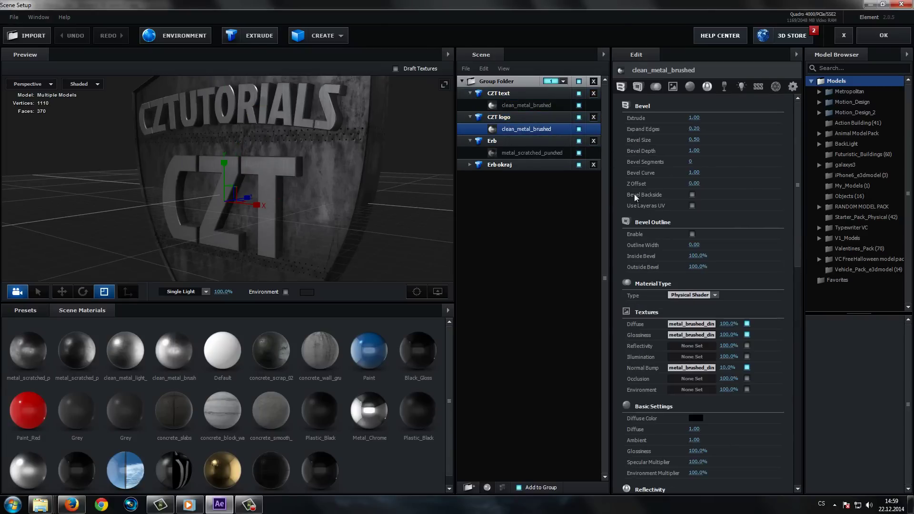
click(776, 87)
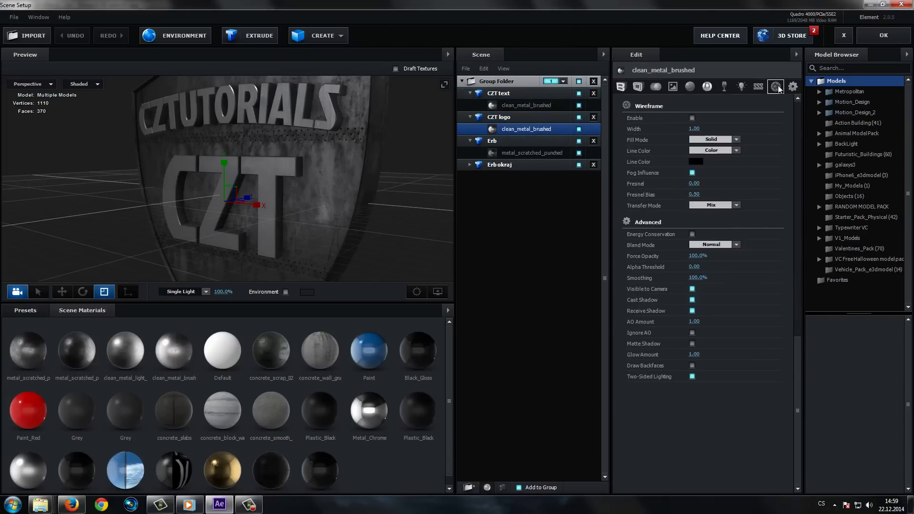
click(692, 118)
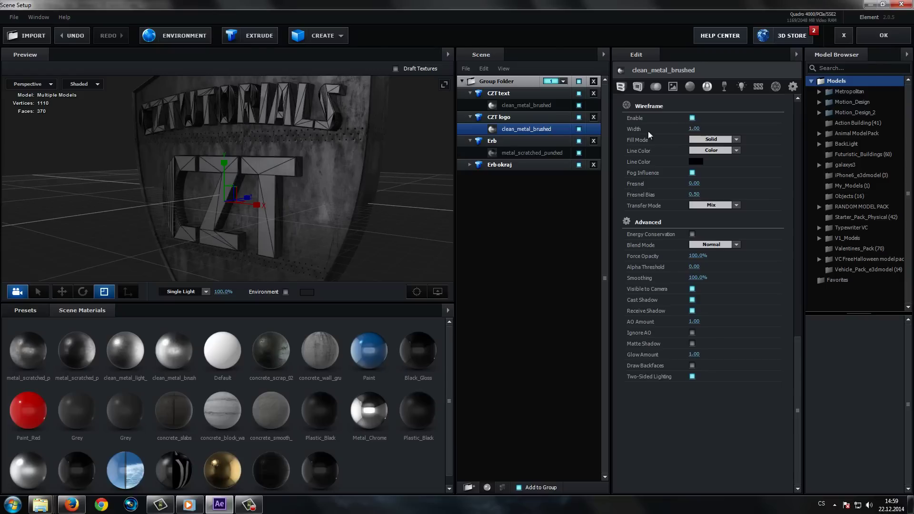
scroll(282, 218, up, 5)
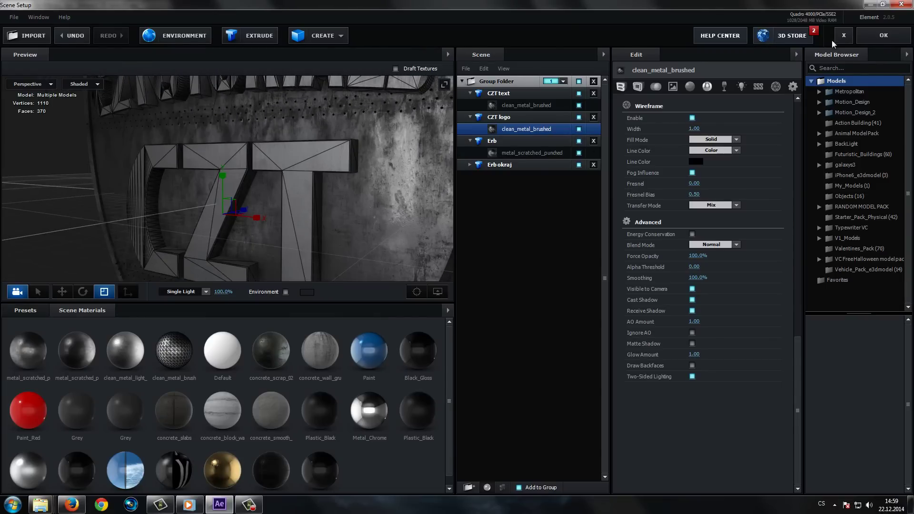
click(884, 36)
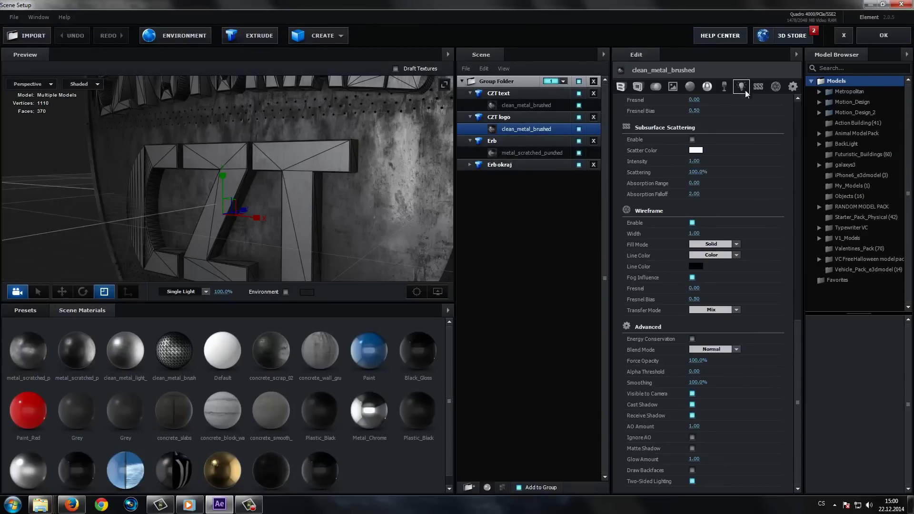
click(776, 89)
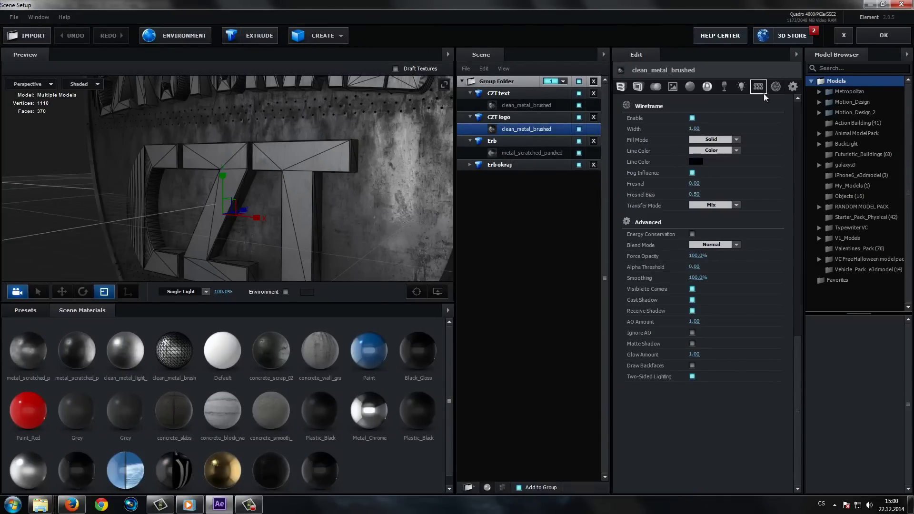
click(693, 119)
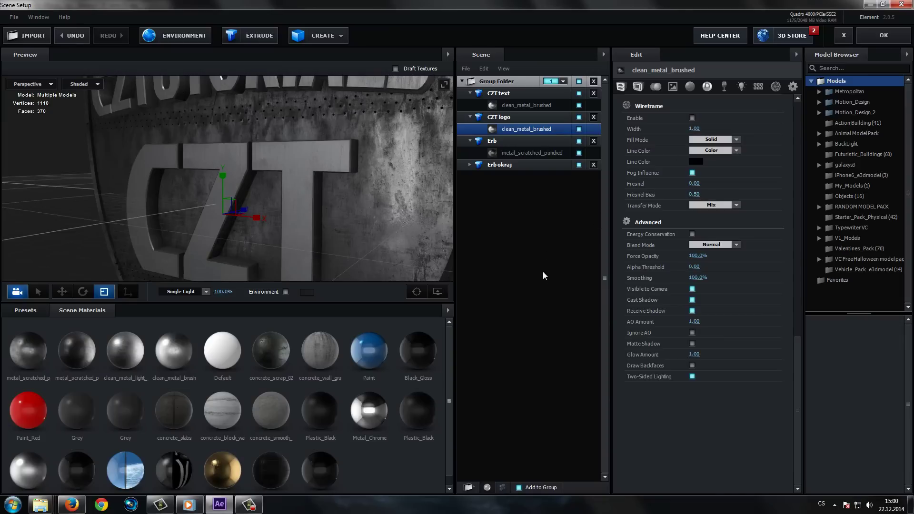
mouse_move(428, 219)
mouse_down()
mouse_move(267, 188)
mouse_move(269, 133)
mouse_up()
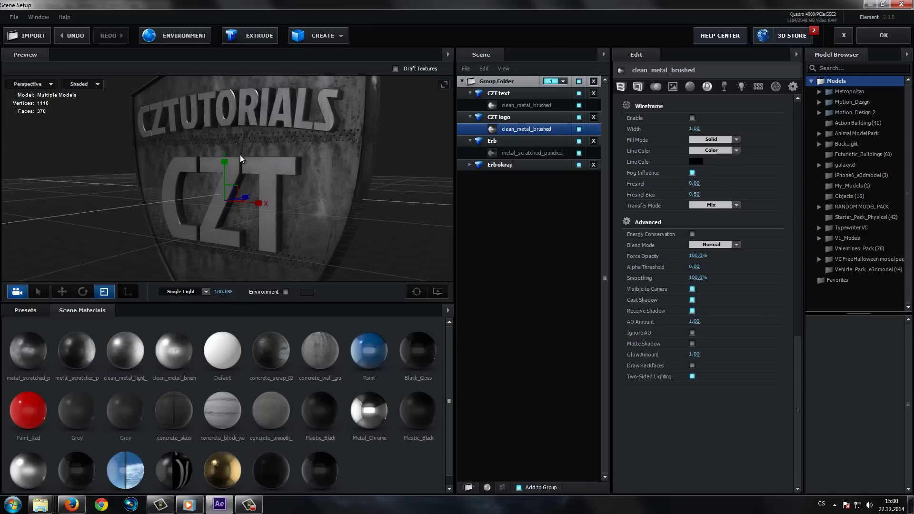
click(505, 119)
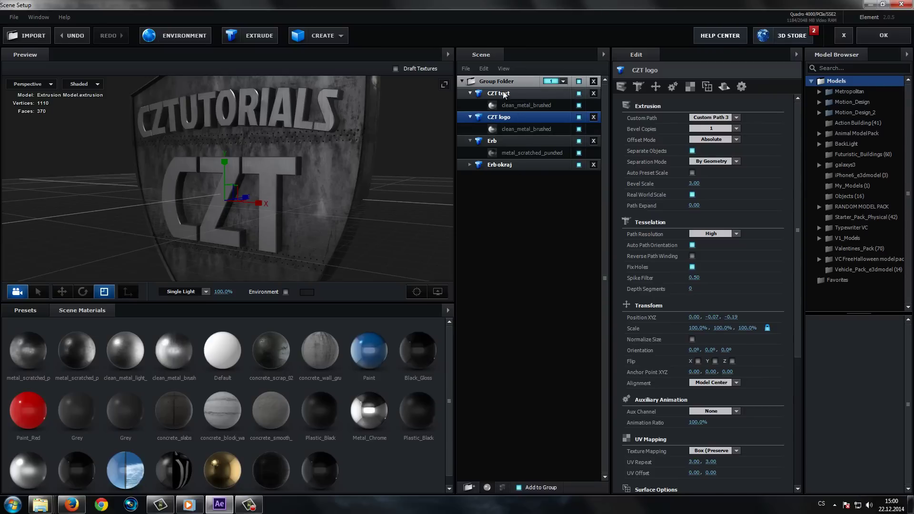
Step: Enable Multi-Object on the Erb shield model in its Advanced options and confirm with OK
click(511, 140)
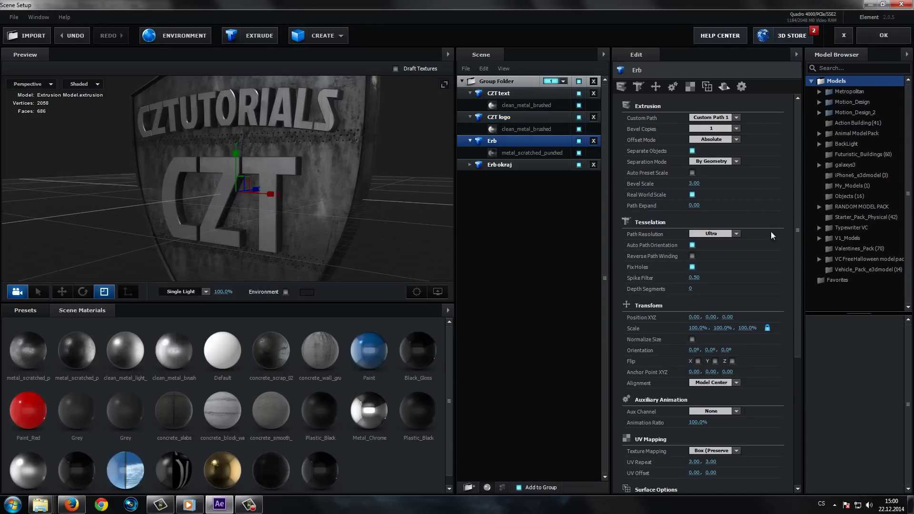
click(742, 86)
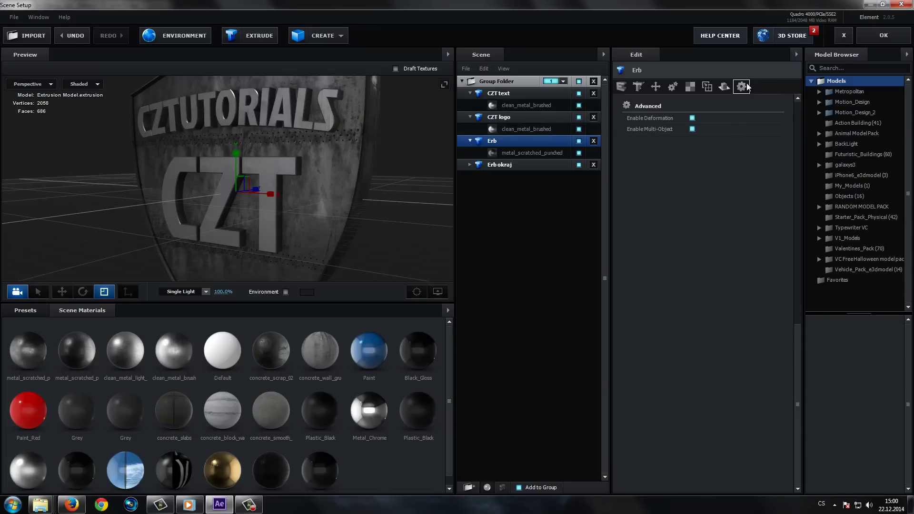
click(692, 129)
click(884, 35)
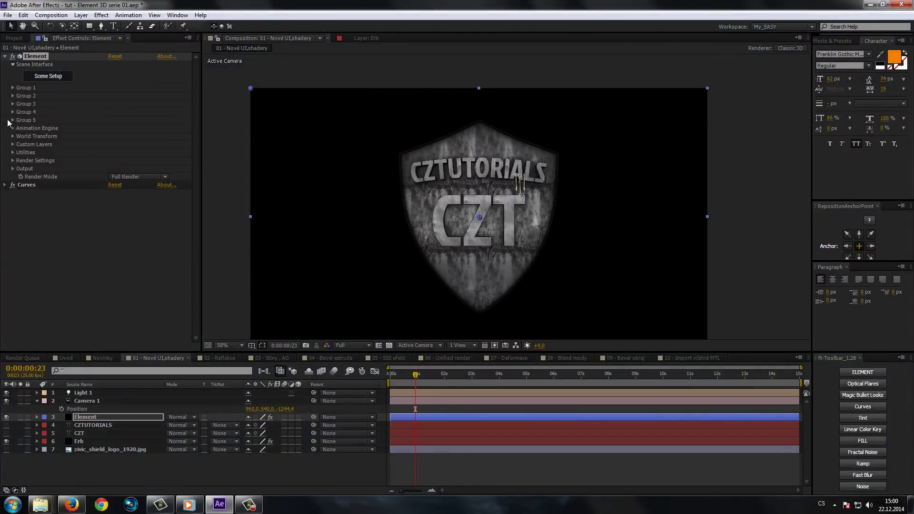
Step: Expand Group 1's Particle Look settings of the Element effect down to Multi-Object
click(13, 89)
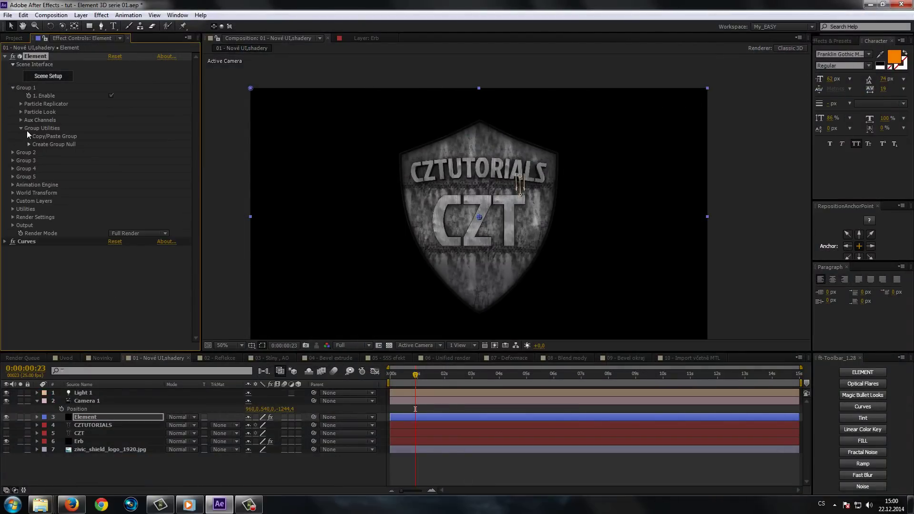
click(21, 112)
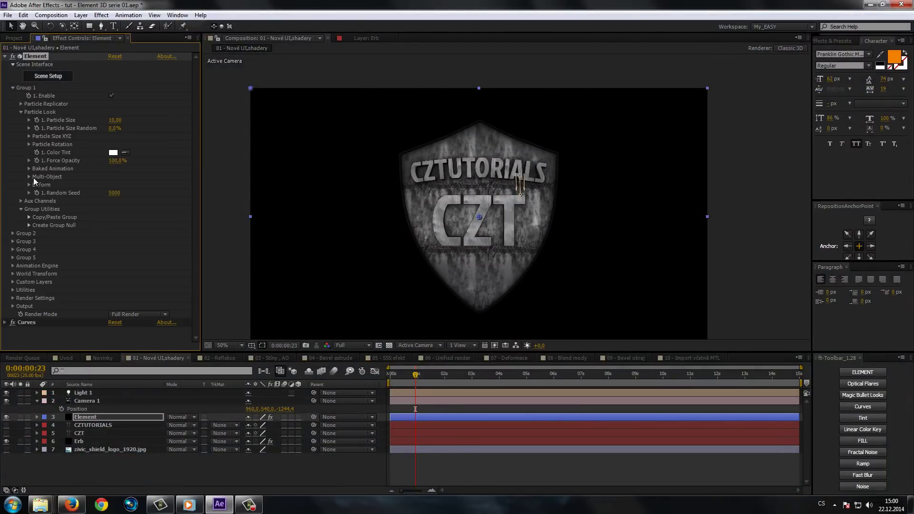
scroll(112, 182, down, 2)
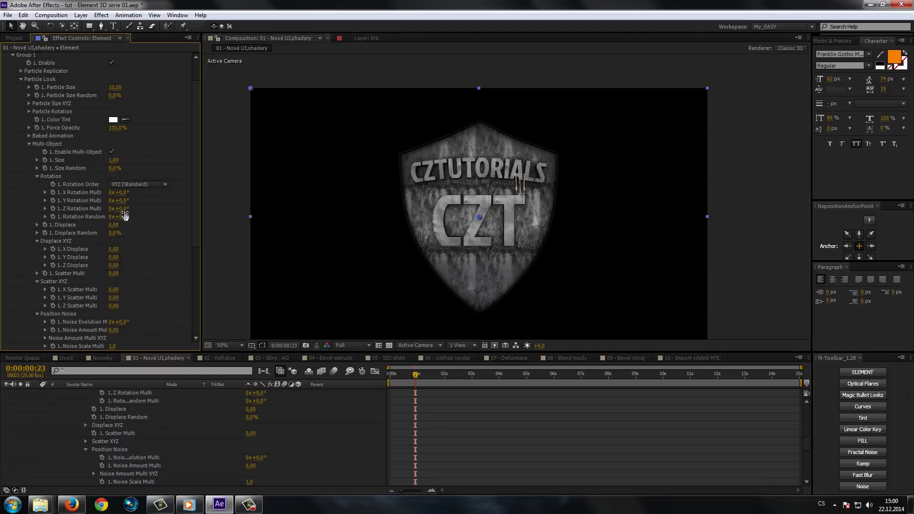
Step: Scrub Rotation Random to scatter the logo pieces, then reset it to 0
drag(123, 210, 172, 217)
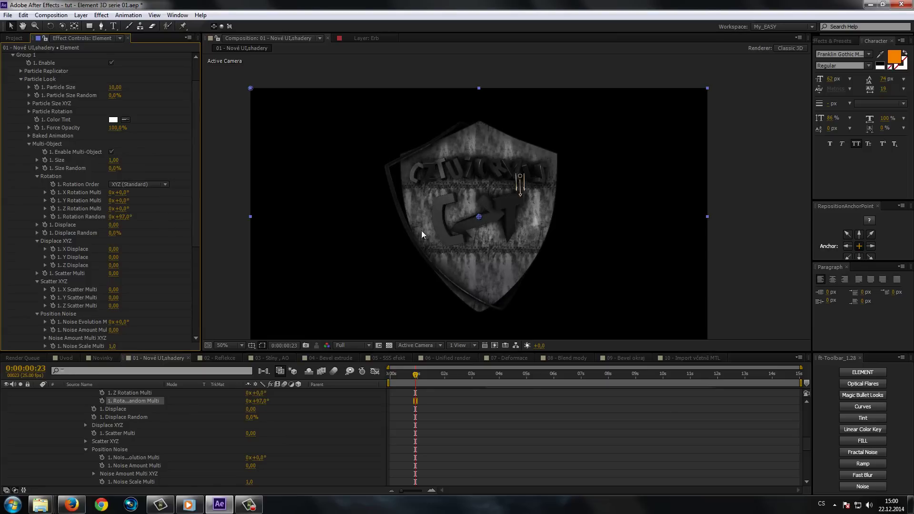
click(122, 217)
text(0)
key(Return)
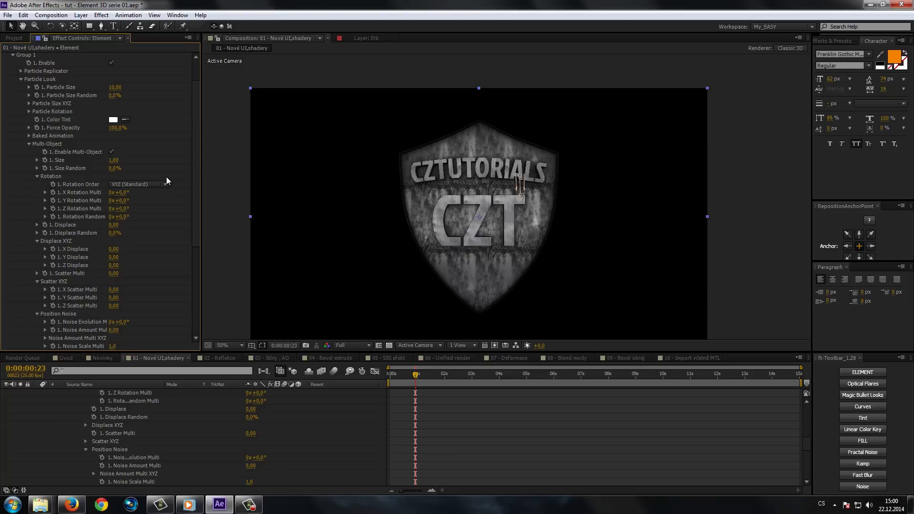
scroll(102, 407, up, 3)
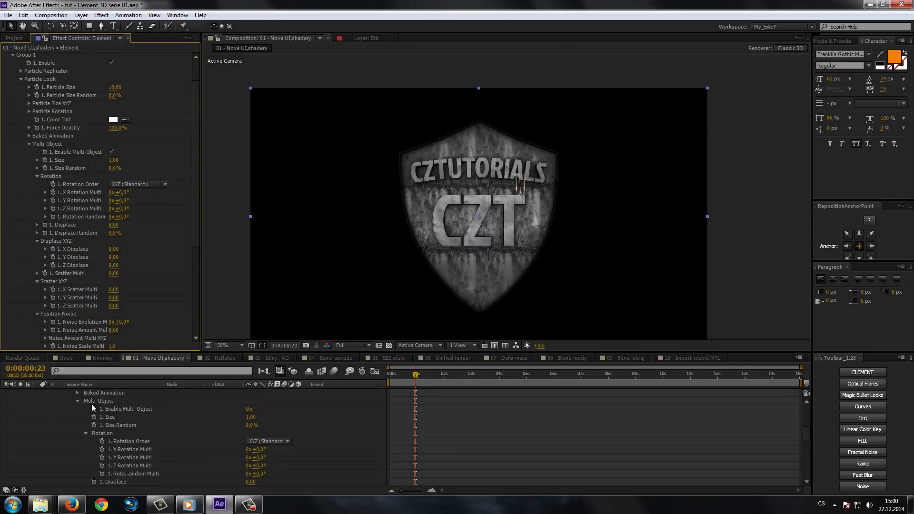
scroll(92, 405, up, 5)
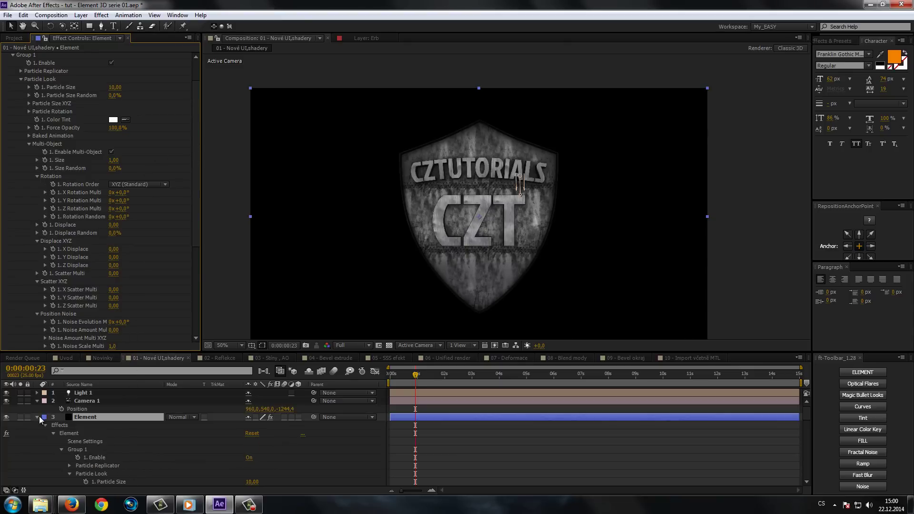
Step: Collapse the Element layer and temporarily hide it to inspect the Erb layer's red fill
click(37, 417)
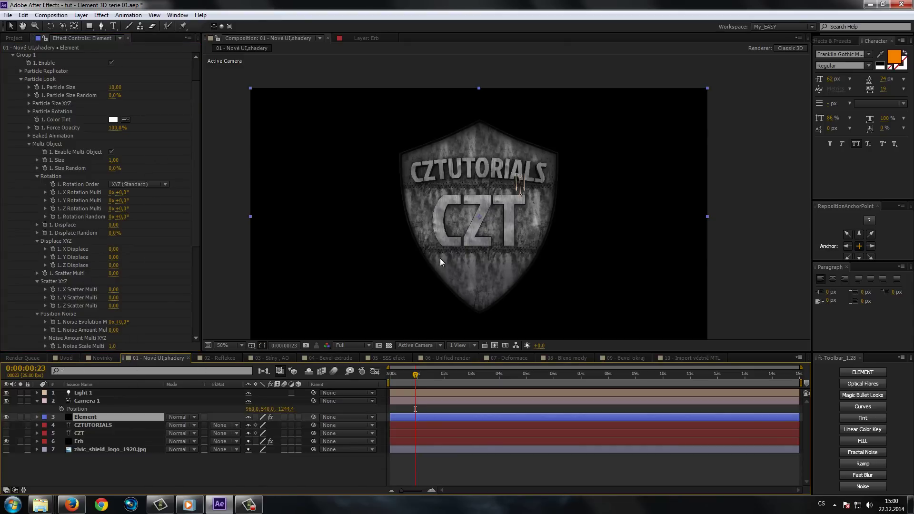
click(6, 417)
click(453, 237)
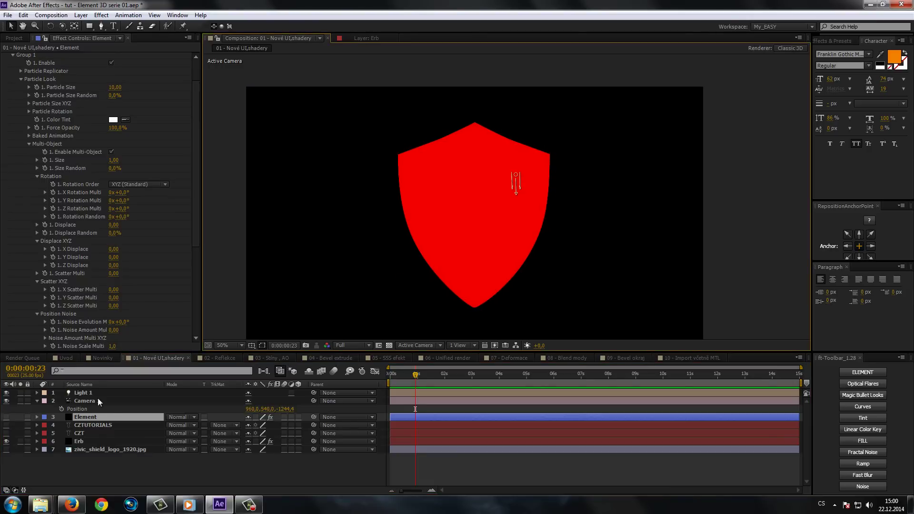
click(78, 442)
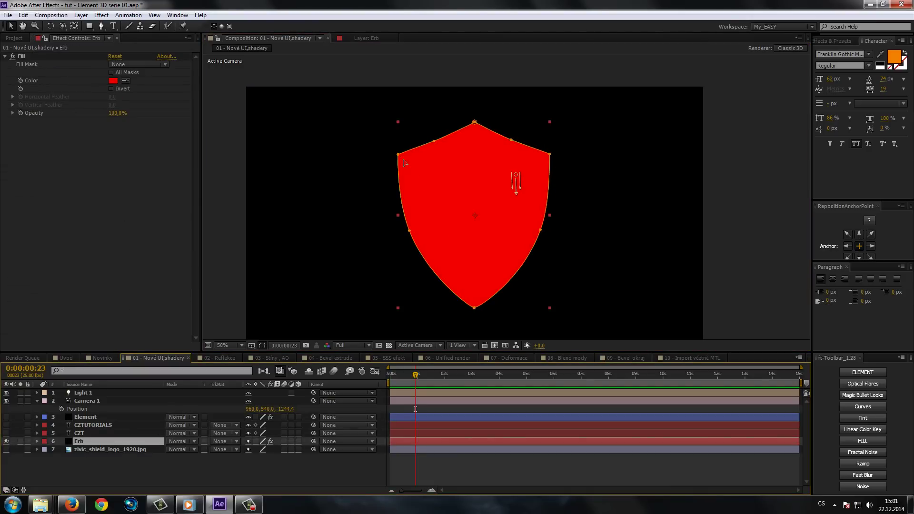
click(7, 417)
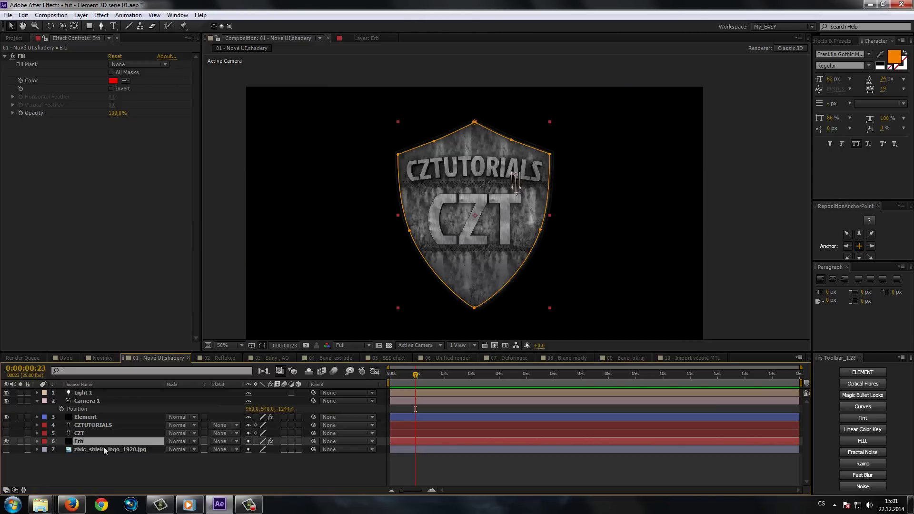
Step: Turn off the Erb shield layer's visibility so only the Element 3D shield shows
ctrl+click(96, 441)
click(6, 441)
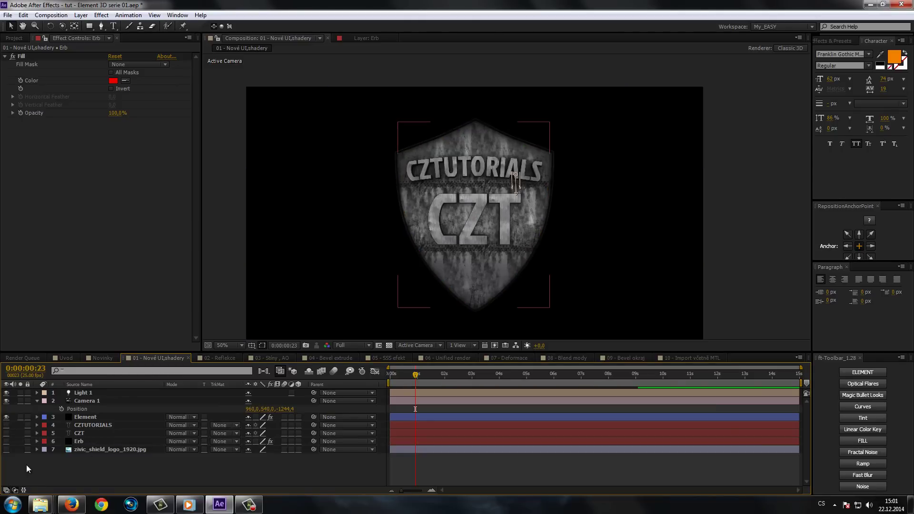
scroll(450, 257, up, 2)
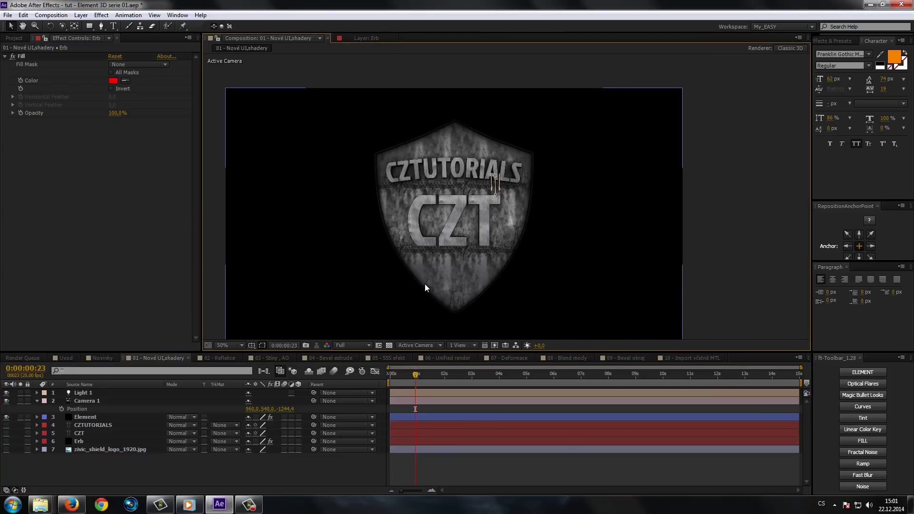
drag(394, 284, 418, 261)
Step: Open the Element 3D online Help Center from the Car_No.4 Scene Setup
scroll(418, 220, down, 2)
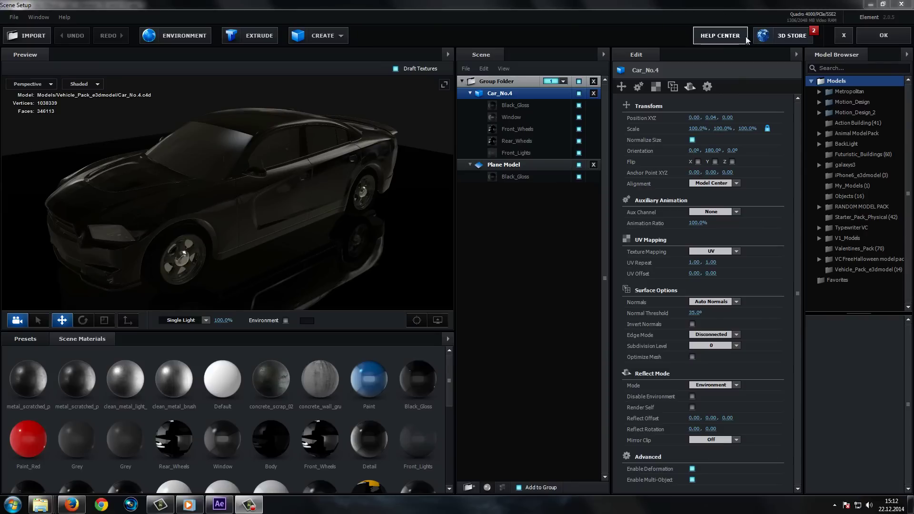
click(712, 38)
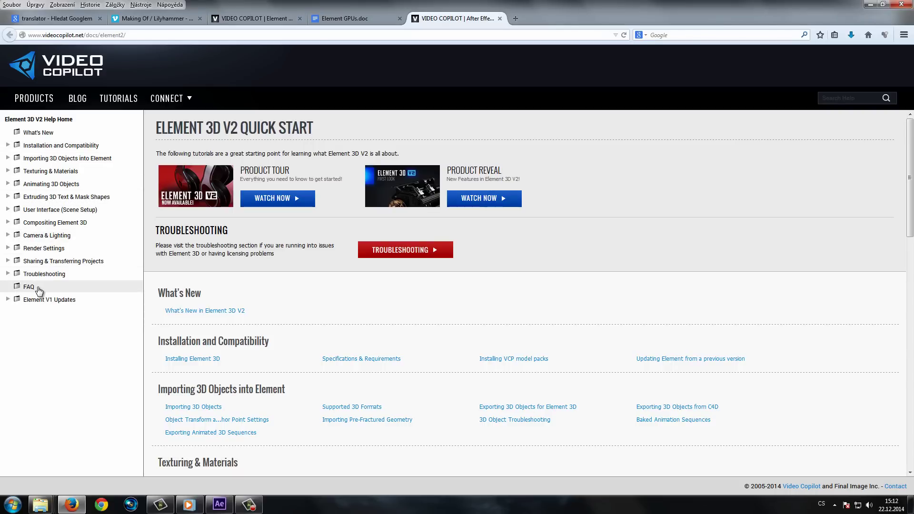
Step: Go to the FAQ page in the Element 3D V2 help sidebar
click(38, 288)
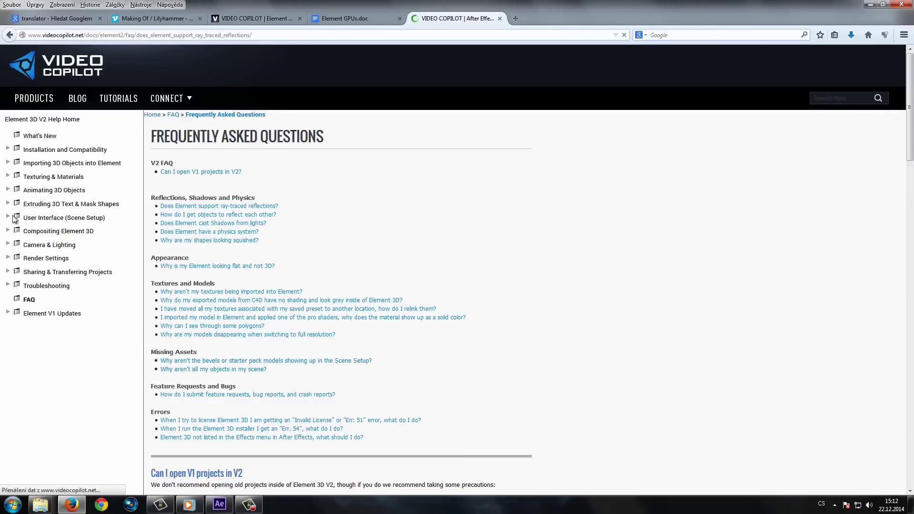